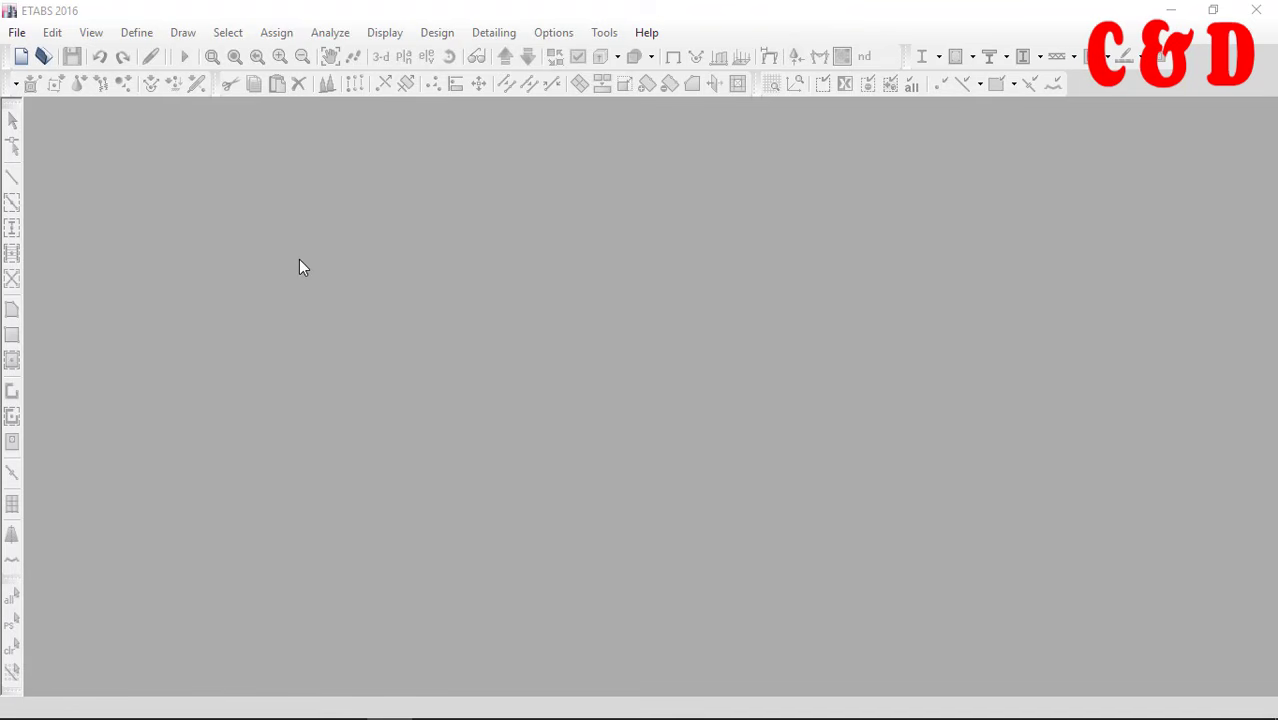
{"action": "left_click", "coordinate": [20, 37]}
{"action": "left_click", "coordinate": [19, 35]}
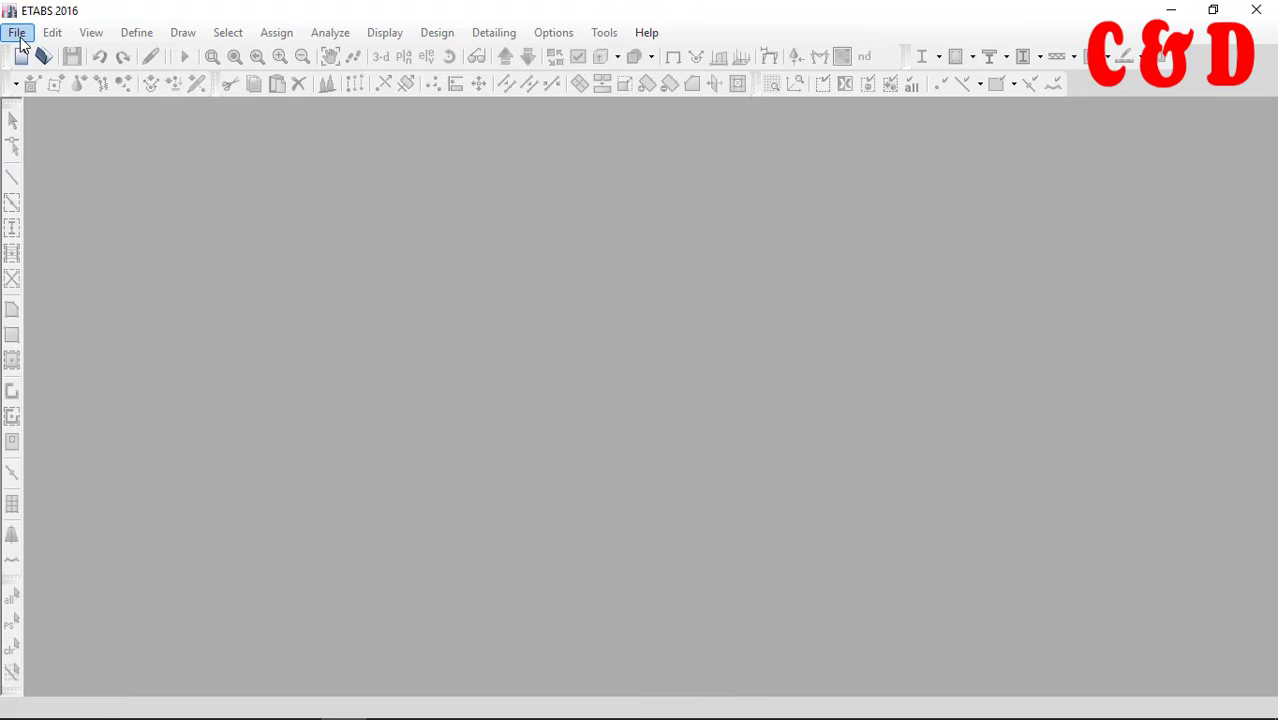
{"action": "left_click", "coordinate": [22, 36]}
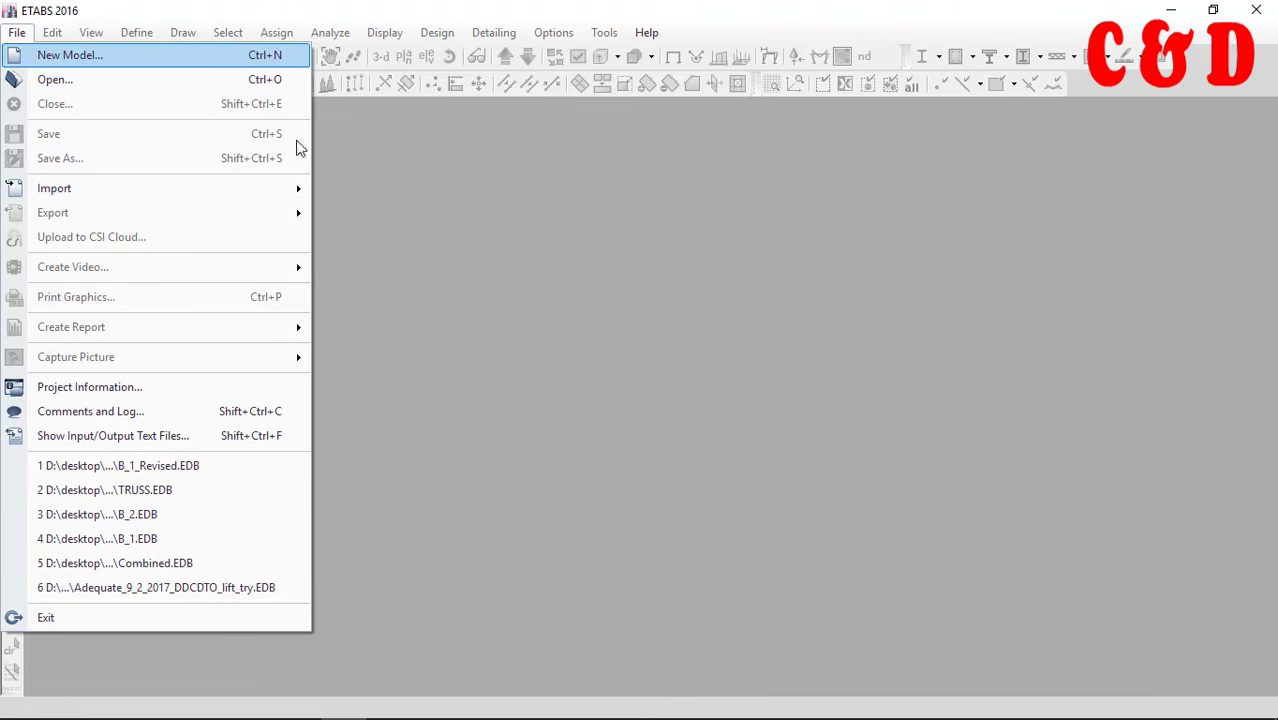
{"action": "left_click", "coordinate": [626, 311]}
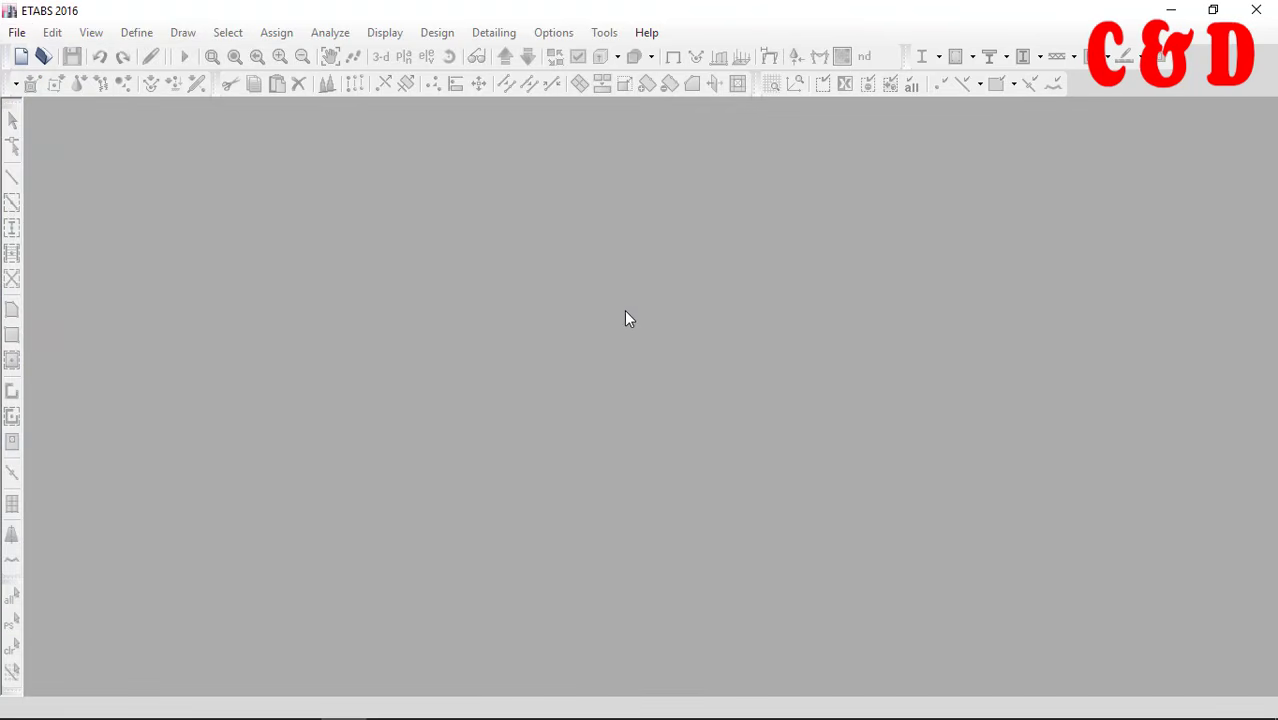
{"action": "left_click", "coordinate": [17, 32]}
{"action": "left_click", "coordinate": [70, 58]}
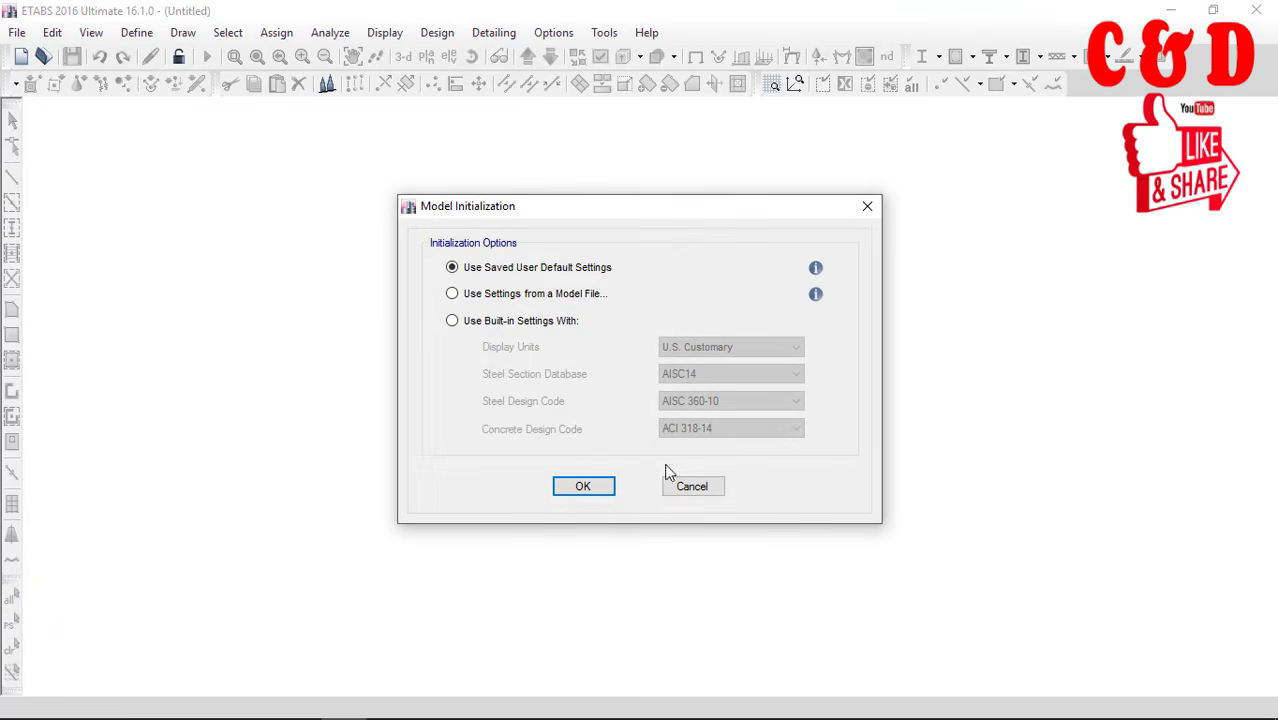
{"action": "left_click", "coordinate": [692, 486]}
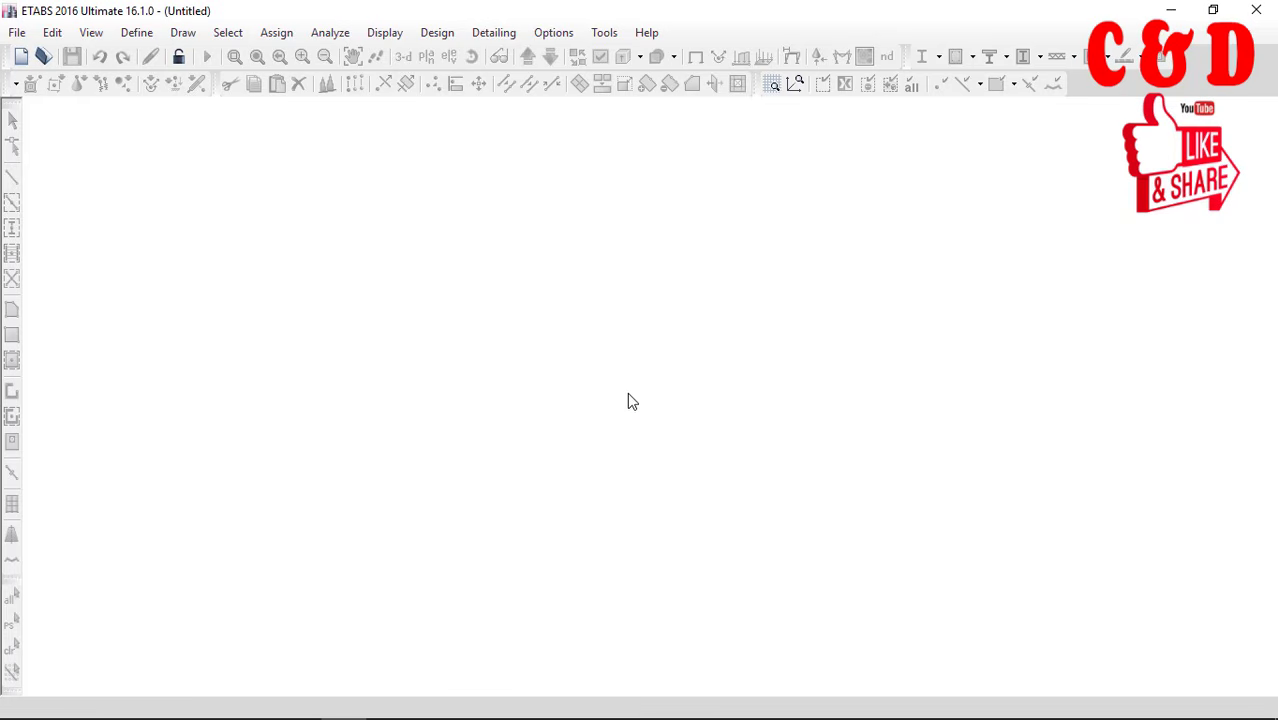
Start a new model and read the notes on the saved-default and model-file initialization settings
{"action": "left_click", "coordinate": [21, 57]}
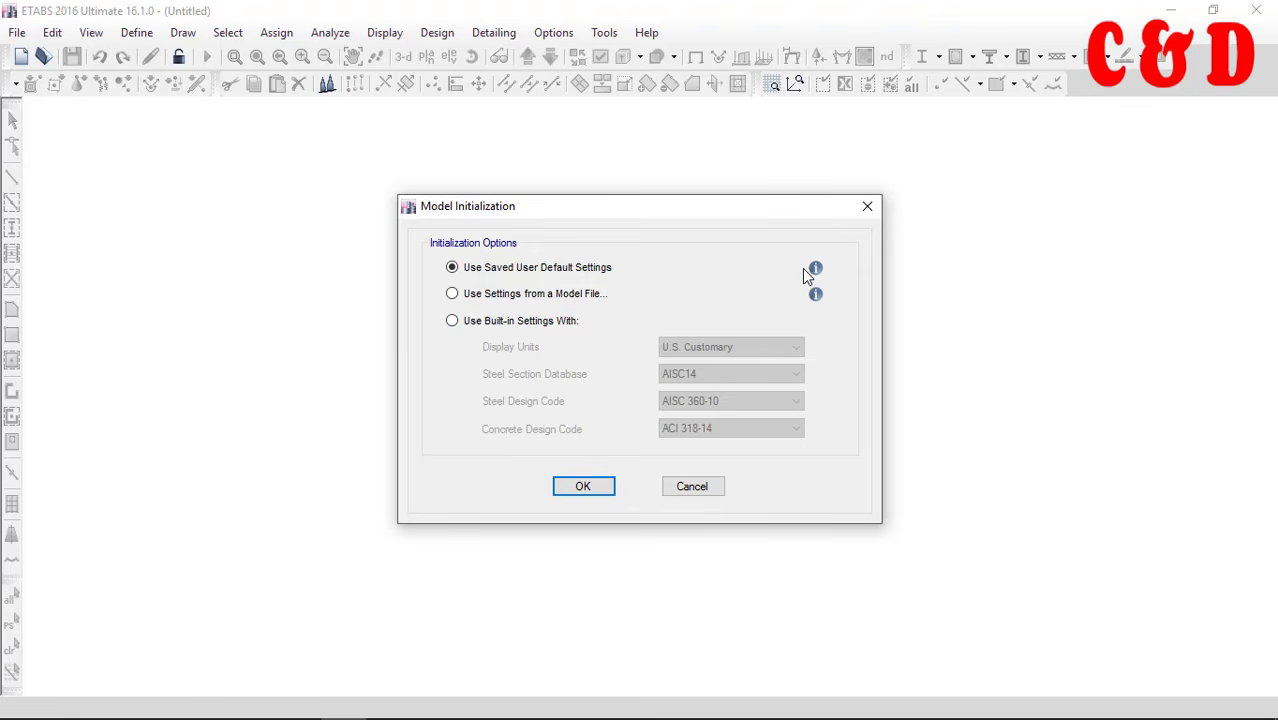
{"action": "mouse_move", "coordinate": [816, 268]}
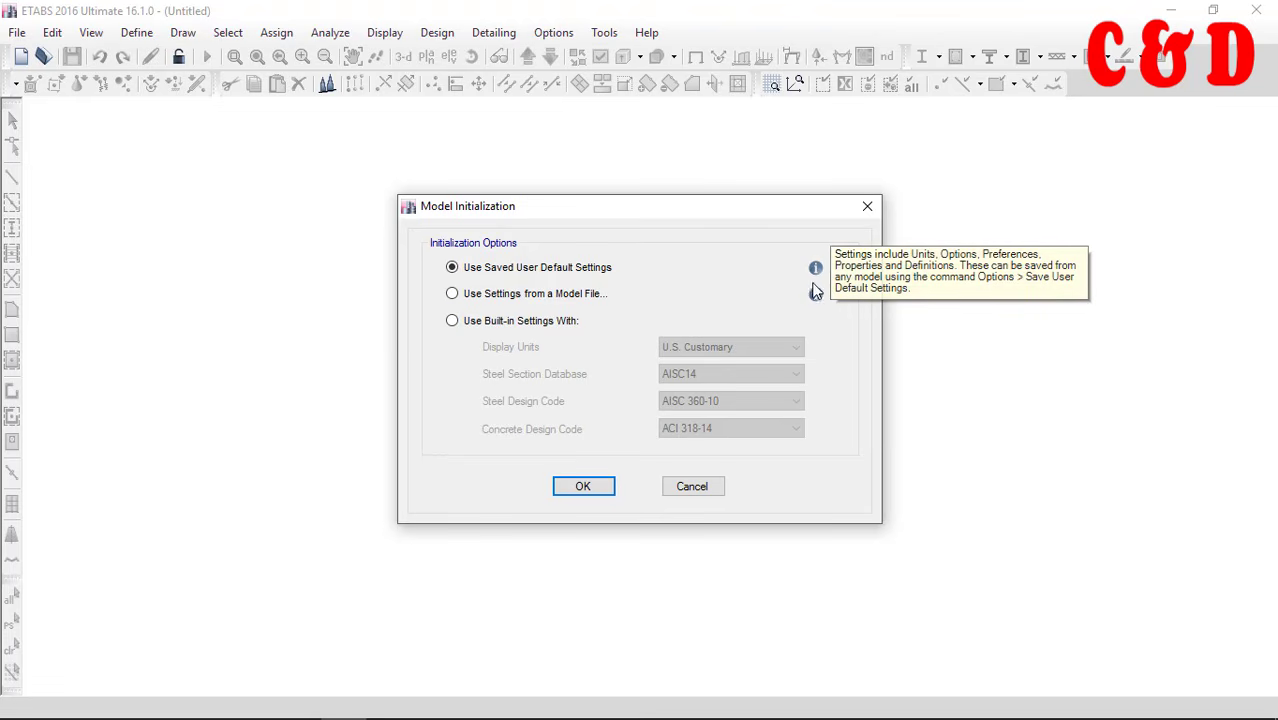
{"action": "mouse_move", "coordinate": [815, 292]}
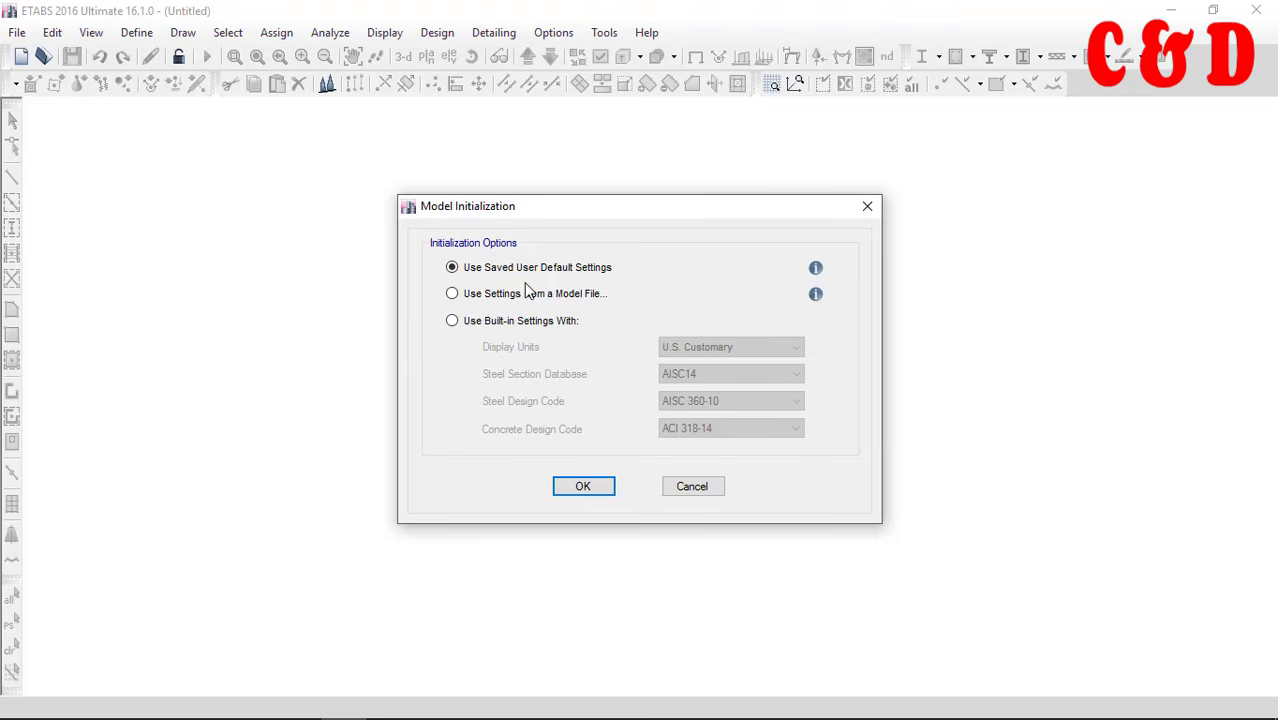
Compare the saved-default, model-file and built-in initialization options, including the available display units
{"action": "left_click", "coordinate": [453, 295]}
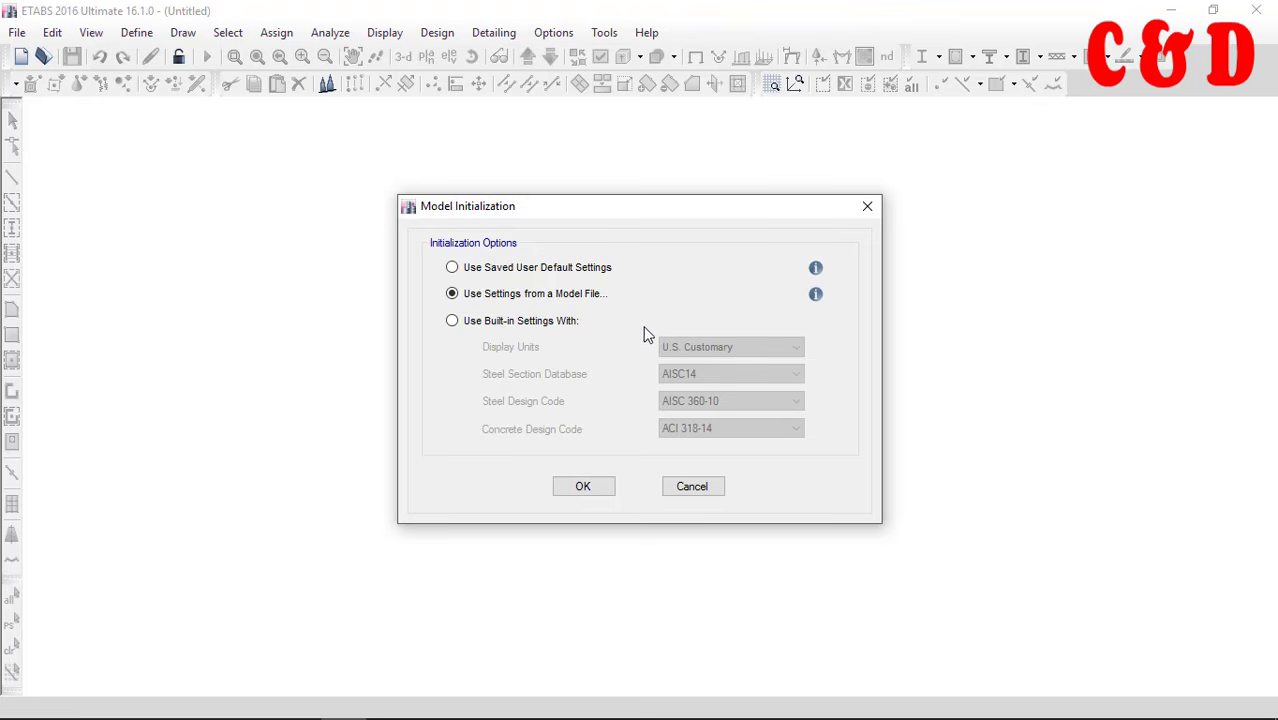
{"action": "left_click", "coordinate": [455, 322]}
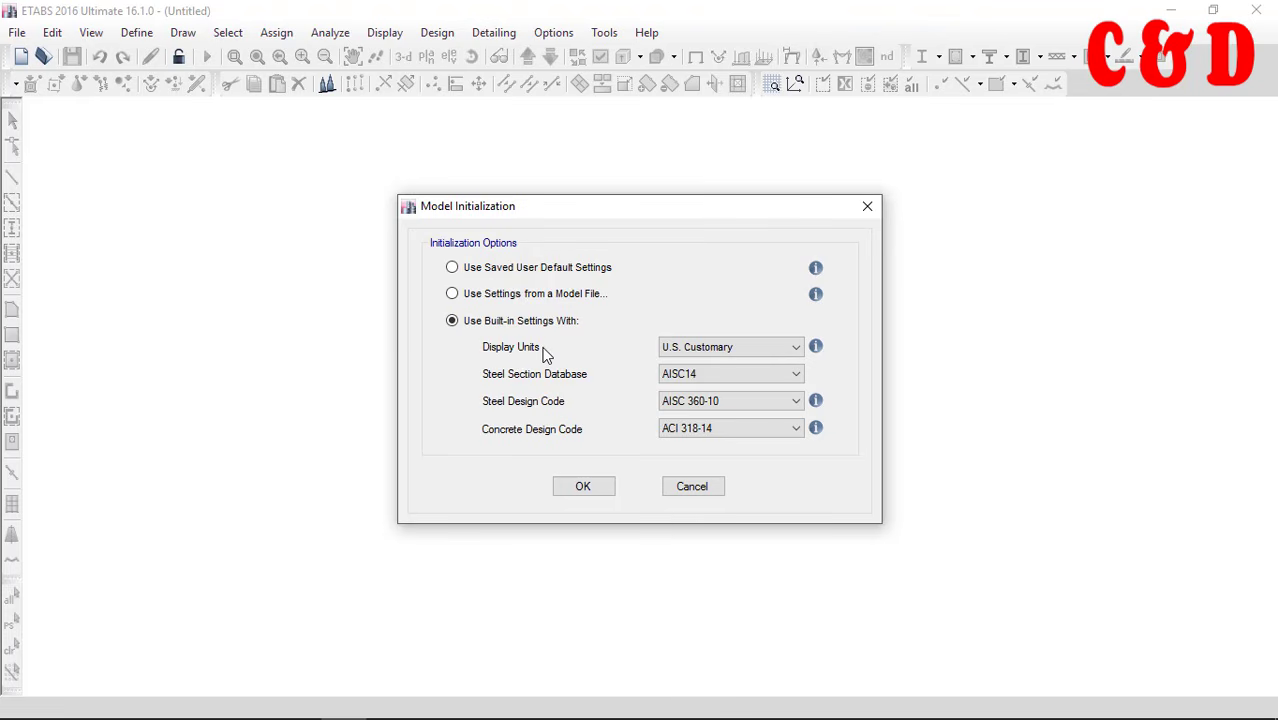
{"action": "left_click", "coordinate": [685, 349]}
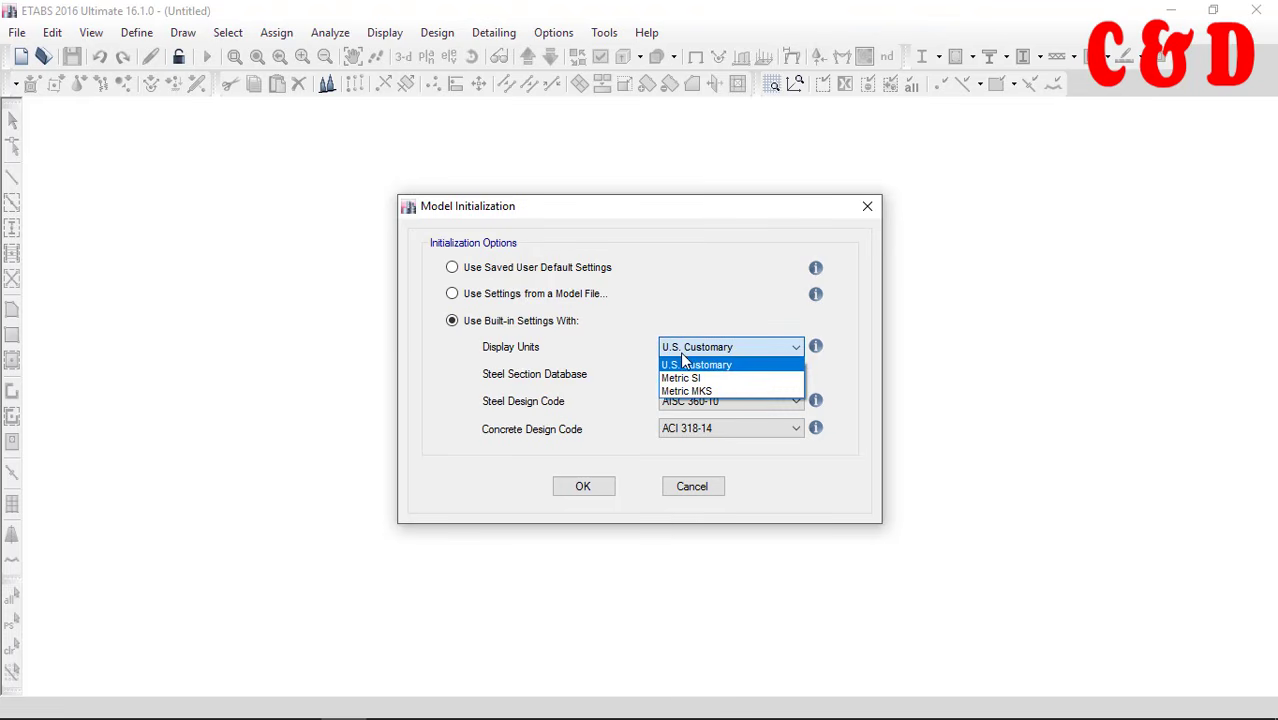
{"action": "left_click", "coordinate": [680, 270]}
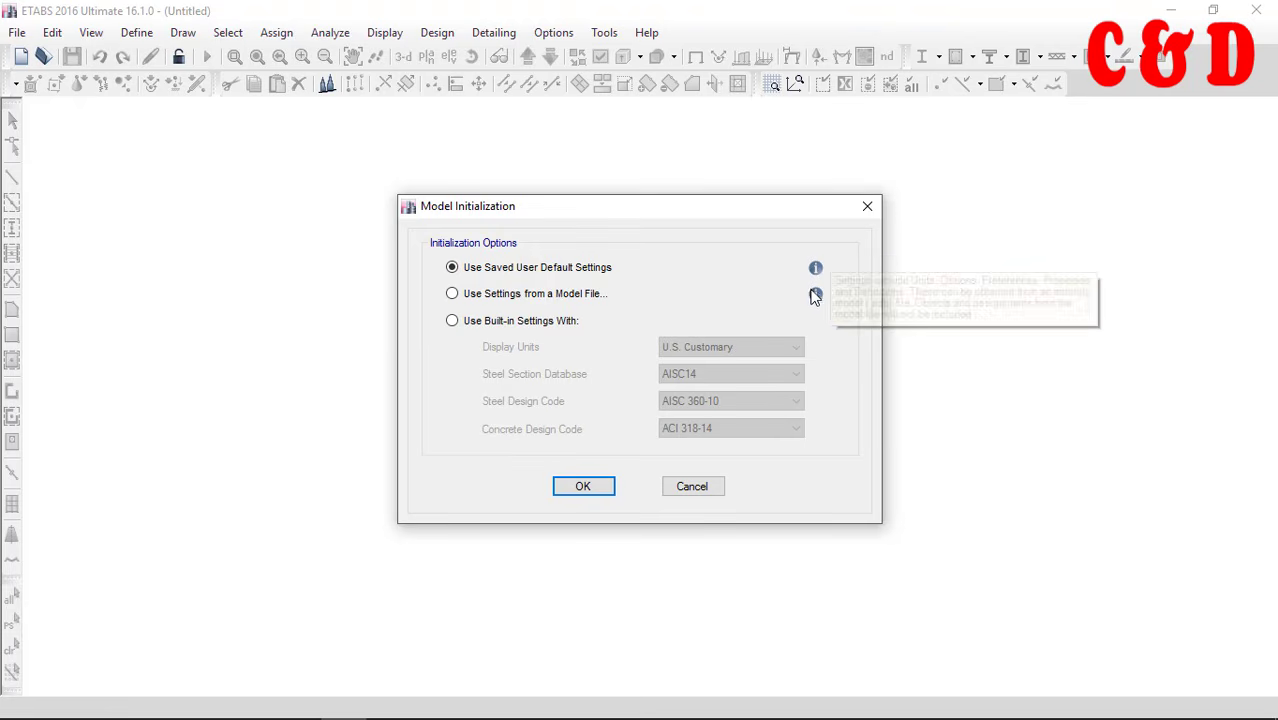
{"action": "mouse_move", "coordinate": [815, 295]}
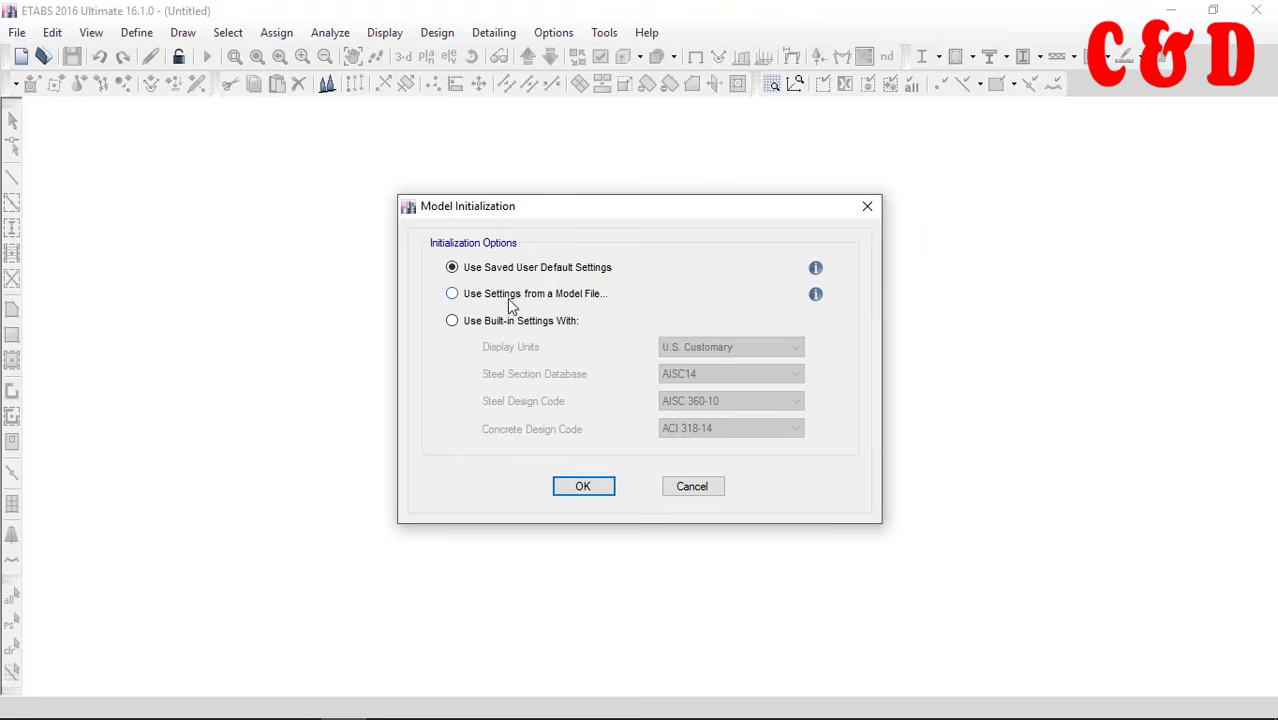
{"action": "left_click", "coordinate": [453, 296]}
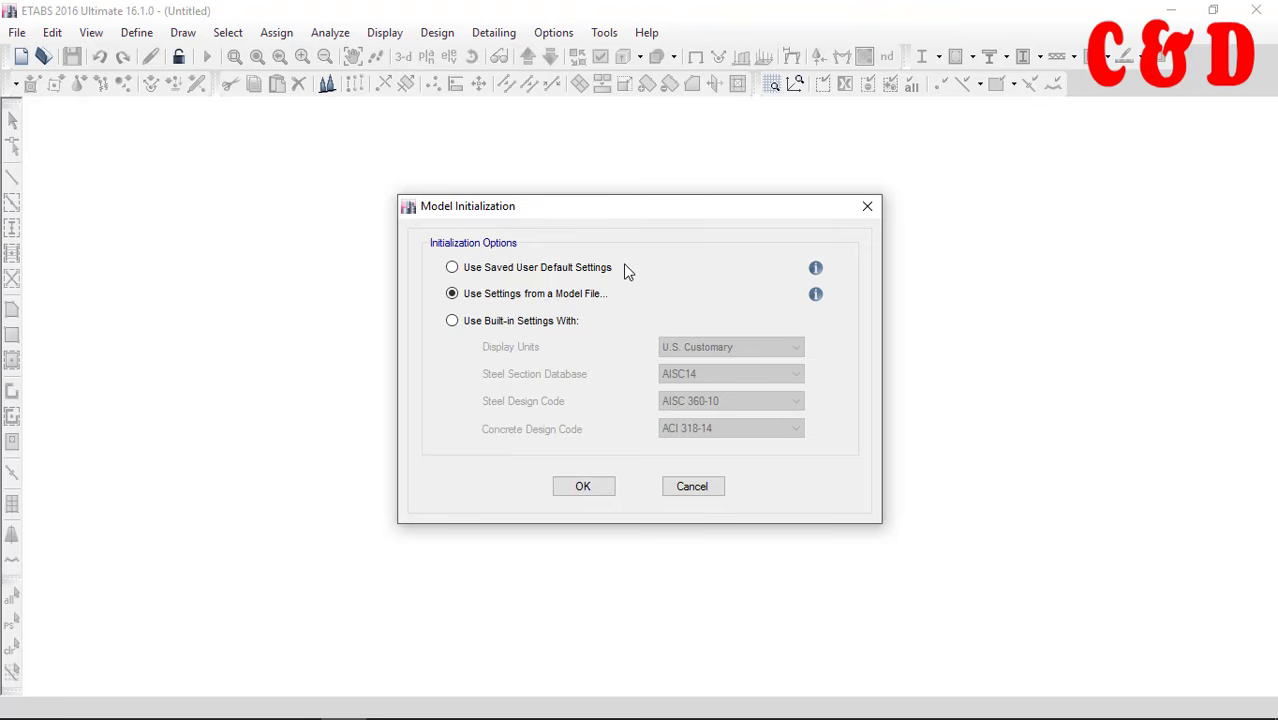
{"action": "left_click", "coordinate": [488, 268]}
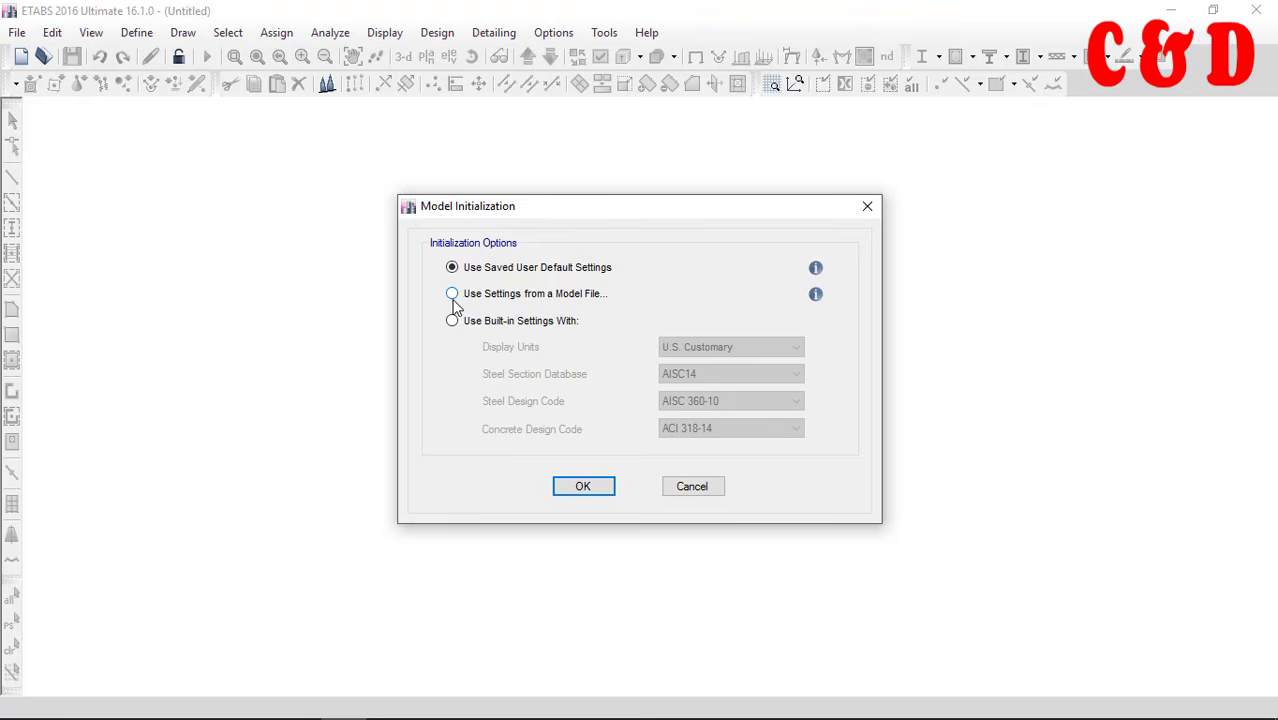
{"action": "left_click", "coordinate": [452, 294]}
Initialize the model with built-in settings: Metric SI units, Indian steel section database, steel code IS 800:2007 and concrete code IS 456:2000
{"action": "left_click", "coordinate": [452, 322]}
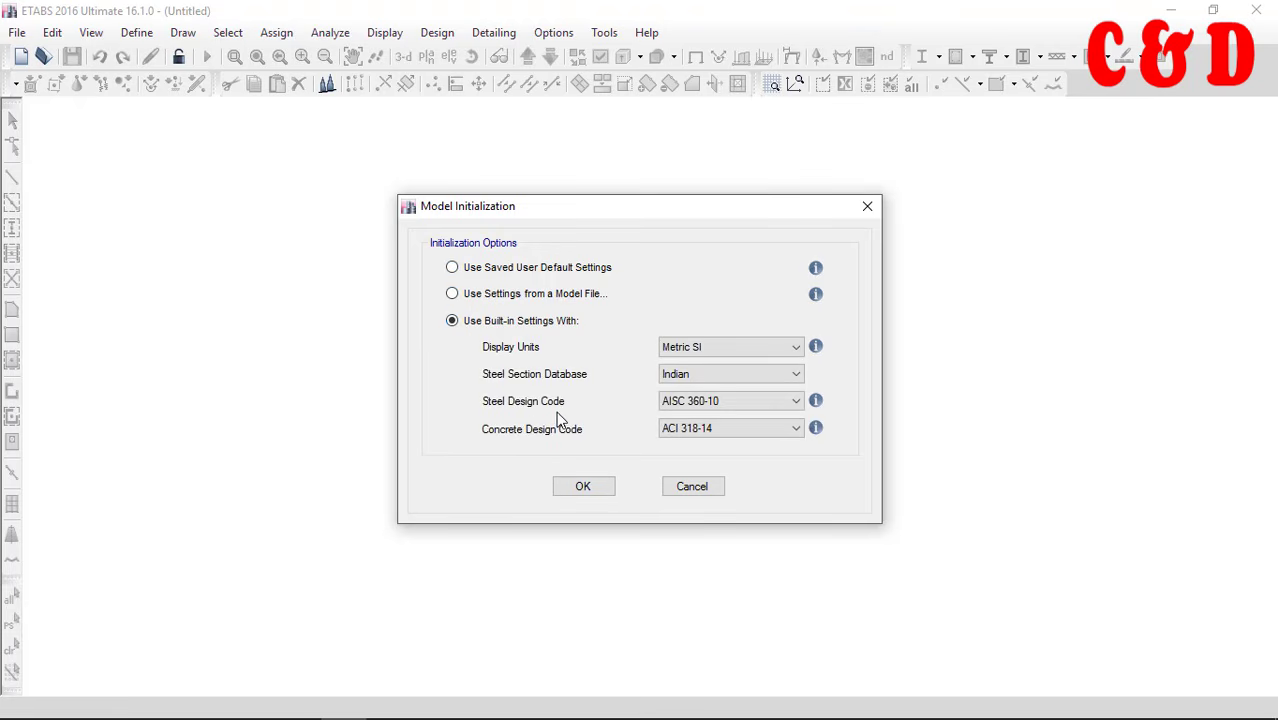
{"action": "left_click", "coordinate": [695, 408]}
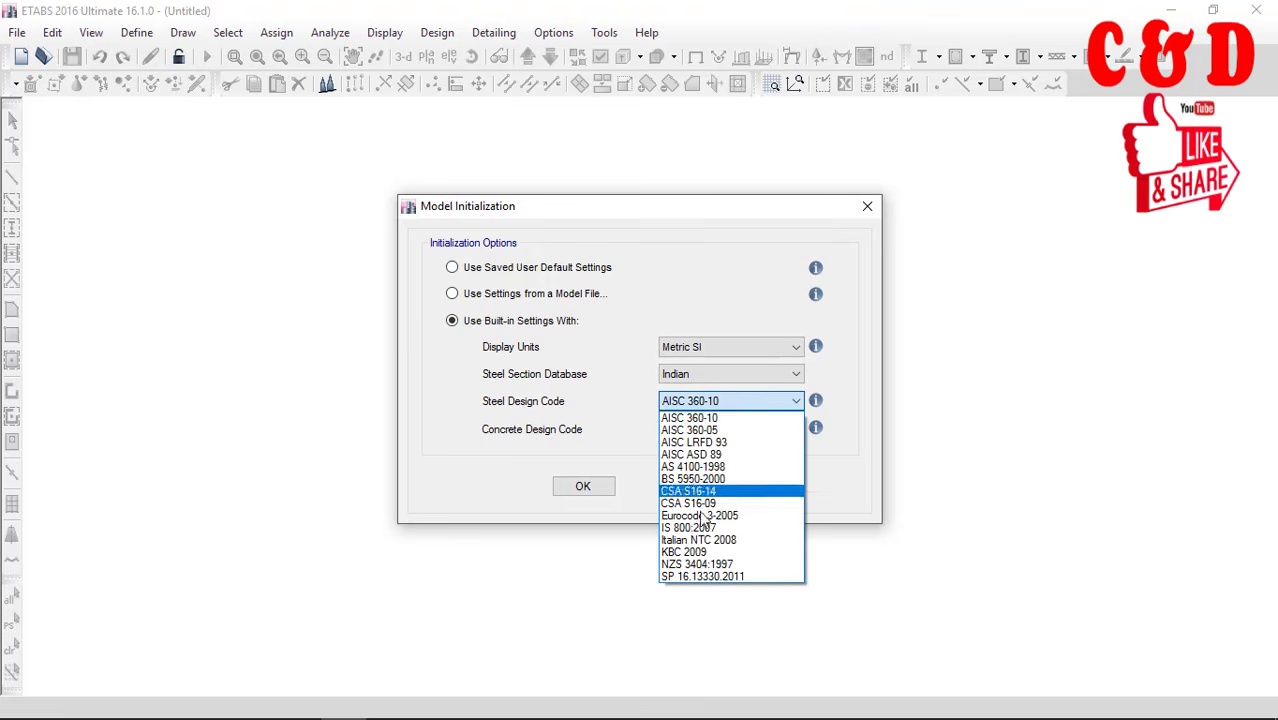
{"action": "left_click", "coordinate": [700, 528]}
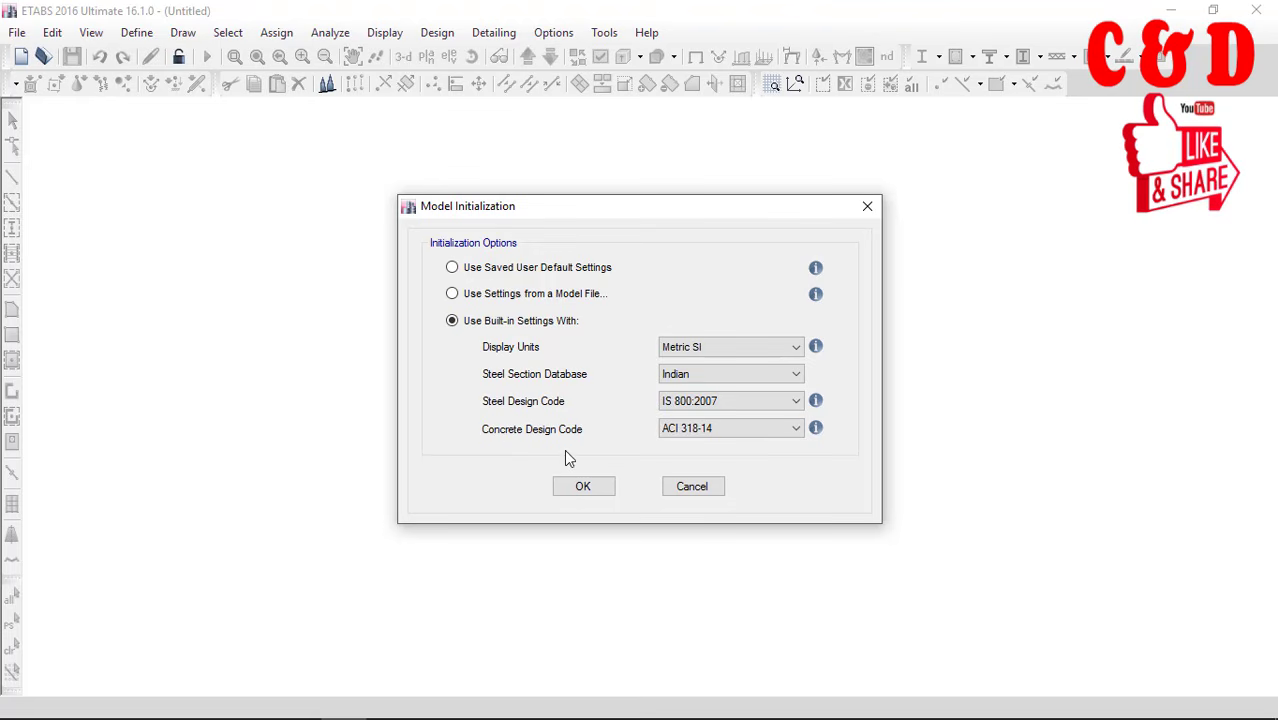
{"action": "left_click", "coordinate": [697, 430]}
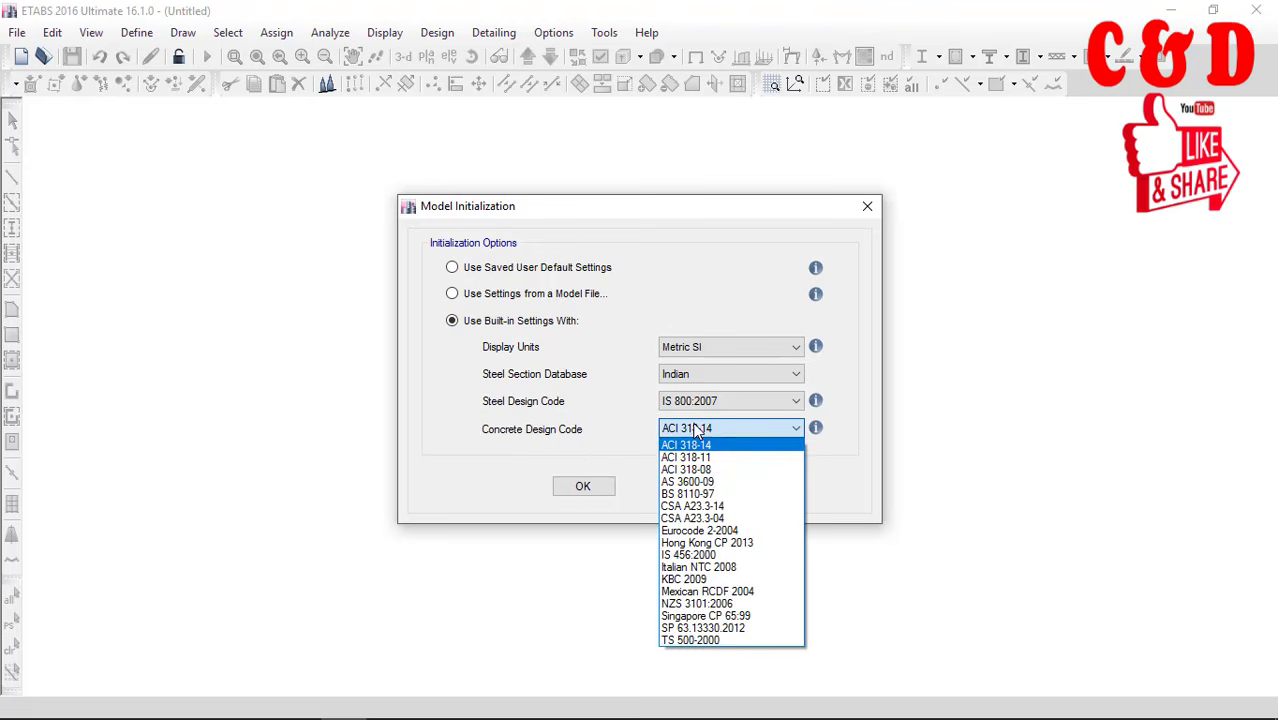
{"action": "left_click", "coordinate": [696, 556]}
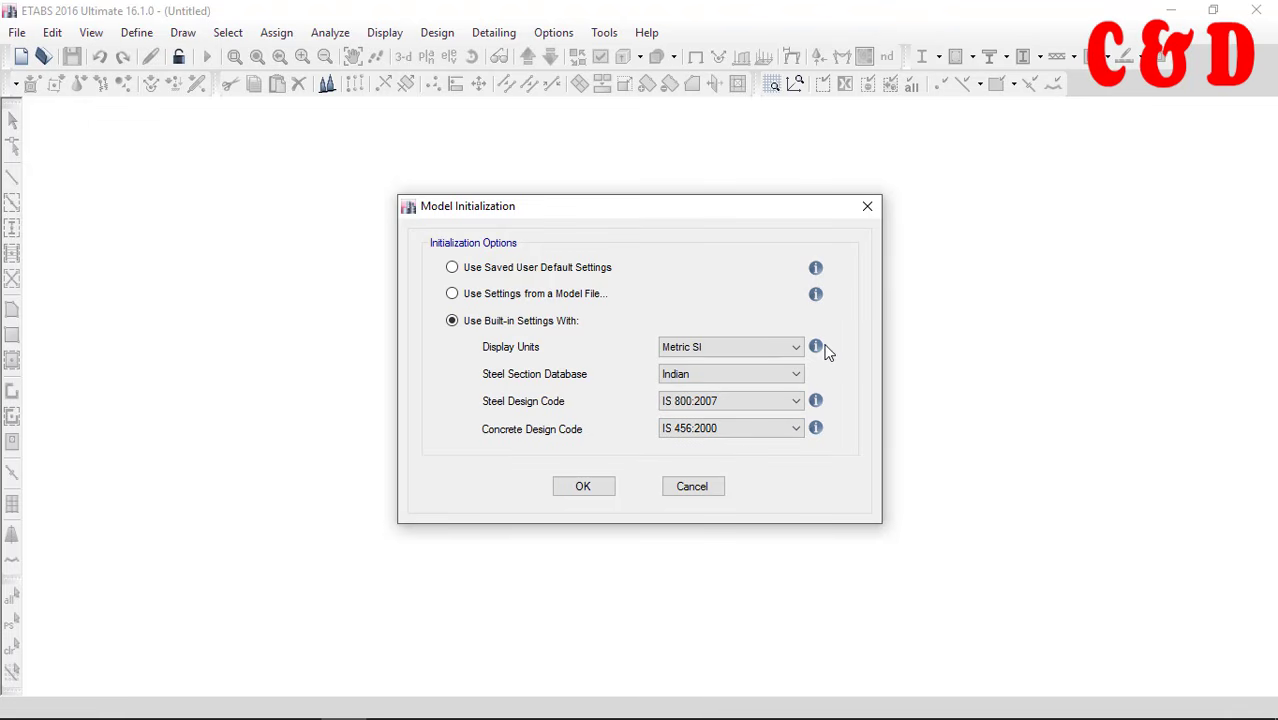
{"action": "mouse_move", "coordinate": [818, 347]}
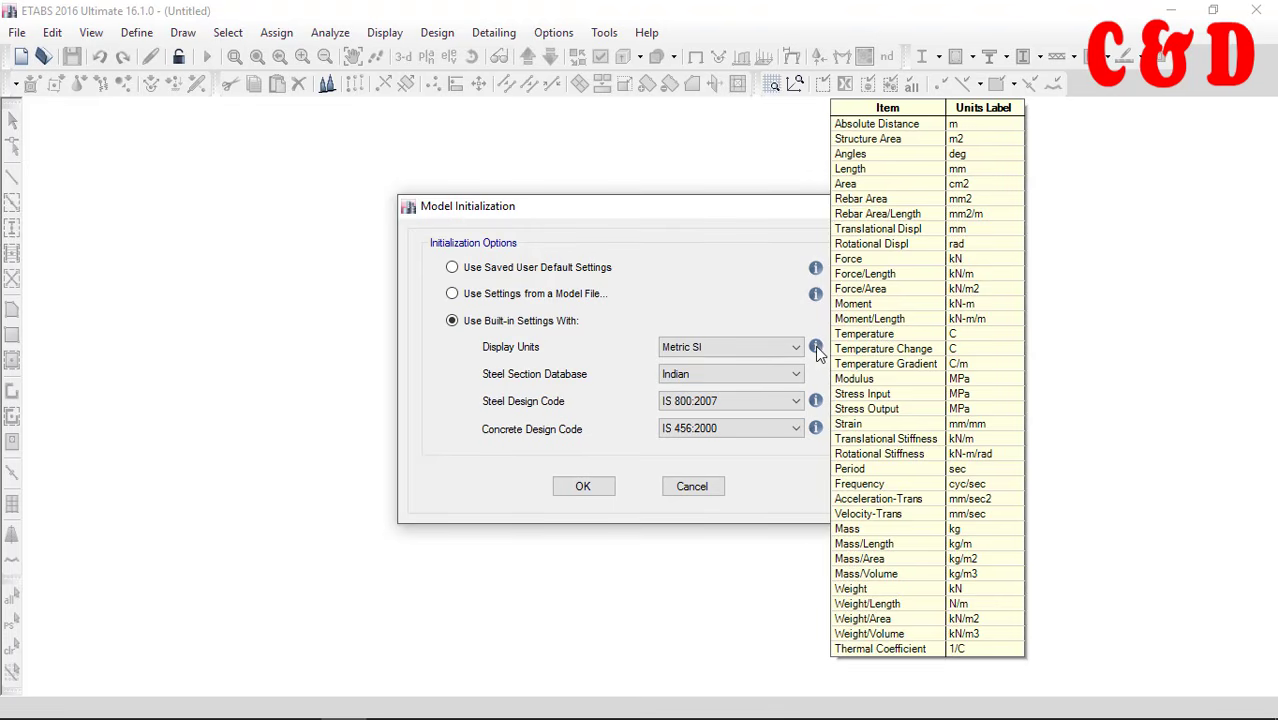
{"action": "mouse_move", "coordinate": [815, 401]}
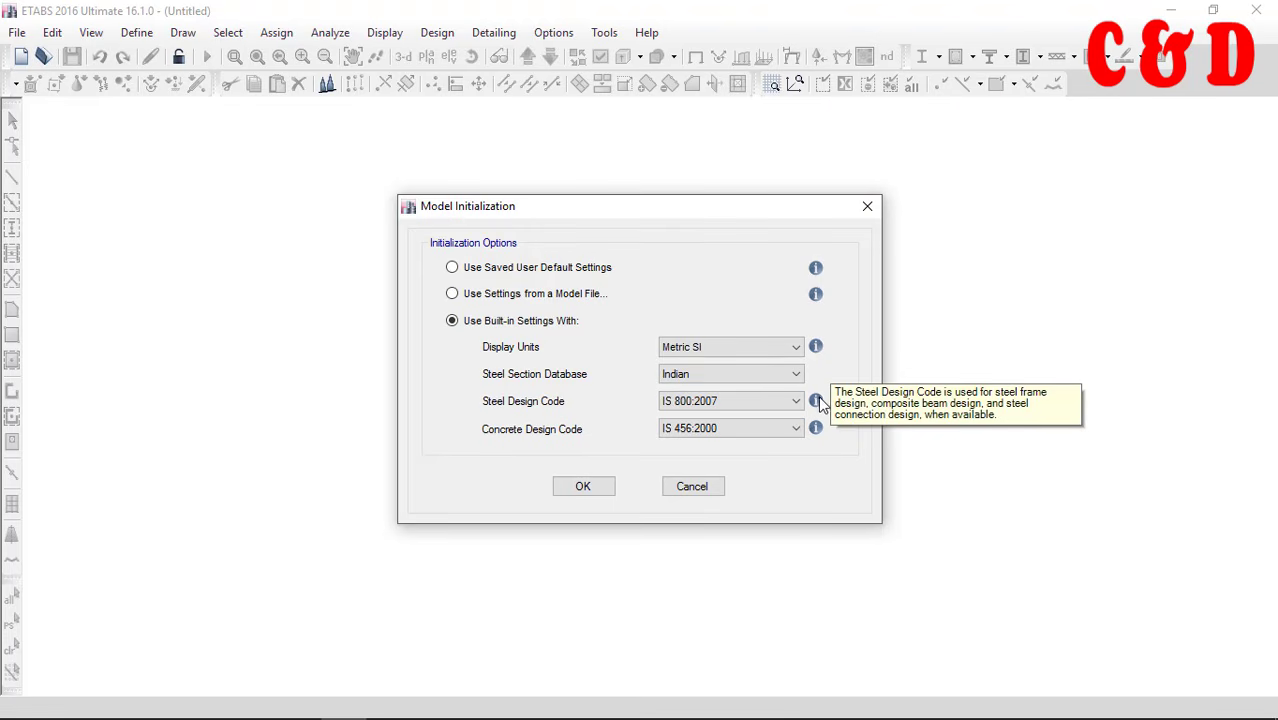
{"action": "mouse_move", "coordinate": [816, 429]}
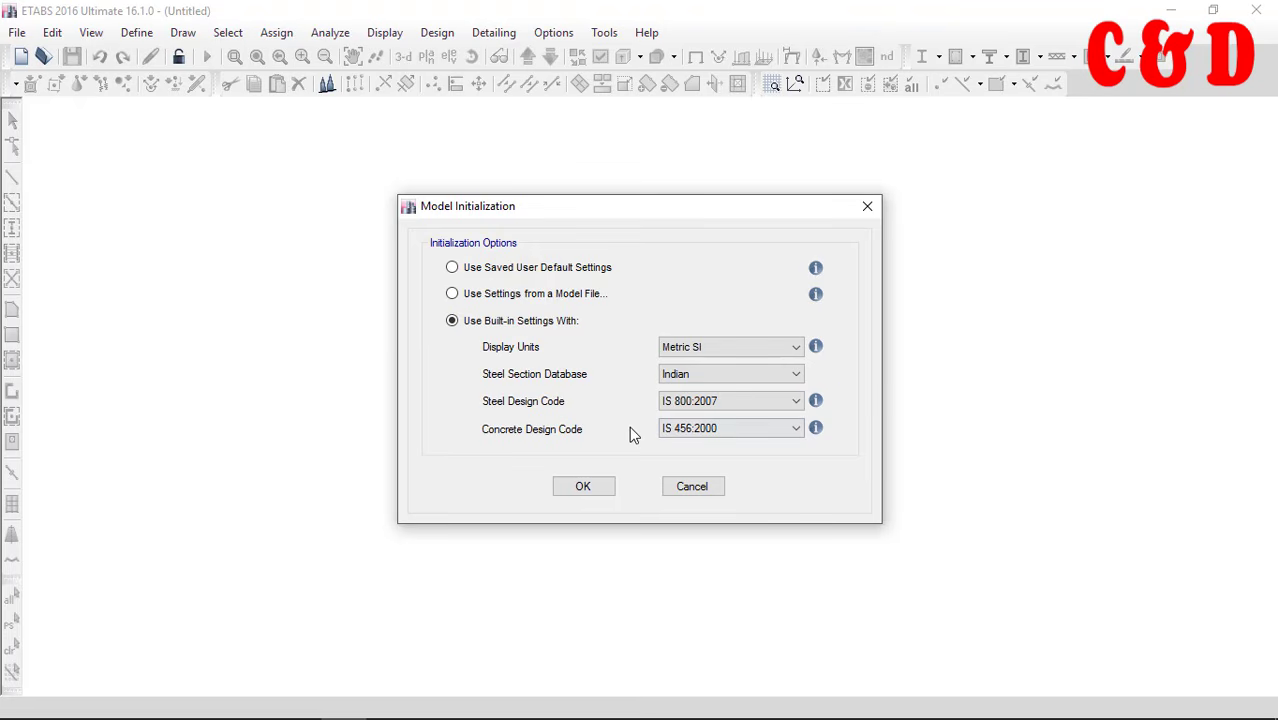
{"action": "left_click", "coordinate": [581, 490]}
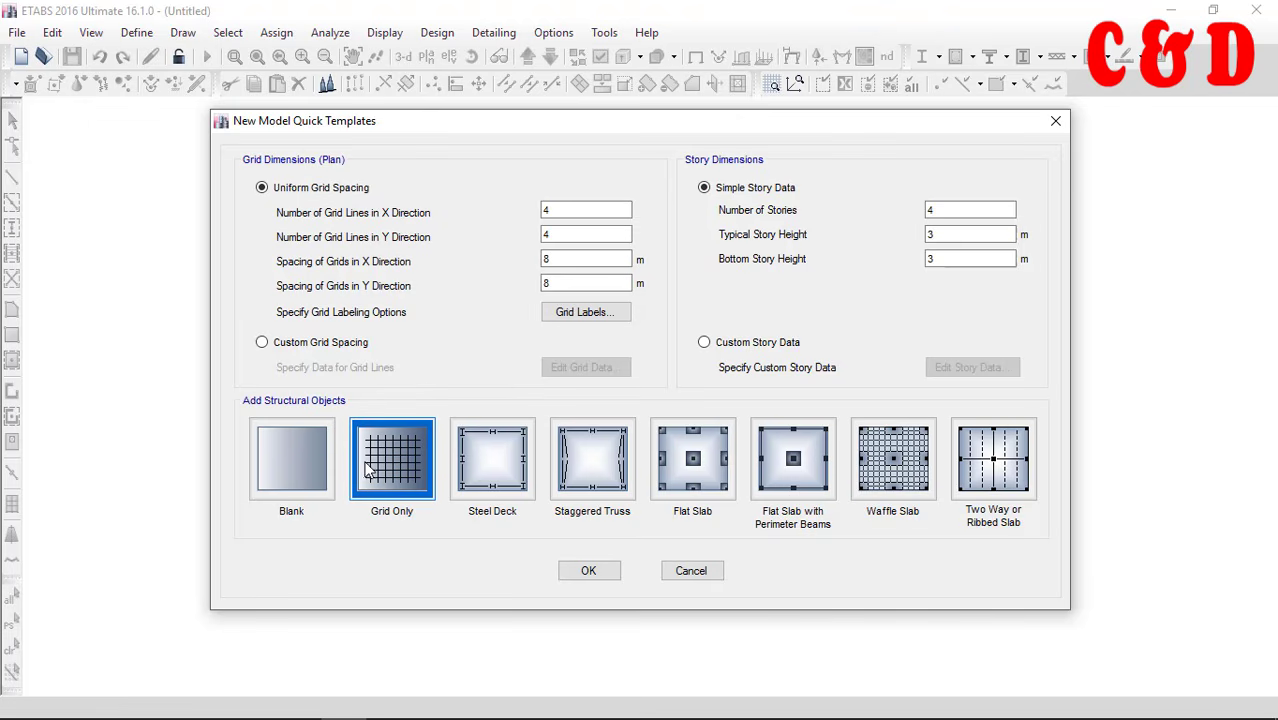
Look at the geometry and property settings of the Steel Deck and Staggered Truss templates, discarding both
{"action": "left_click", "coordinate": [506, 461]}
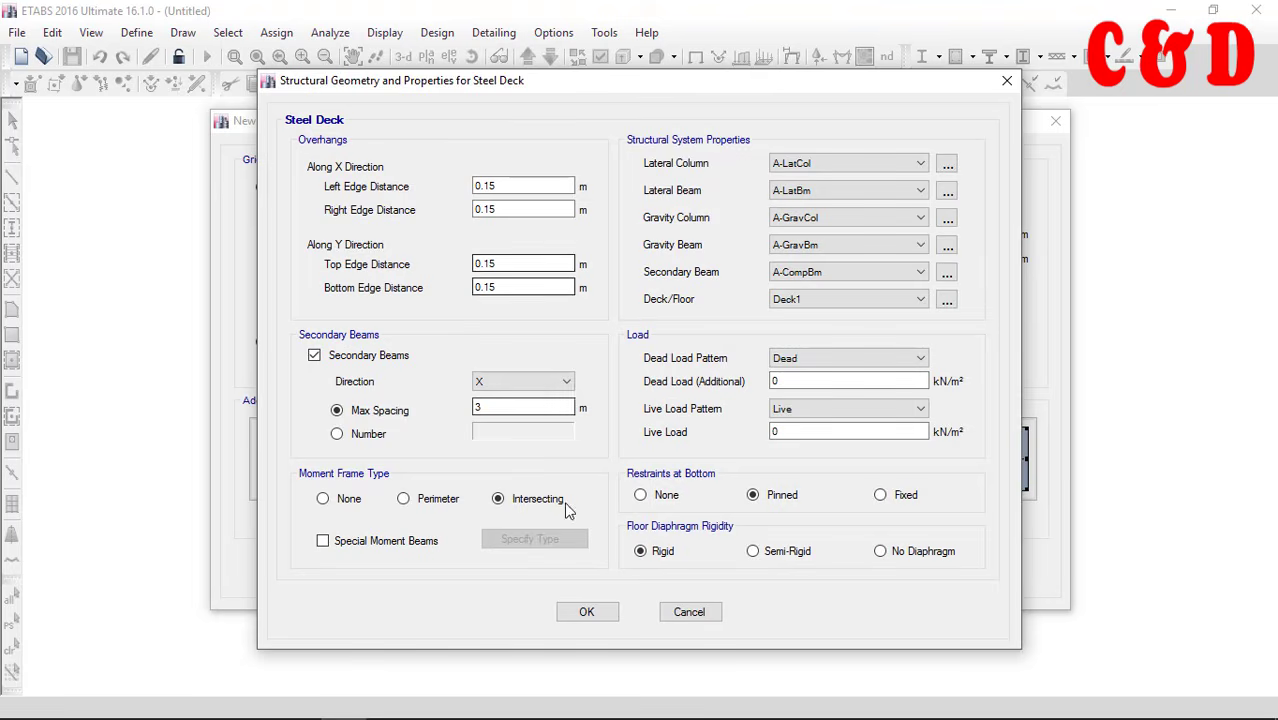
{"action": "left_click", "coordinate": [688, 611]}
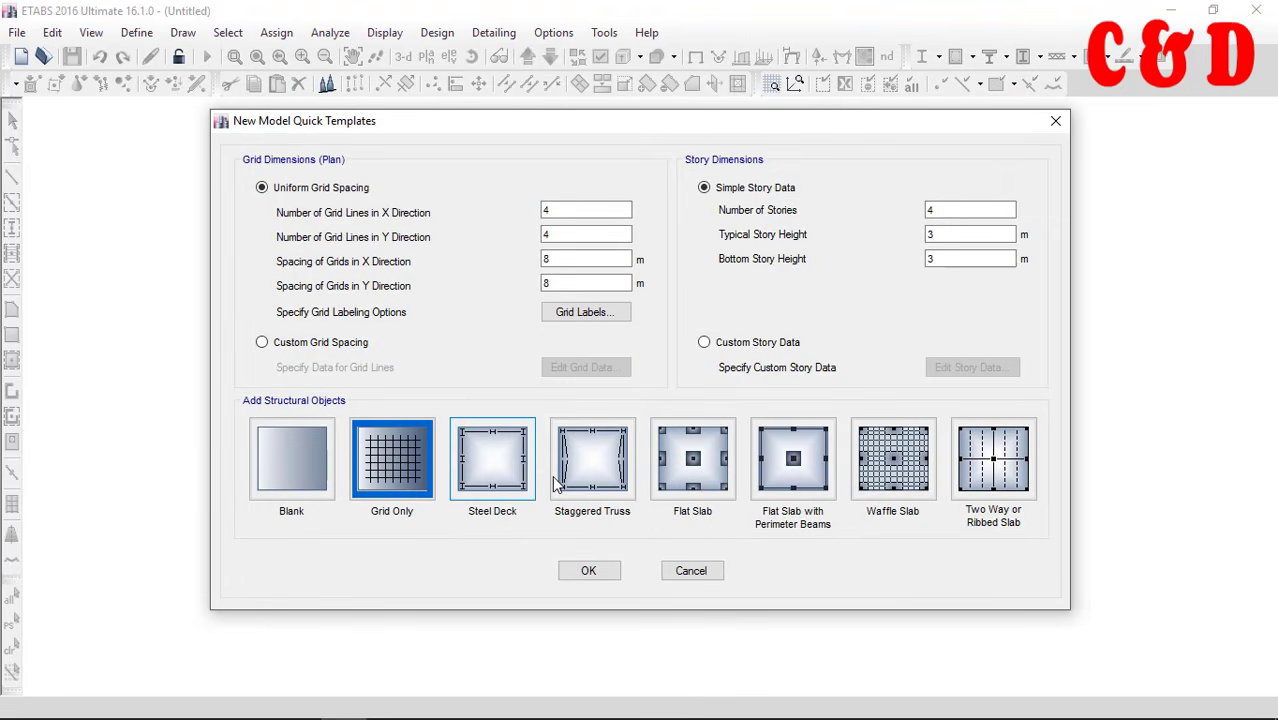
{"action": "left_click", "coordinate": [590, 484]}
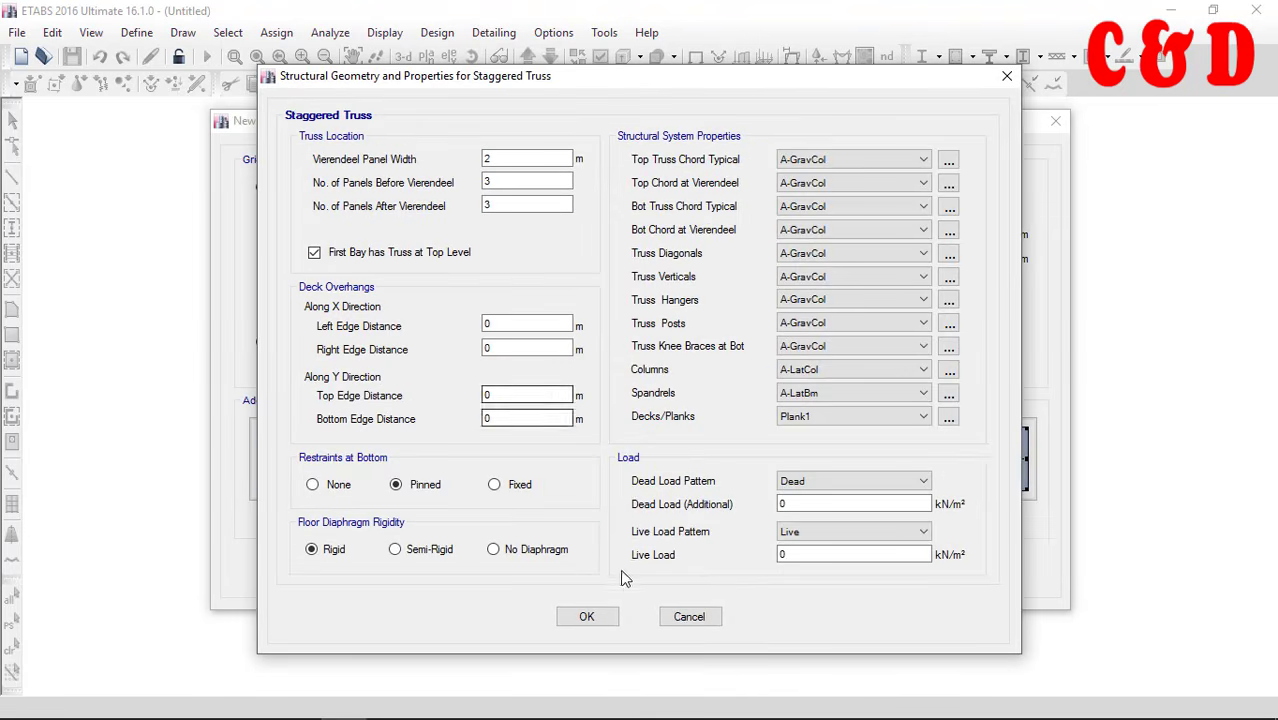
{"action": "left_click", "coordinate": [688, 617]}
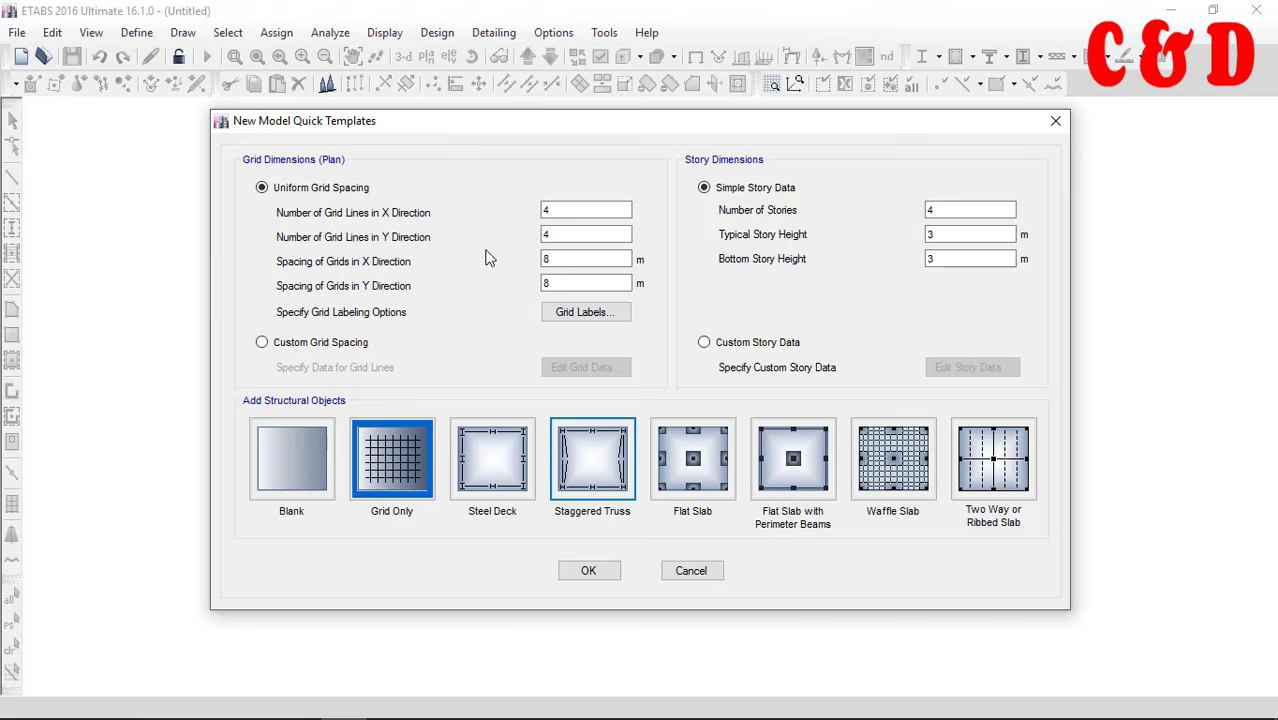
Switch the plan grid to custom spacing and show its grid data as spacing instead of ordinates
{"action": "left_click", "coordinate": [262, 342]}
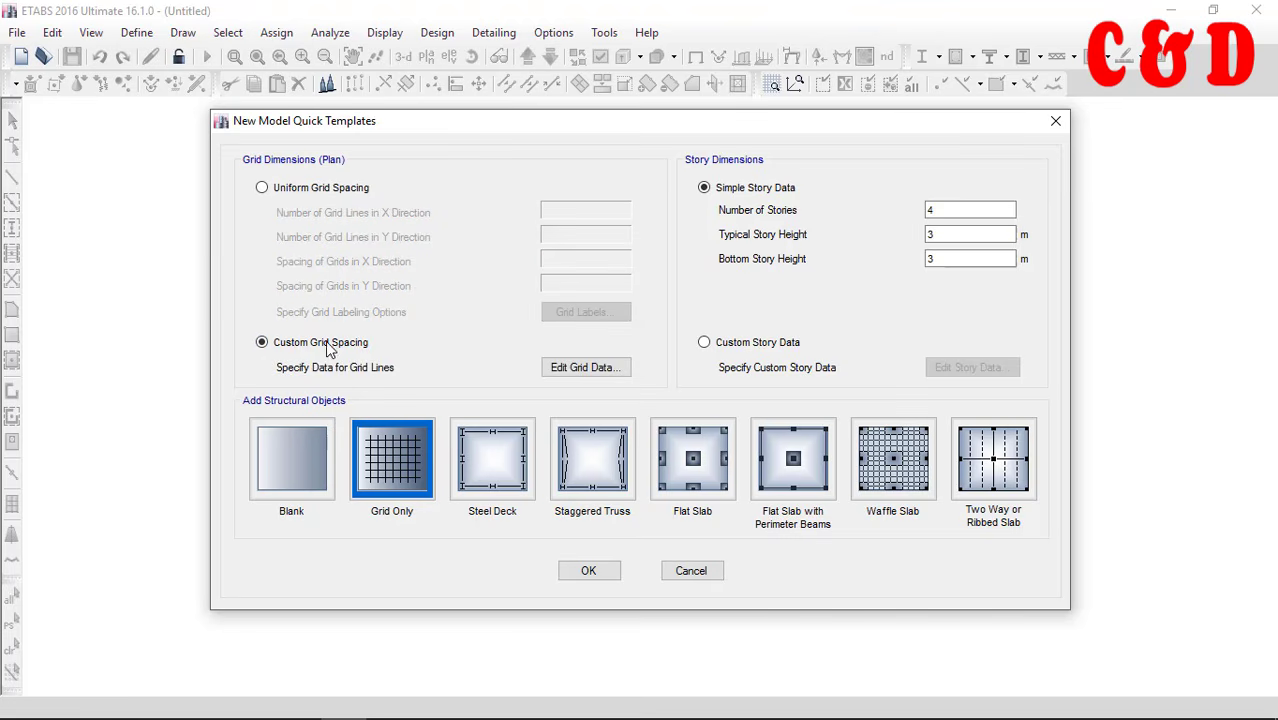
{"action": "left_click", "coordinate": [588, 370]}
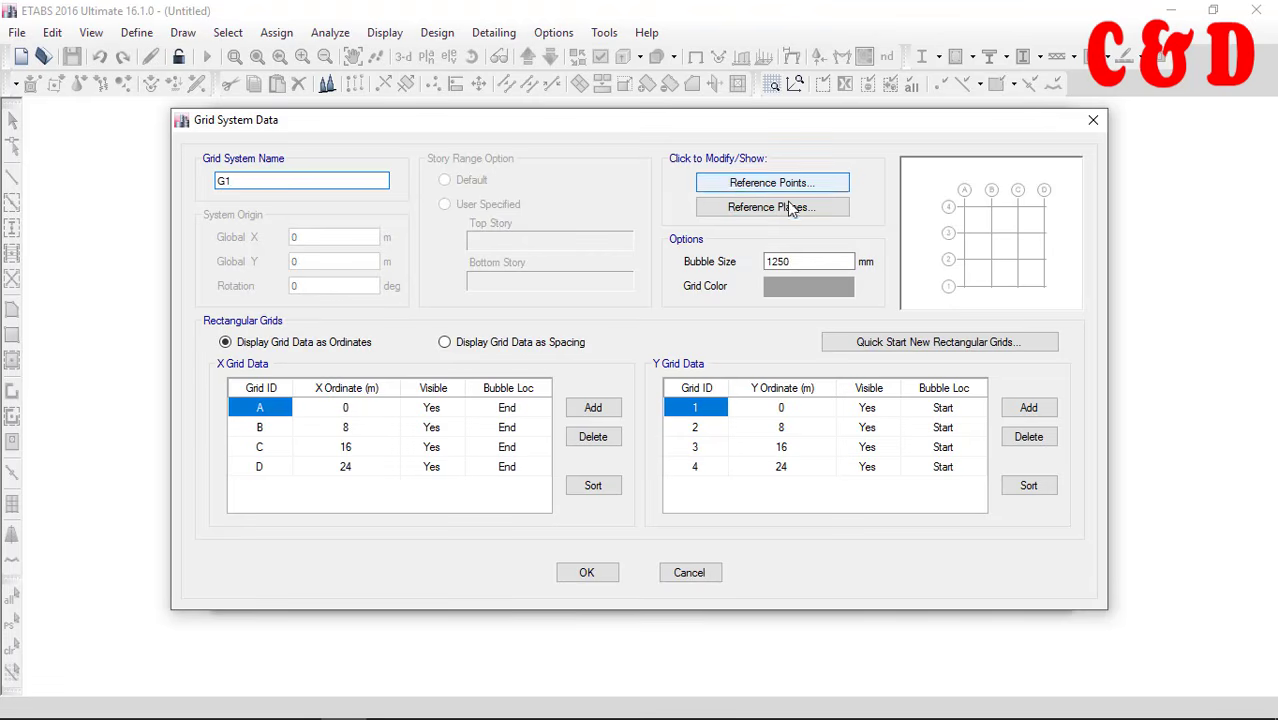
{"action": "key", "text": "Tab"}
{"action": "key", "text": "Tab"}
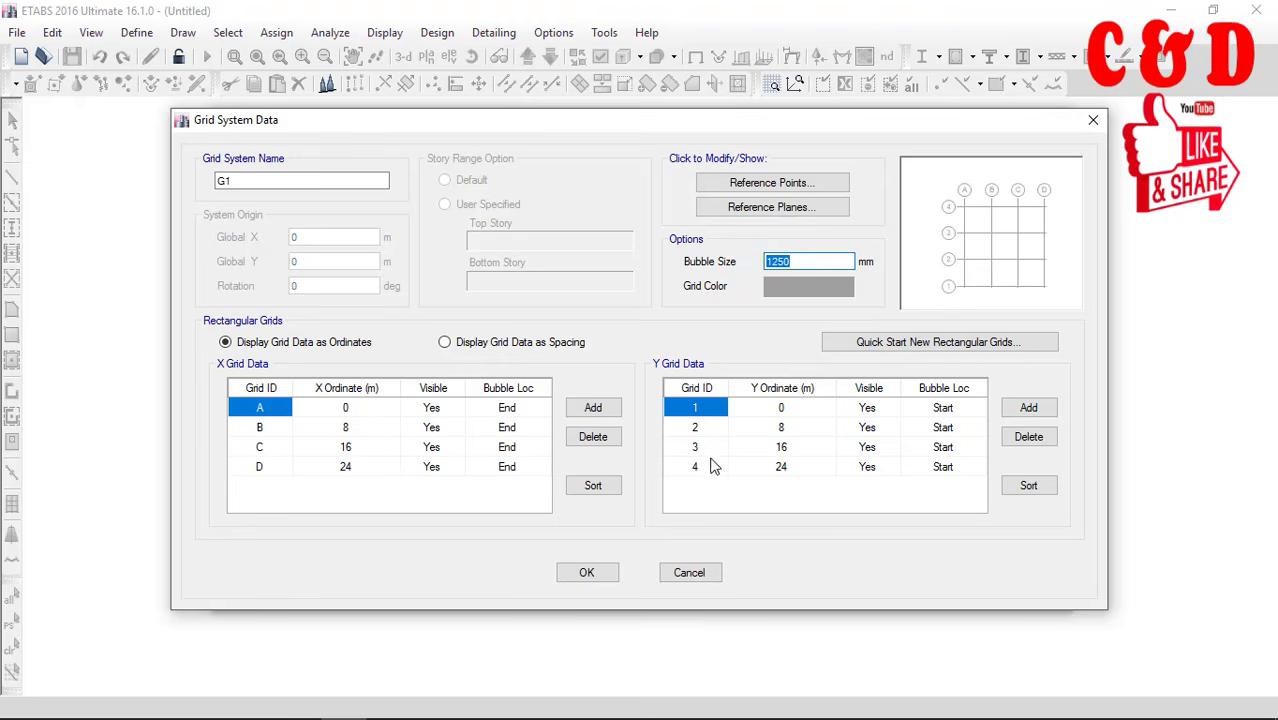
{"action": "left_click", "coordinate": [445, 343]}
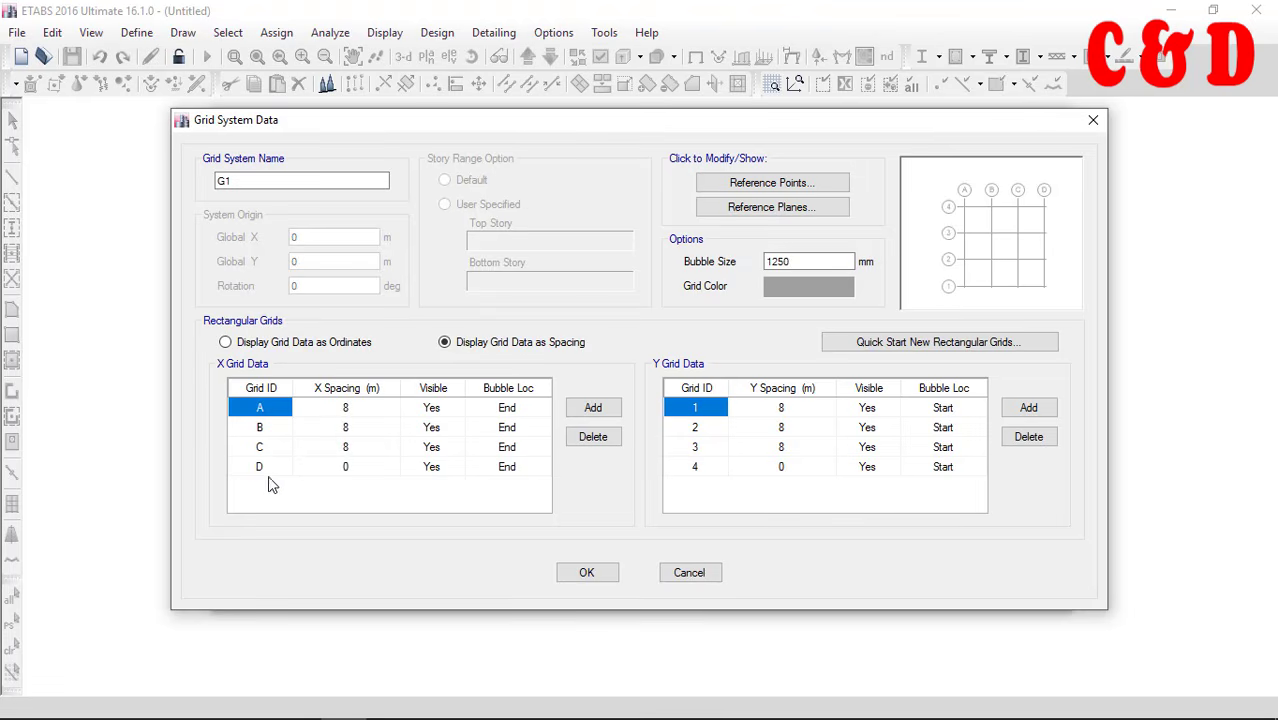
{"action": "left_click", "coordinate": [258, 342]}
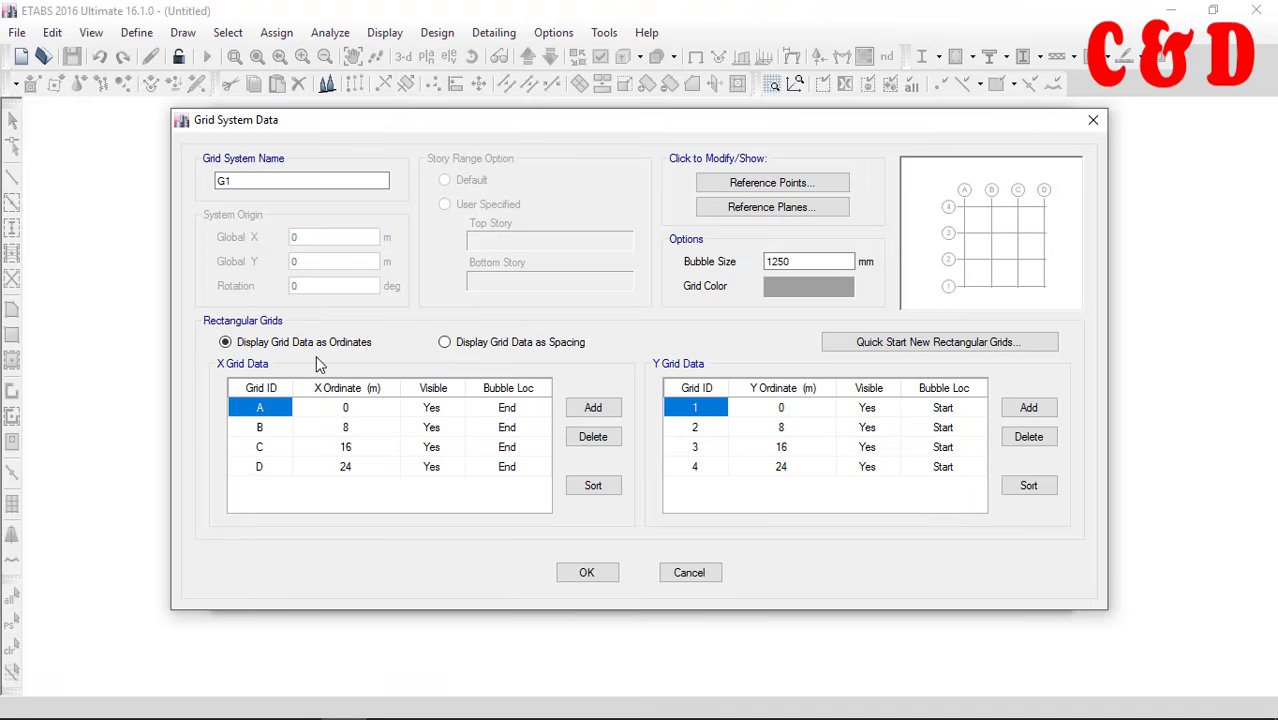
{"action": "left_click", "coordinate": [456, 347]}
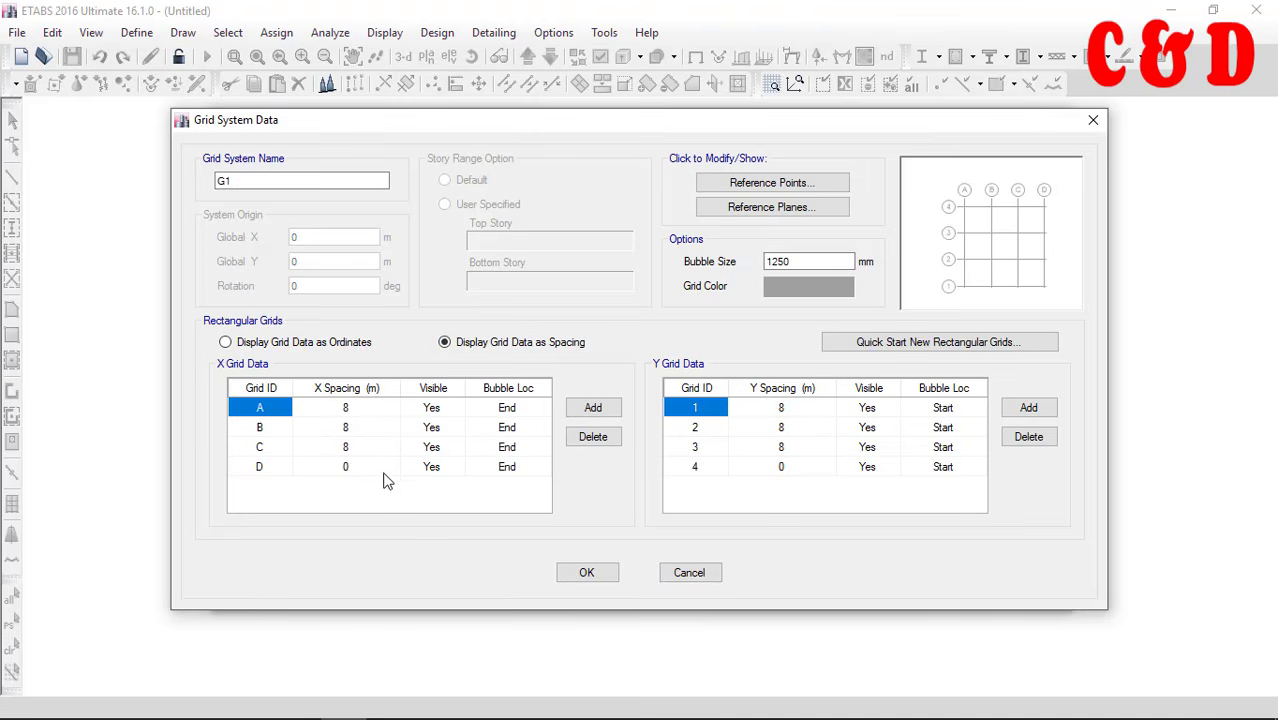
Examine the spacing, visibility and bubble location settings of grid A in the X grid data
{"action": "left_click", "coordinate": [520, 410]}
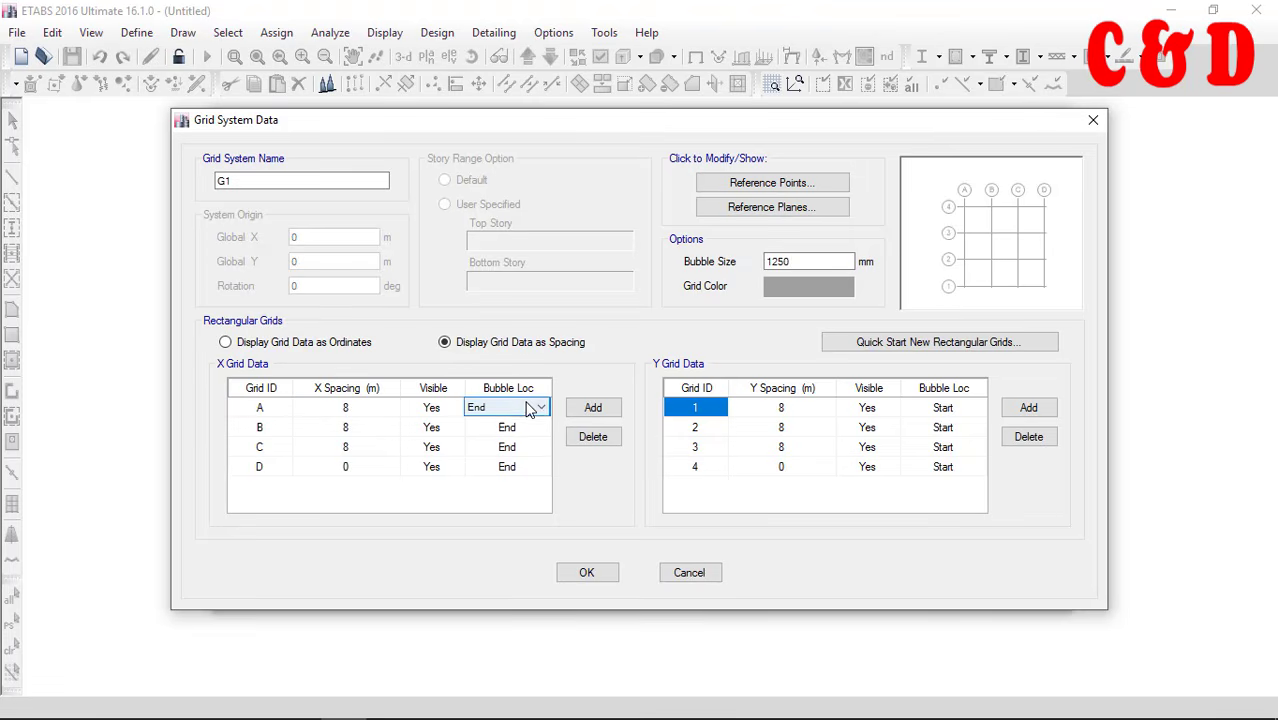
{"action": "left_click", "coordinate": [273, 404]}
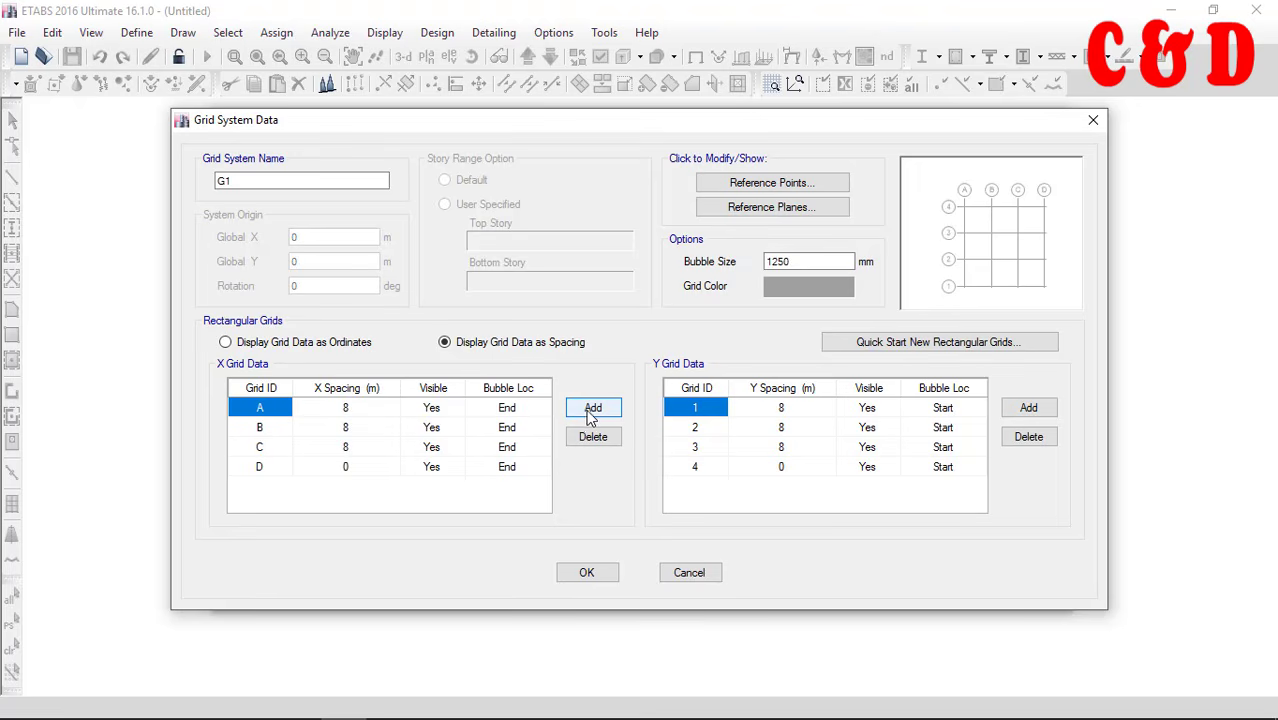
{"action": "left_click", "coordinate": [458, 410]}
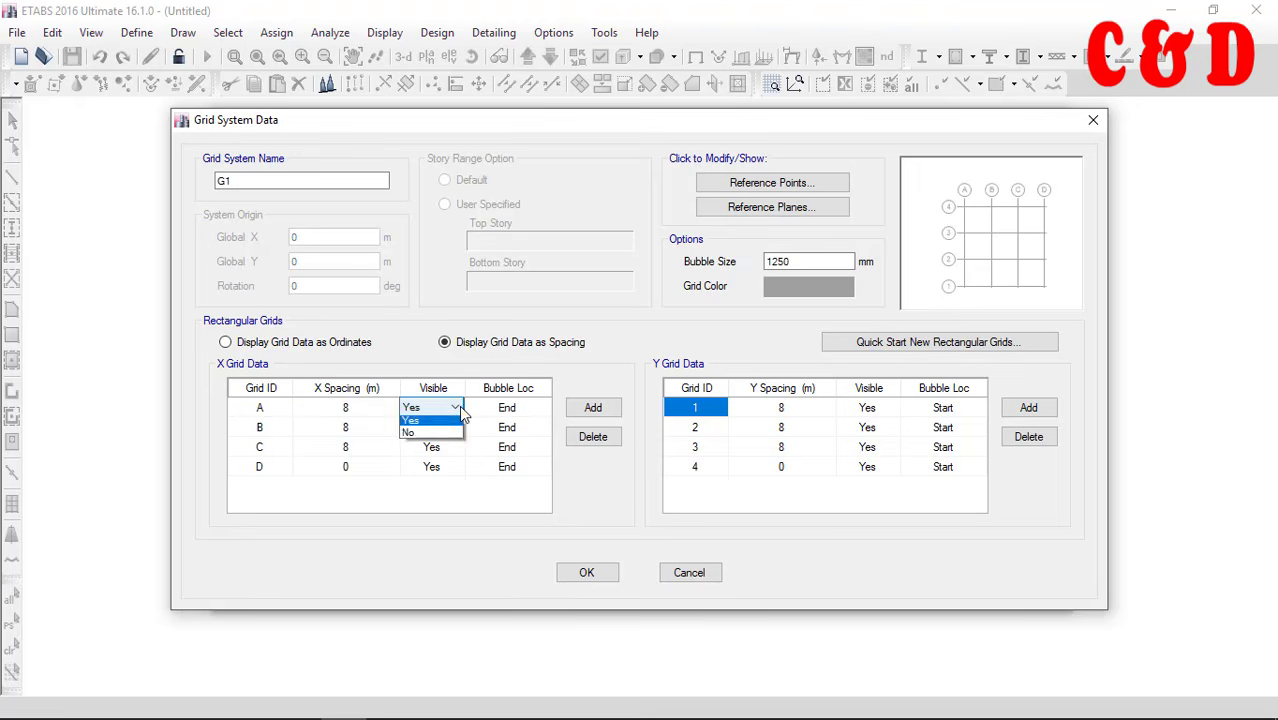
{"action": "left_click", "coordinate": [458, 410]}
{"action": "left_click", "coordinate": [522, 407]}
{"action": "left_click", "coordinate": [578, 372]}
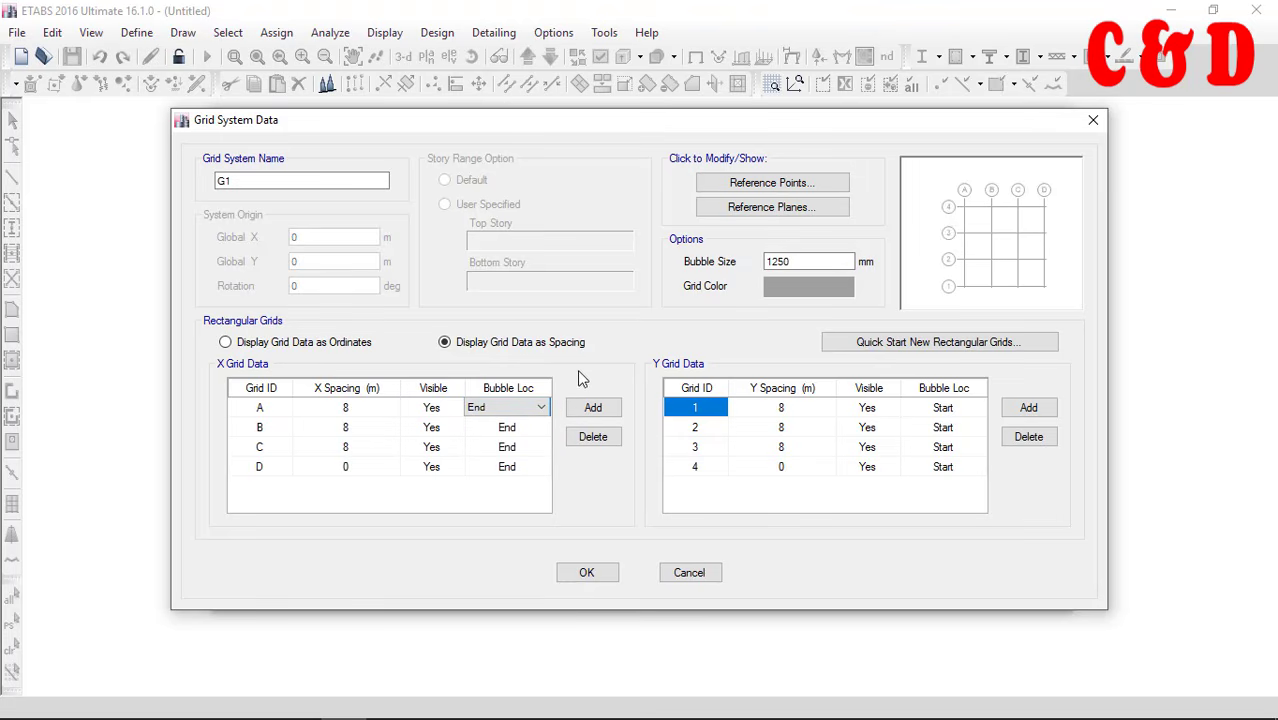
{"action": "left_click", "coordinate": [354, 411]}
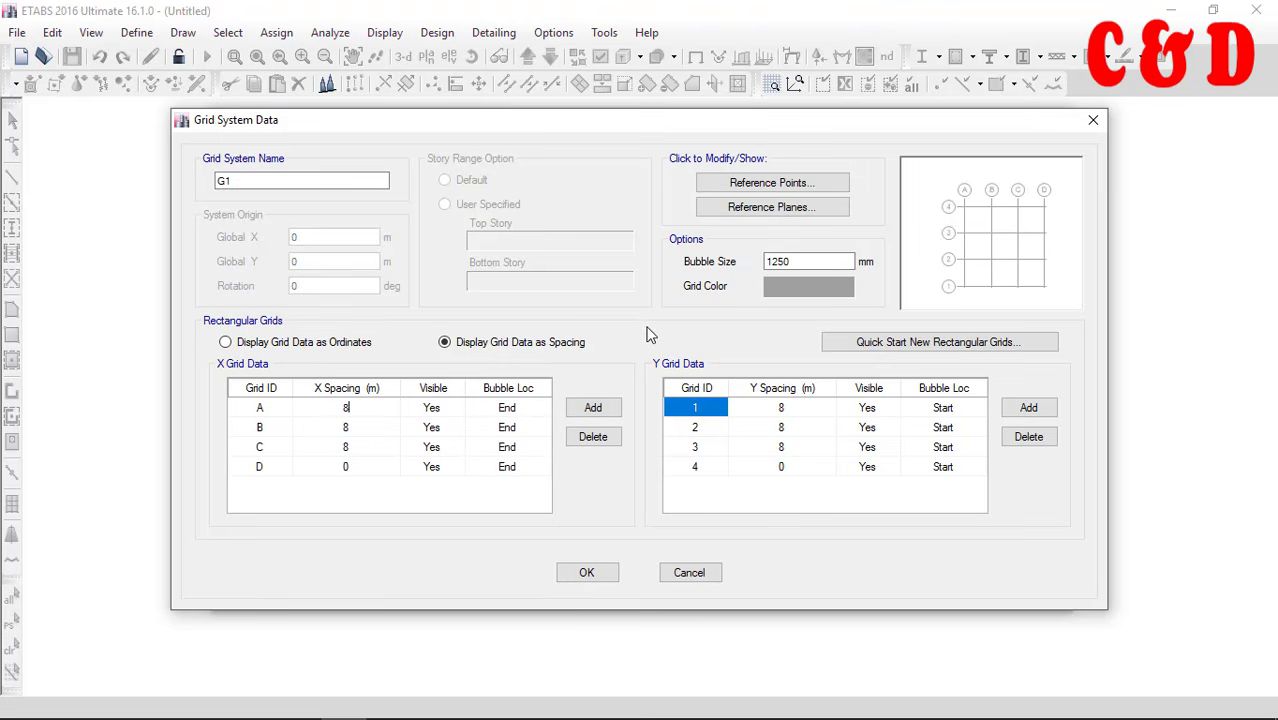
Switch to Excel and tabulate X grid IDs A to F under an X heading, with spacings 3, 3, 3, 3, 3 and 0
{"action": "key", "text": "super"}
{"action": "type", "text": "exc"}
{"action": "key", "text": "Return"}
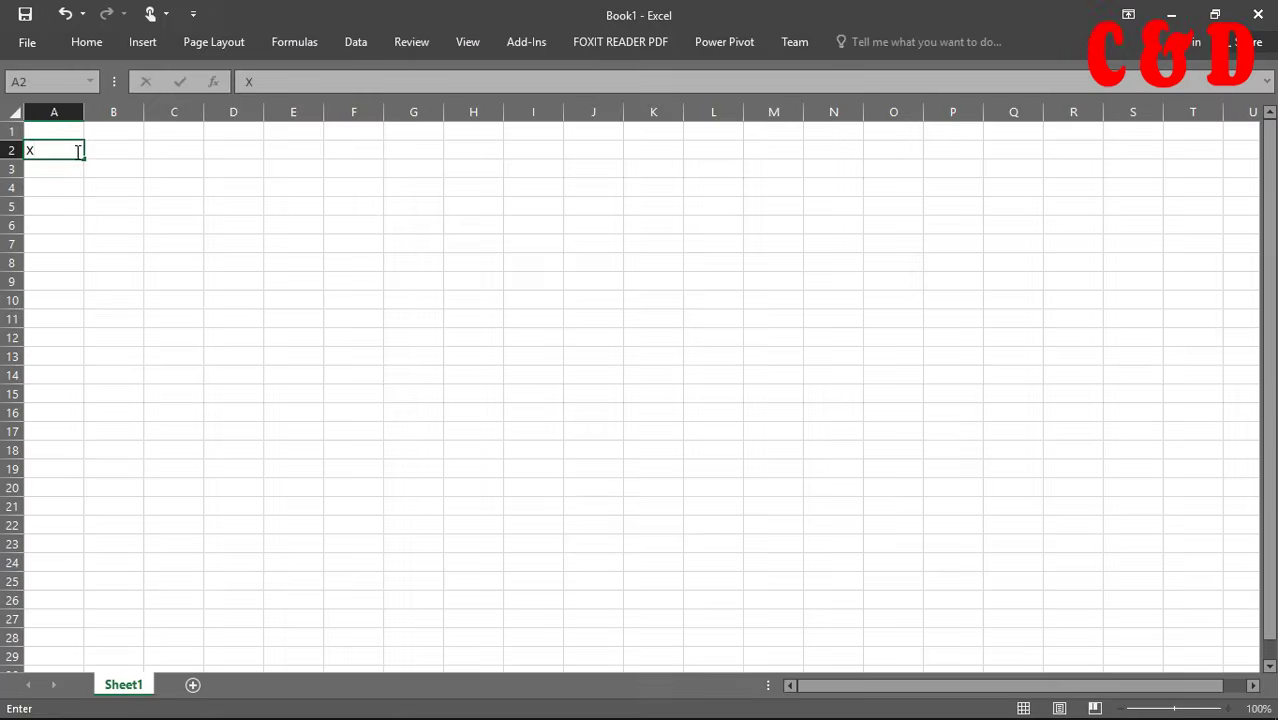
{"action": "left_click", "coordinate": [110, 148]}
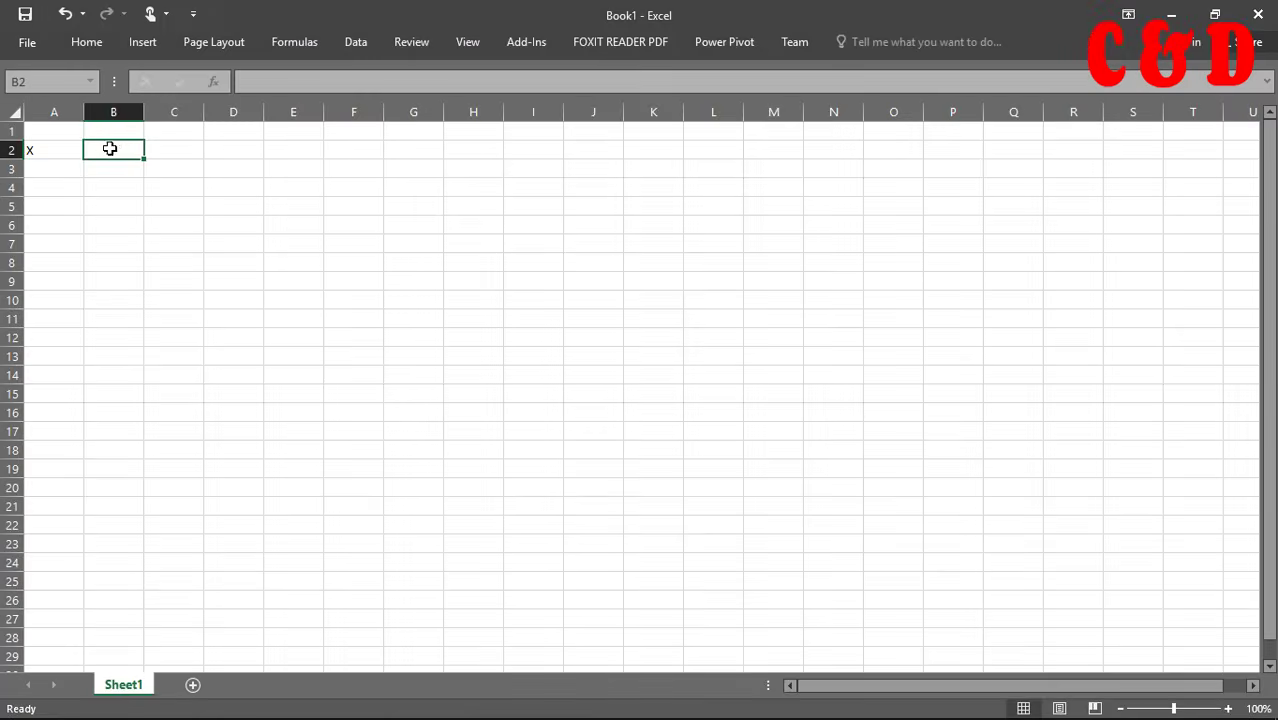
{"action": "left_click", "coordinate": [55, 168]}
{"action": "type", "text": "A B C D E F"}
{"action": "left_click", "coordinate": [123, 174]}
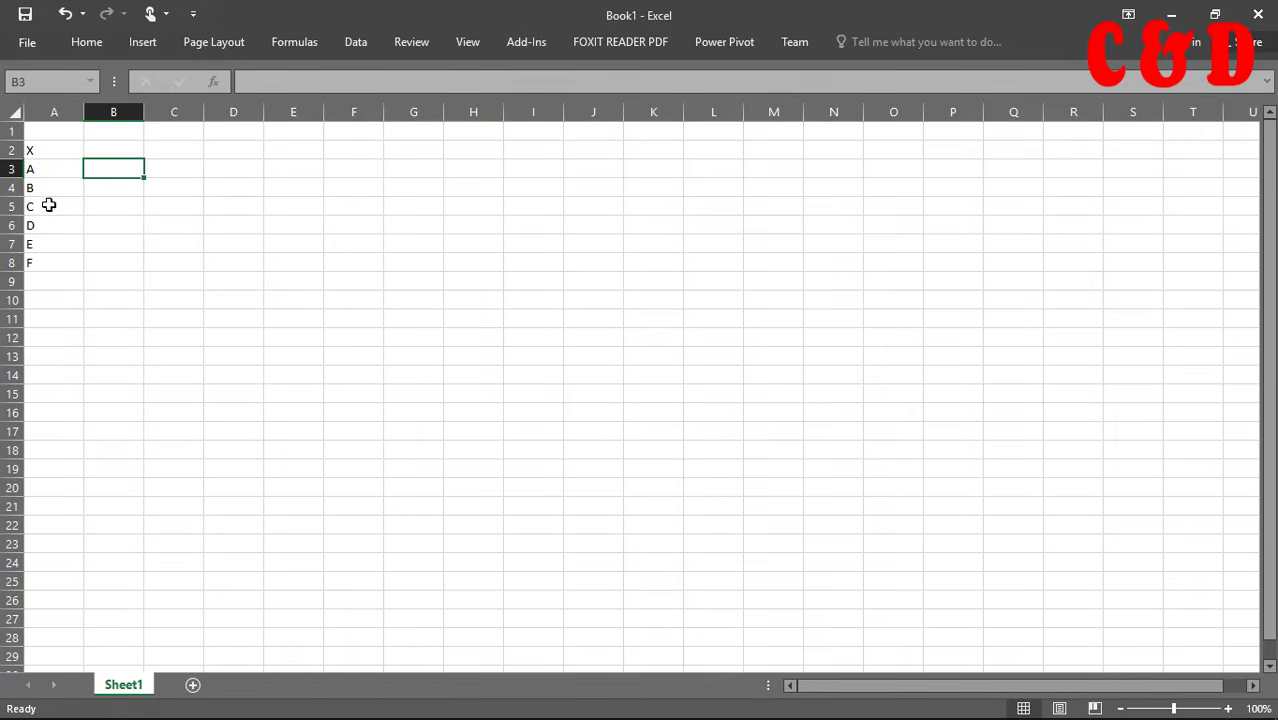
{"action": "type", "text": "3 3 3 3 3 0"}
Add a Y heading beside the X table with grid IDs 1 to 4 and spacings 4.5, 4.5, 4.5 and 0
{"action": "left_click", "coordinate": [185, 150]}
{"action": "type", "text": "Y 1 2 3 4"}
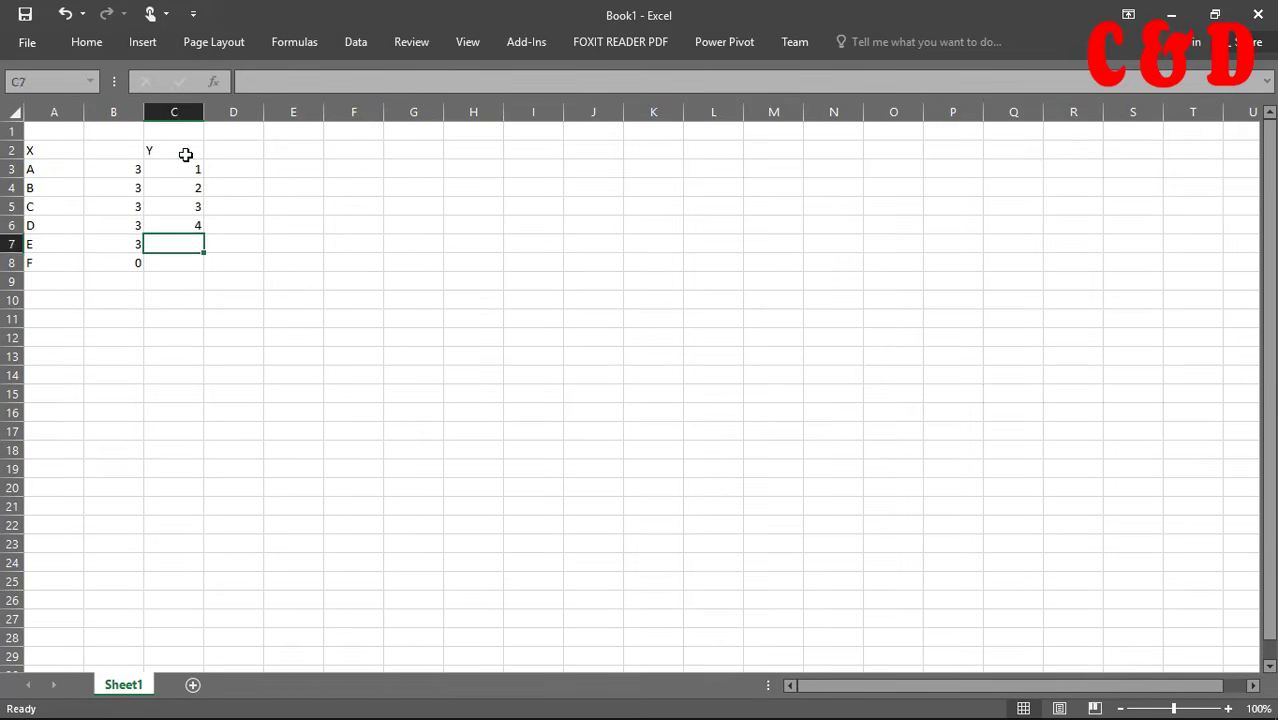
{"action": "left_click", "coordinate": [220, 168]}
{"action": "type", "text": "4.5 4.5 4.5 0"}
{"action": "left_click", "coordinate": [353, 317]}
Copy the X grid IDs and spacings A3:B8 from Excel and paste them over the X grid data in ETABS
{"action": "left_click_drag", "start_coordinate": [80, 169], "coordinate": [125, 262]}
{"action": "key", "text": "ctrl+c"}
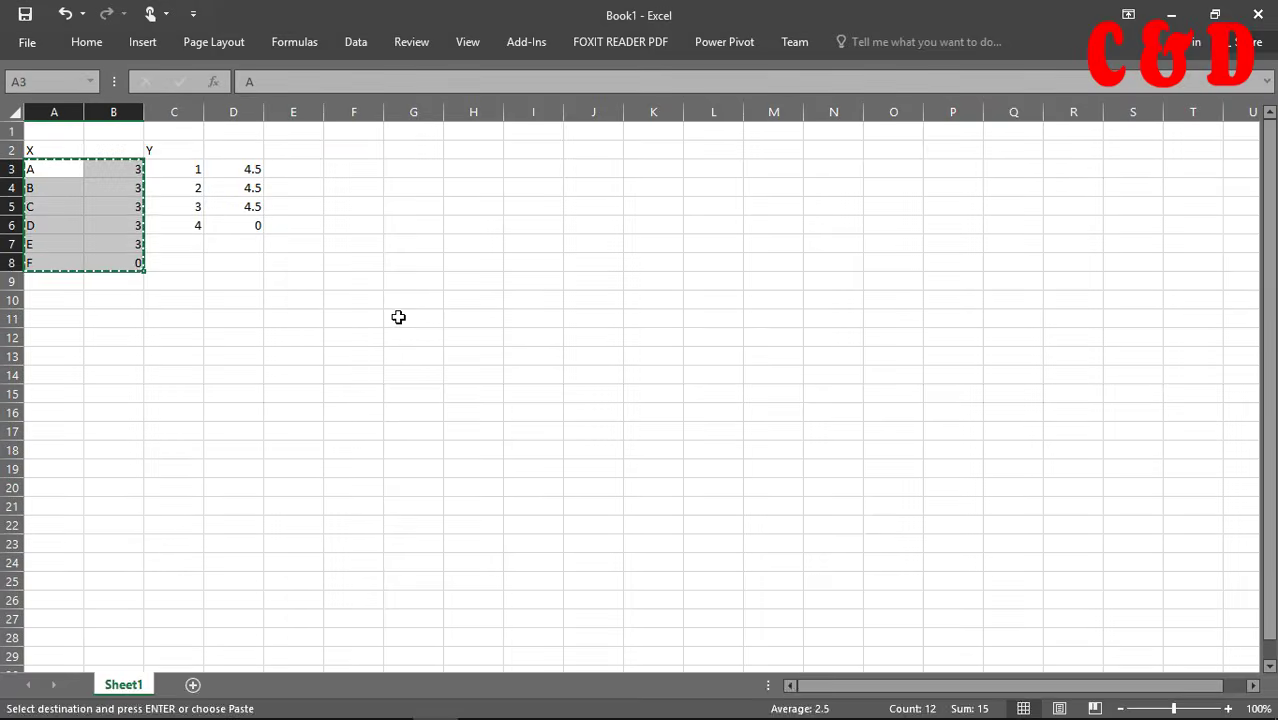
{"action": "left_click", "coordinate": [345, 704]}
{"action": "left_click_drag", "start_coordinate": [268, 408], "coordinate": [338, 506]}
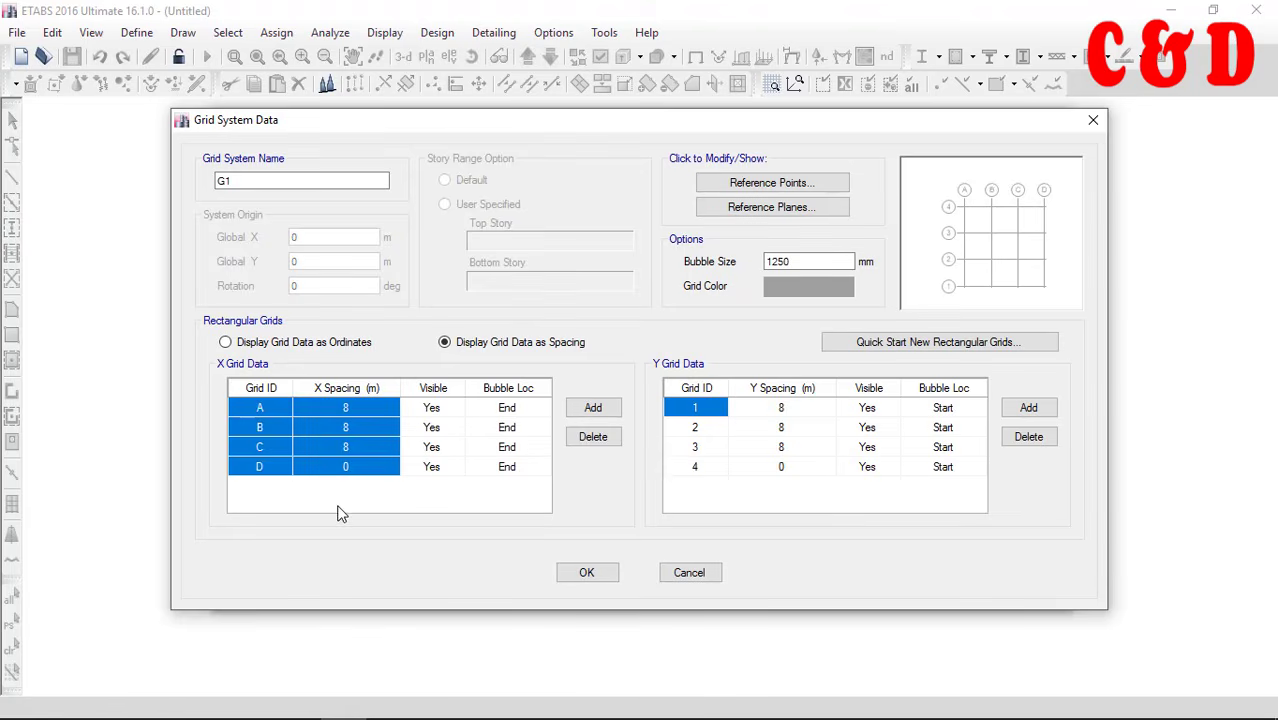
{"action": "key", "text": "ctrl+v"}
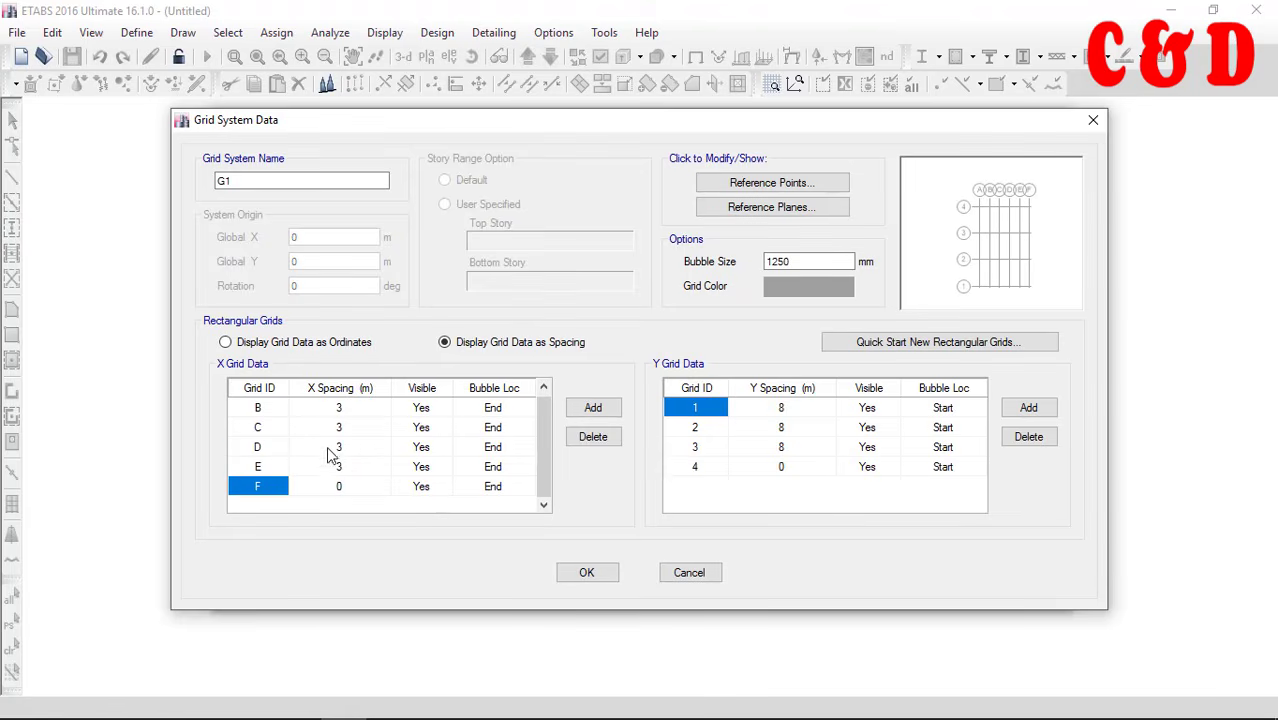
{"action": "scroll", "coordinate": [333, 447], "scroll_direction": "up", "scroll_amount": 1}
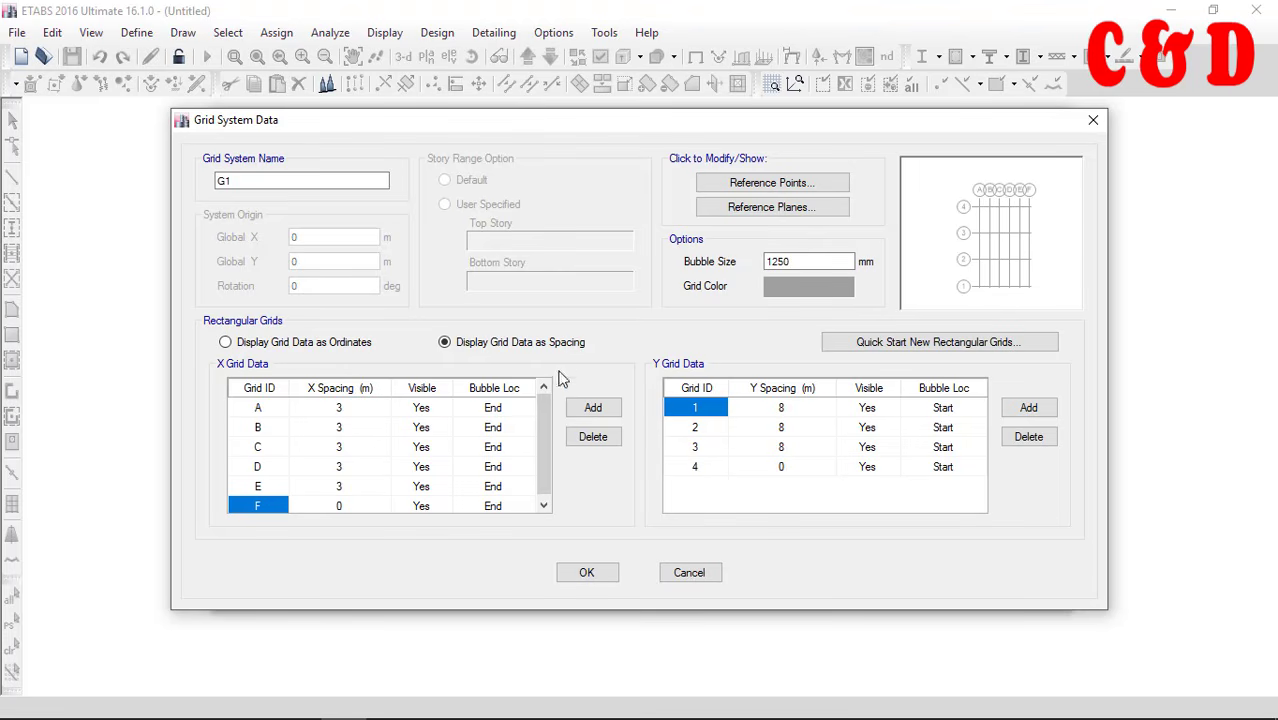
Copy the Y grid IDs and spacings C3:D6 from Excel and paste them over the Y grid data in ETABS
{"action": "left_click", "coordinate": [434, 700]}
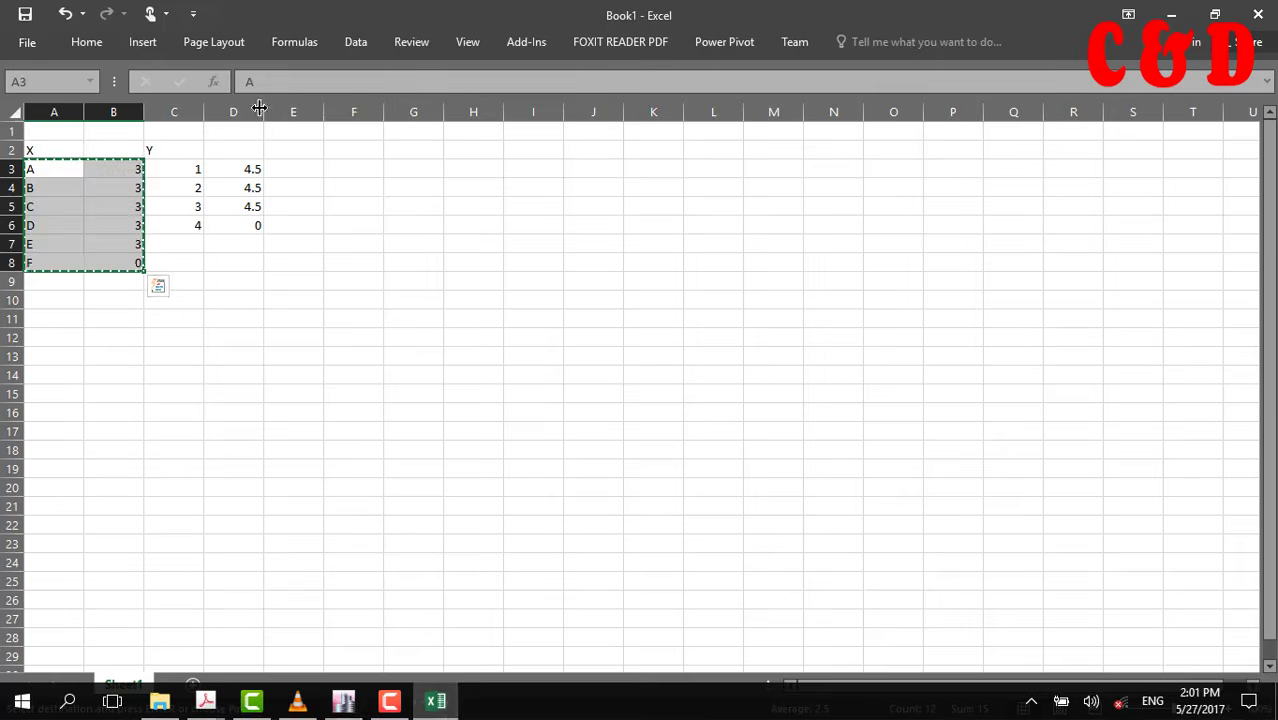
{"action": "left_click_drag", "start_coordinate": [233, 206], "coordinate": [233, 225]}
{"action": "left_click_drag", "start_coordinate": [185, 171], "coordinate": [217, 217]}
{"action": "key", "text": "ctrl+c"}
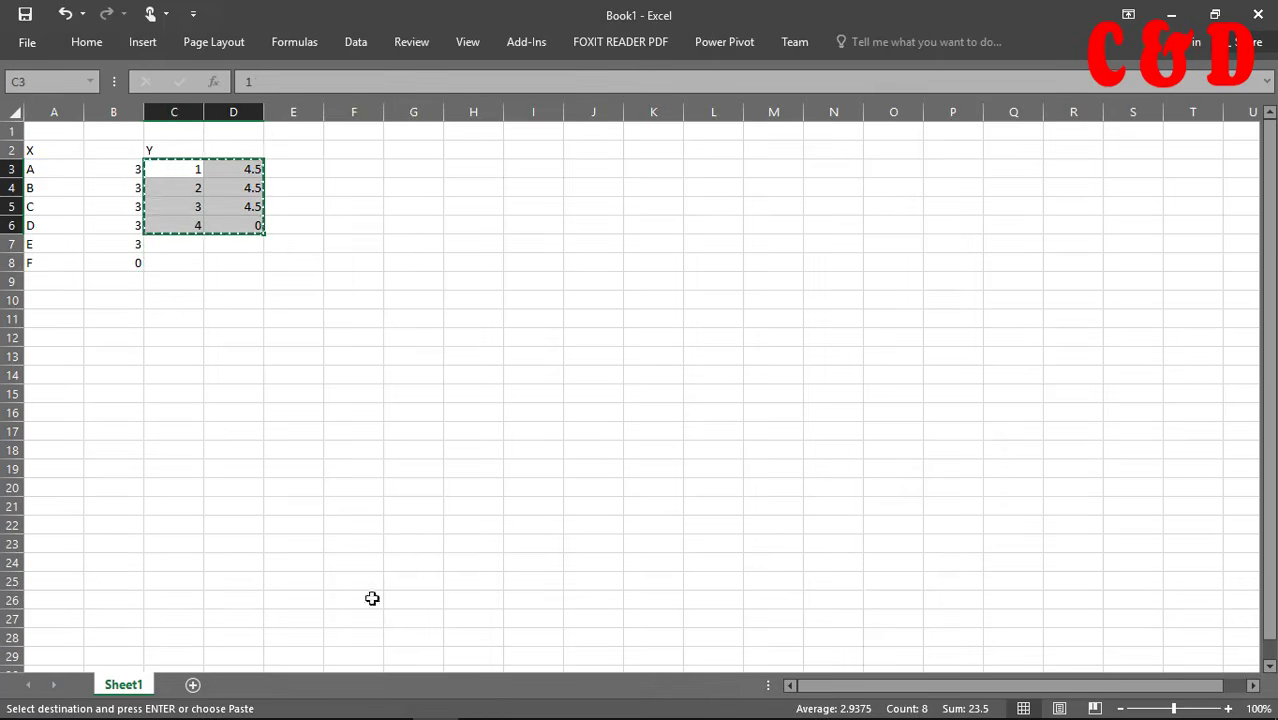
{"action": "left_click", "coordinate": [398, 700]}
{"action": "left_click_drag", "start_coordinate": [707, 418], "coordinate": [750, 465]}
{"action": "key", "text": "ctrl+v"}
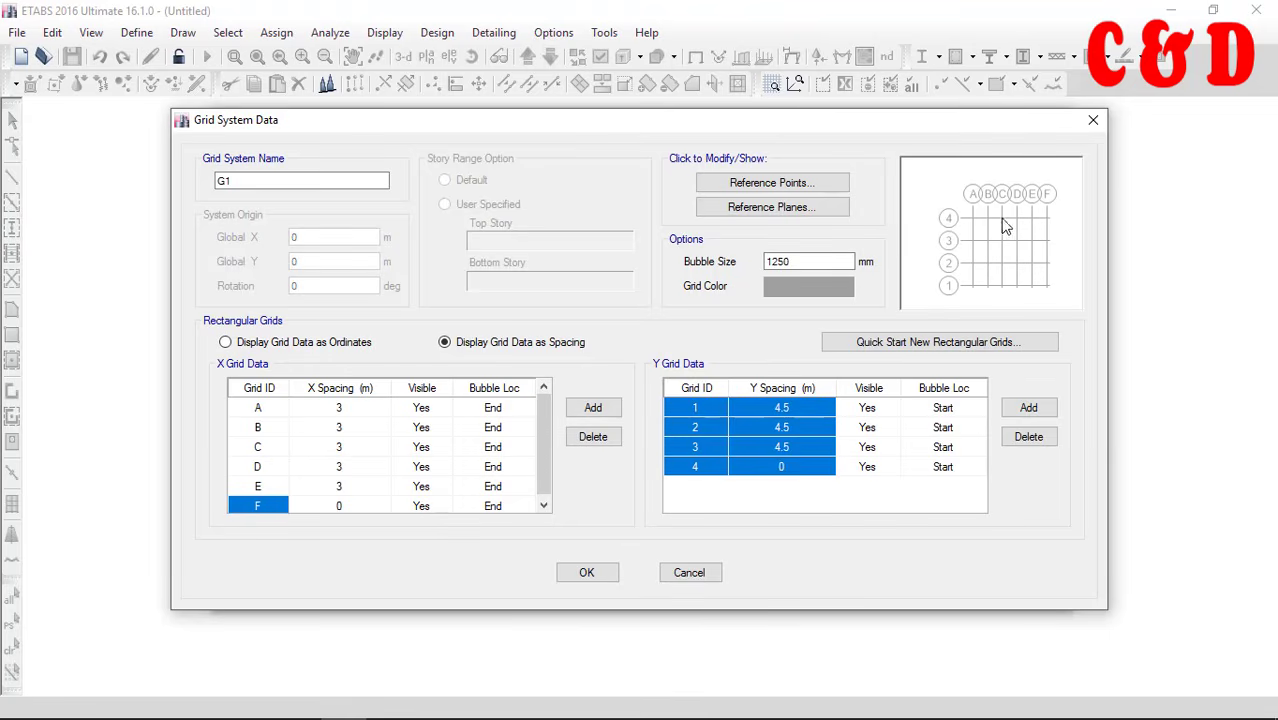
Set the grid bubble size to 900 mm
{"action": "double_click", "coordinate": [832, 260]}
{"action": "type", "text": "900"}
{"action": "key", "text": "Return"}
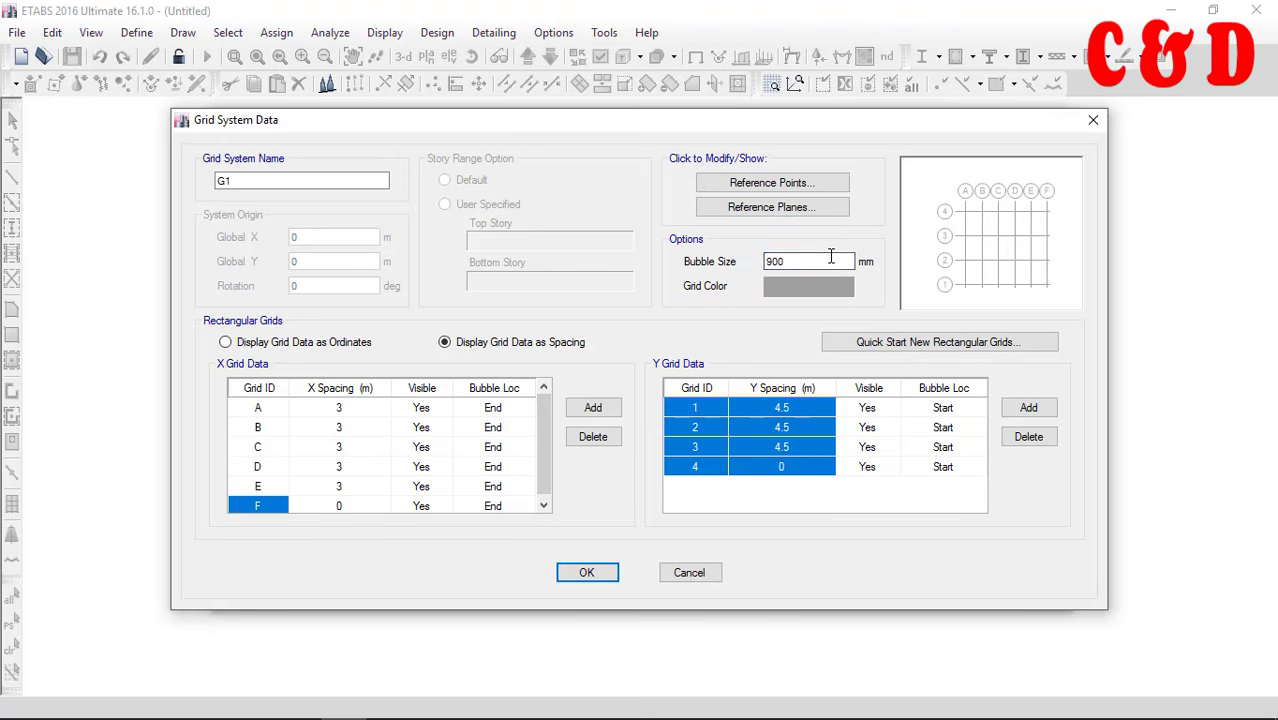
Set the grid bubble size to 750 mm and accept the grid system data
{"action": "double_click", "coordinate": [831, 256]}
{"action": "type", "text": "750"}
{"action": "key", "text": "Return"}
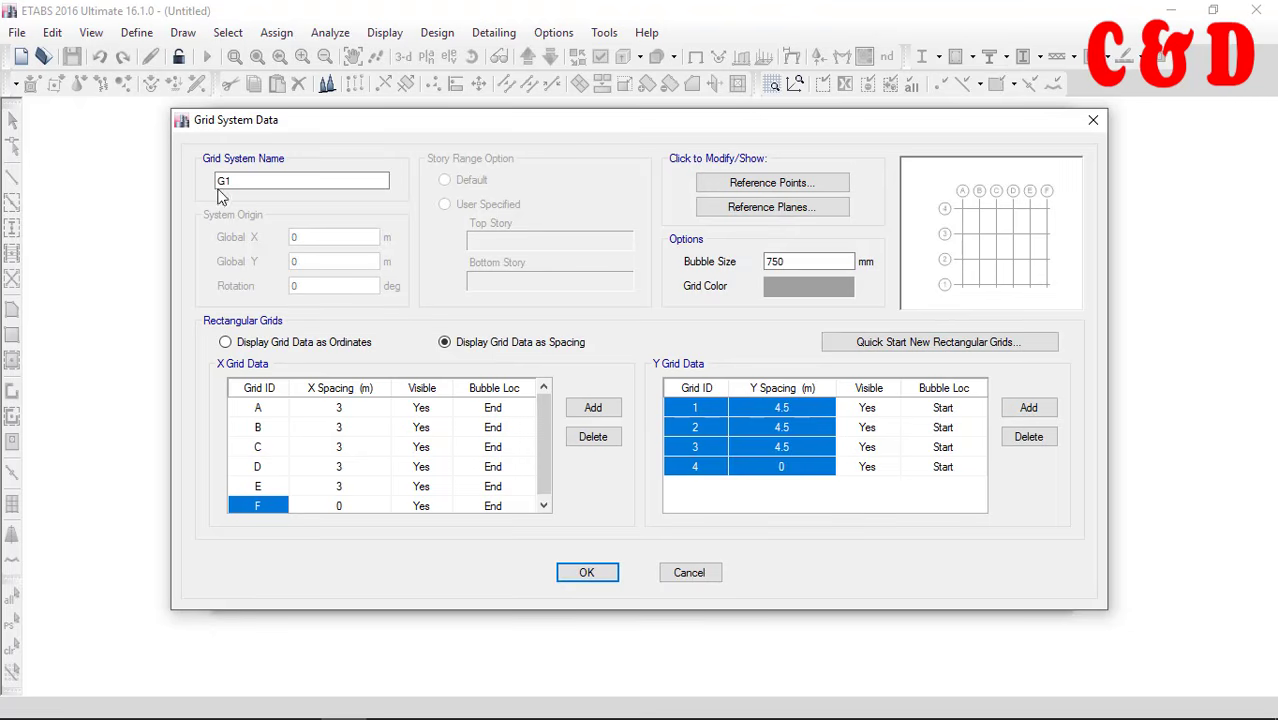
{"action": "left_click", "coordinate": [586, 584]}
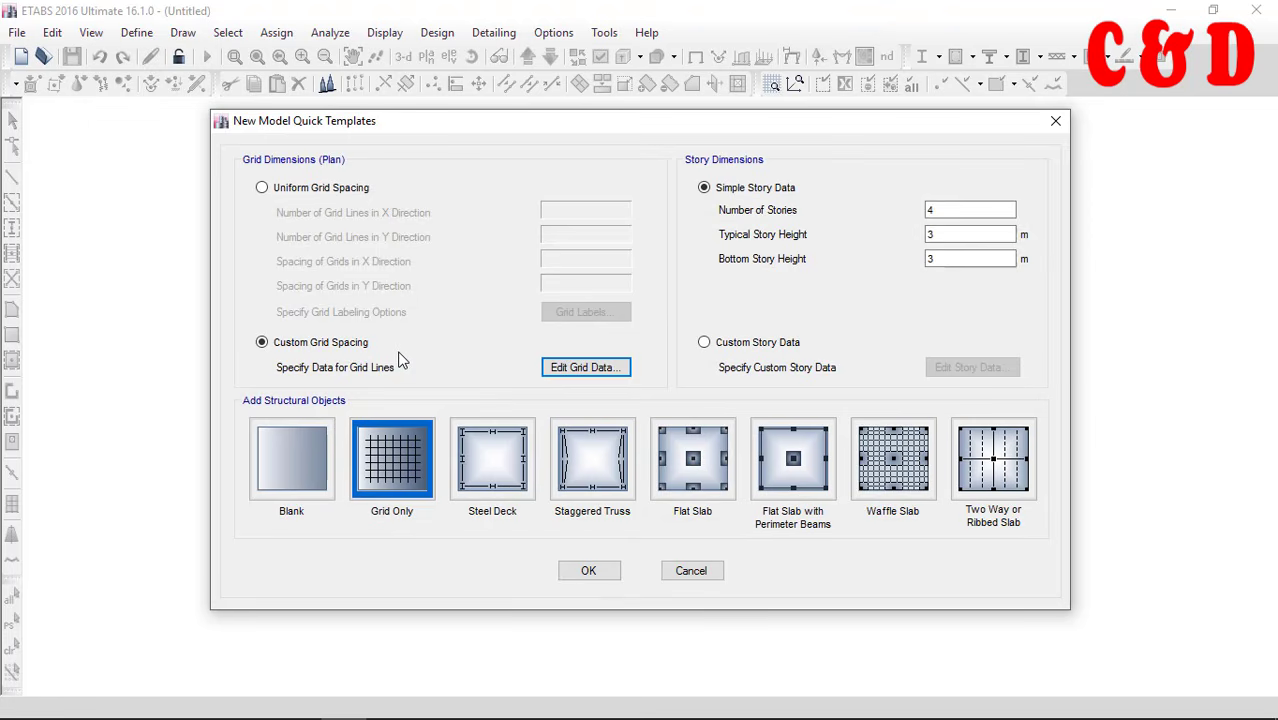
Switch the story dimensions to custom story data and open the story table for editing
{"action": "left_click", "coordinate": [704, 342]}
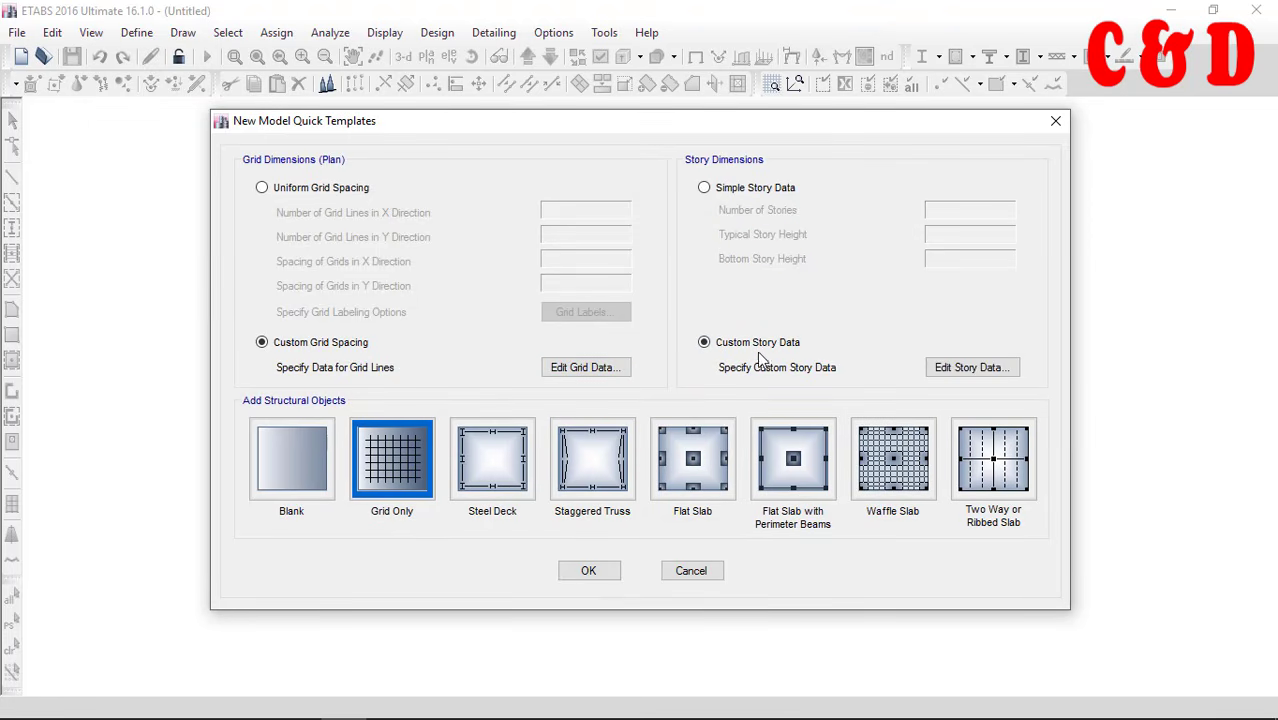
{"action": "left_click", "coordinate": [966, 368]}
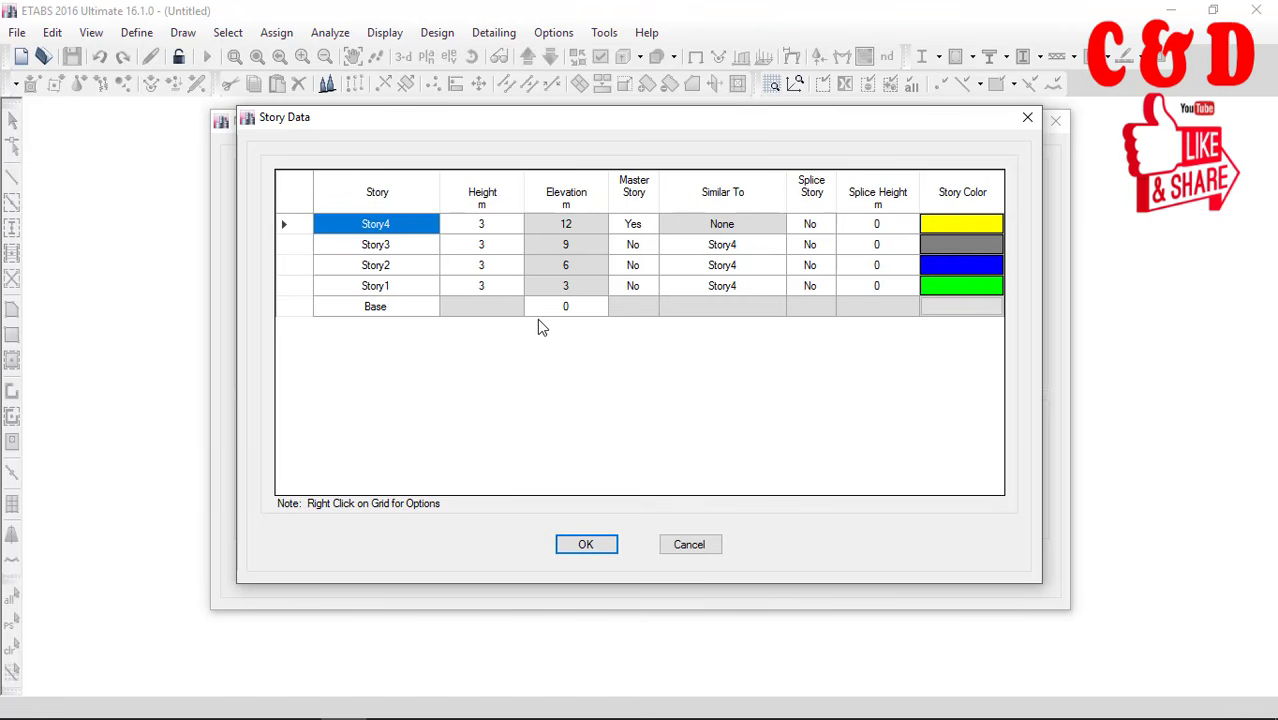
Examine the story names, the base level and the height of each story in the story table
{"action": "double_click", "coordinate": [390, 287]}
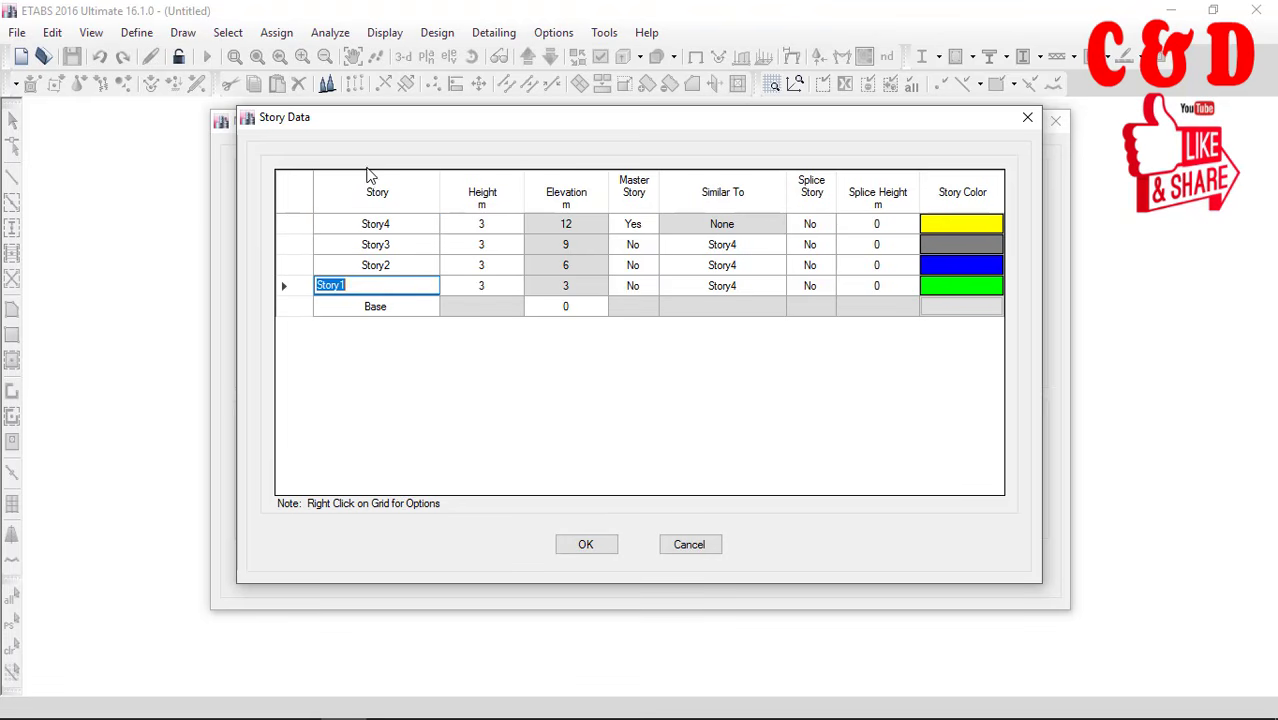
{"action": "double_click", "coordinate": [376, 263]}
{"action": "double_click", "coordinate": [376, 245]}
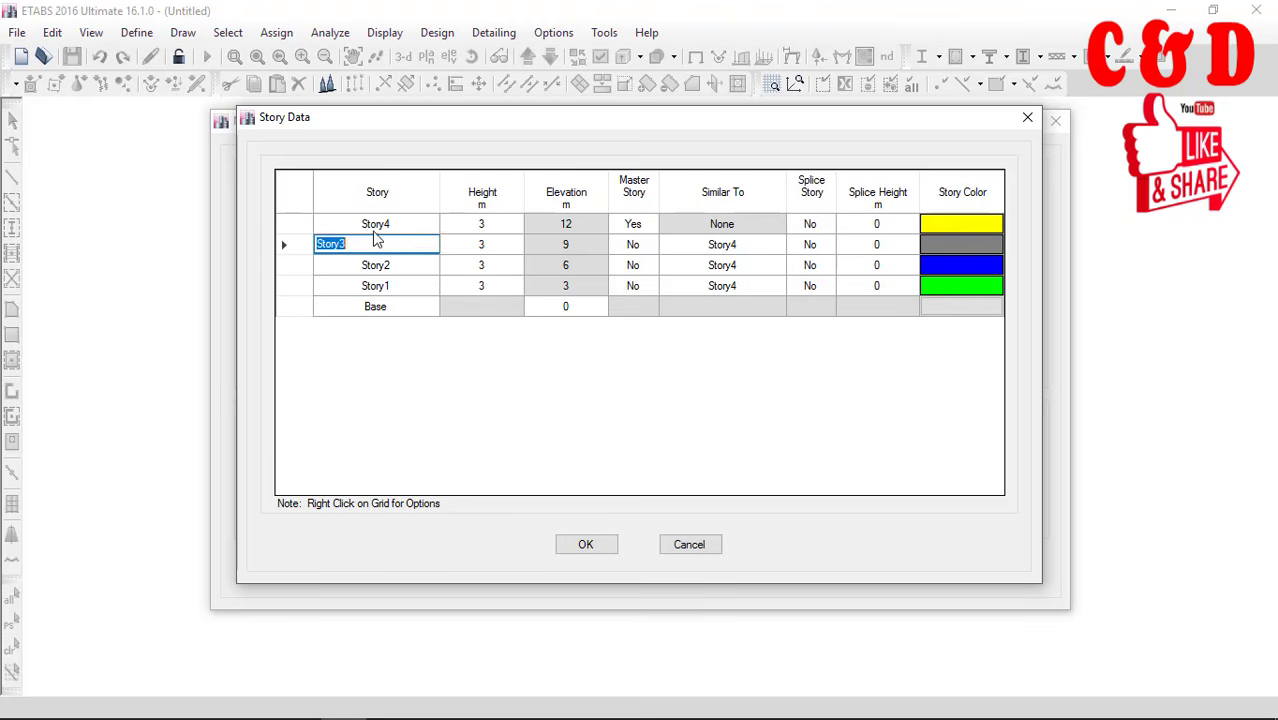
{"action": "double_click", "coordinate": [376, 224]}
{"action": "double_click", "coordinate": [383, 287]}
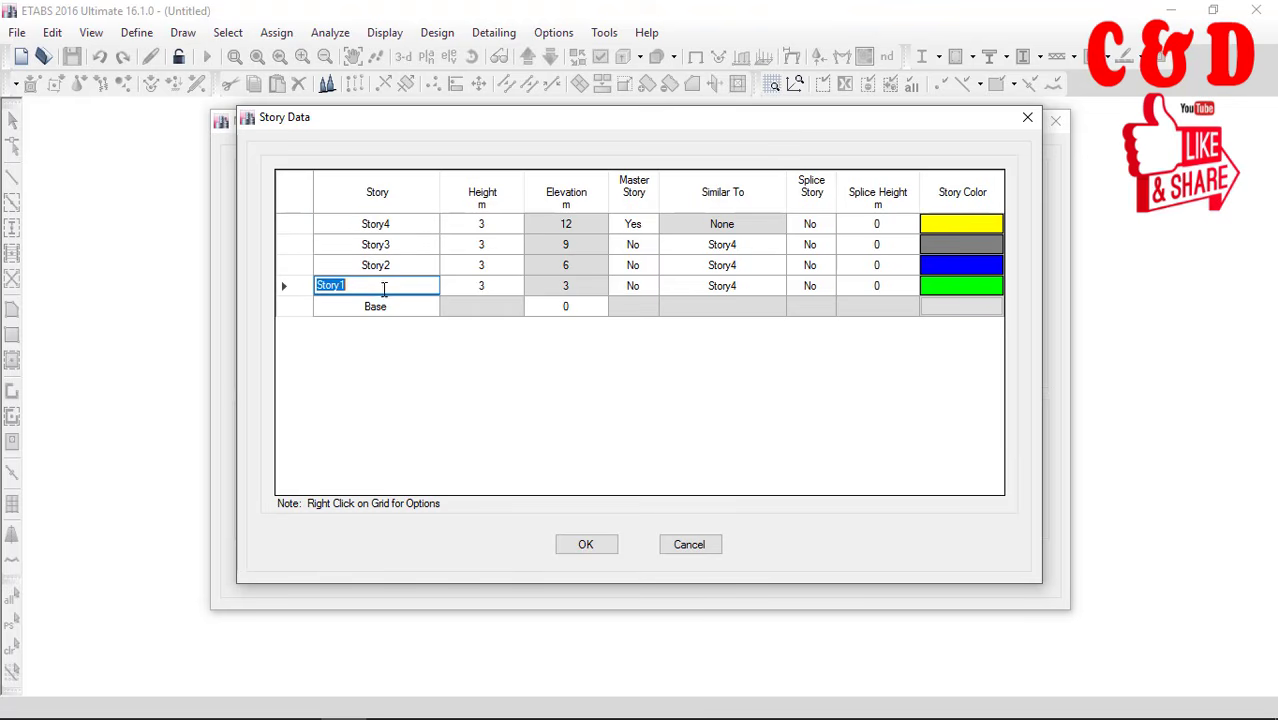
{"action": "double_click", "coordinate": [389, 307]}
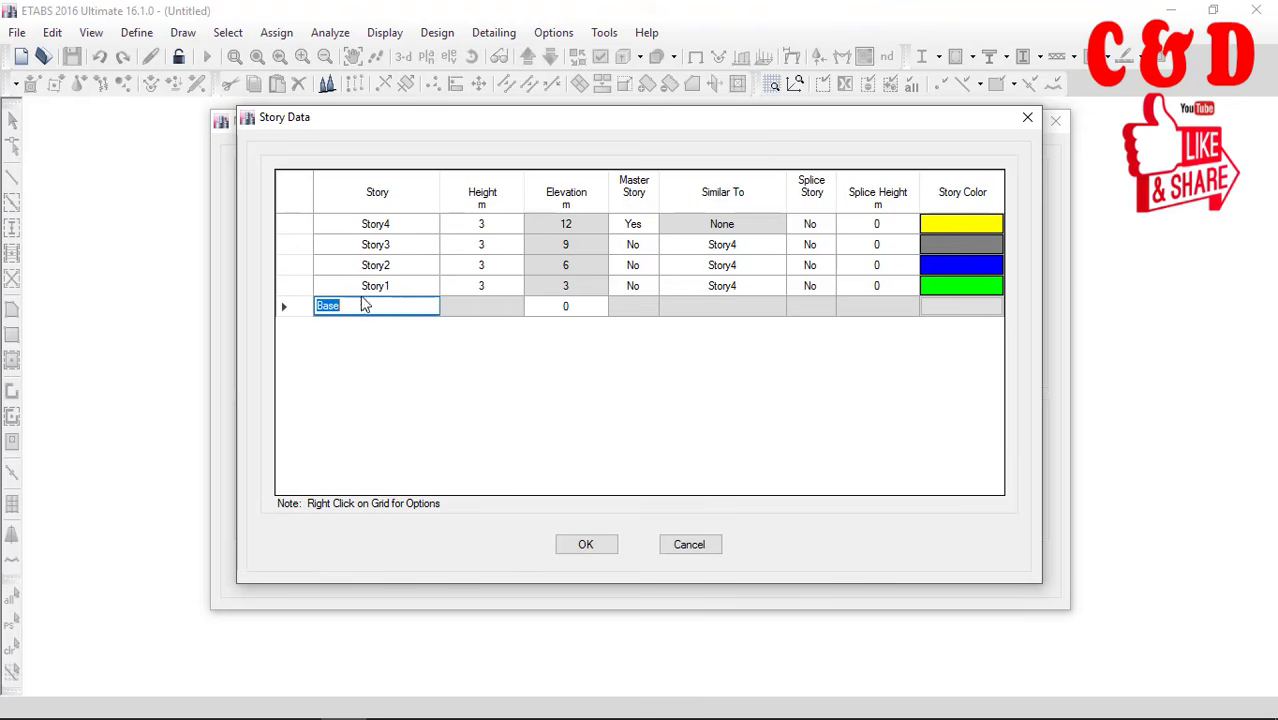
{"action": "double_click", "coordinate": [380, 290]}
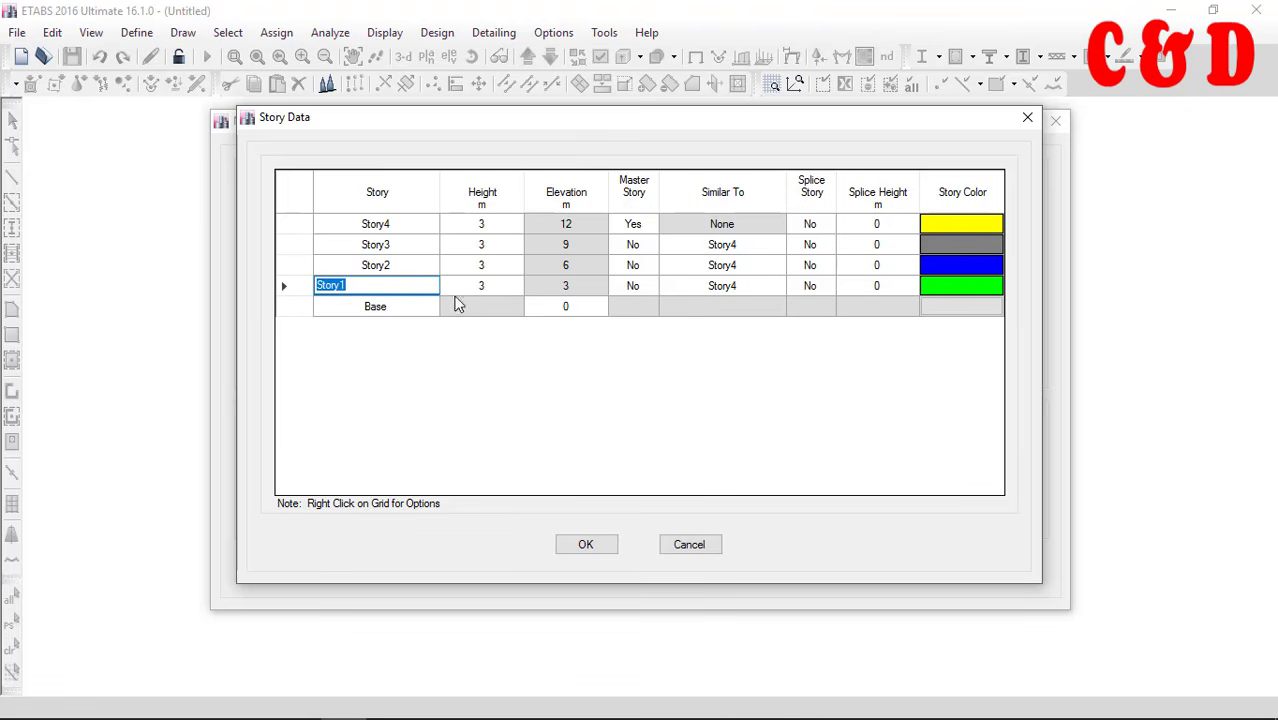
{"action": "left_click", "coordinate": [486, 287]}
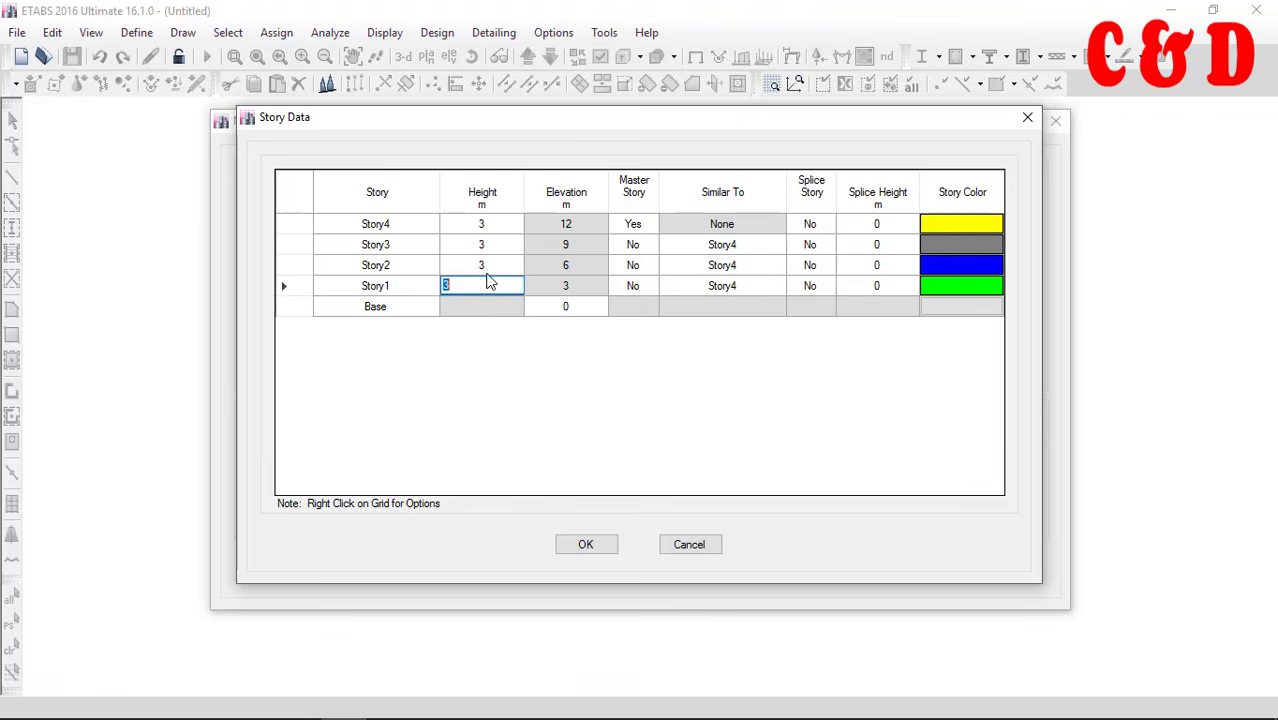
{"action": "left_click", "coordinate": [487, 266]}
{"action": "left_click", "coordinate": [487, 245]}
{"action": "left_click", "coordinate": [486, 225]}
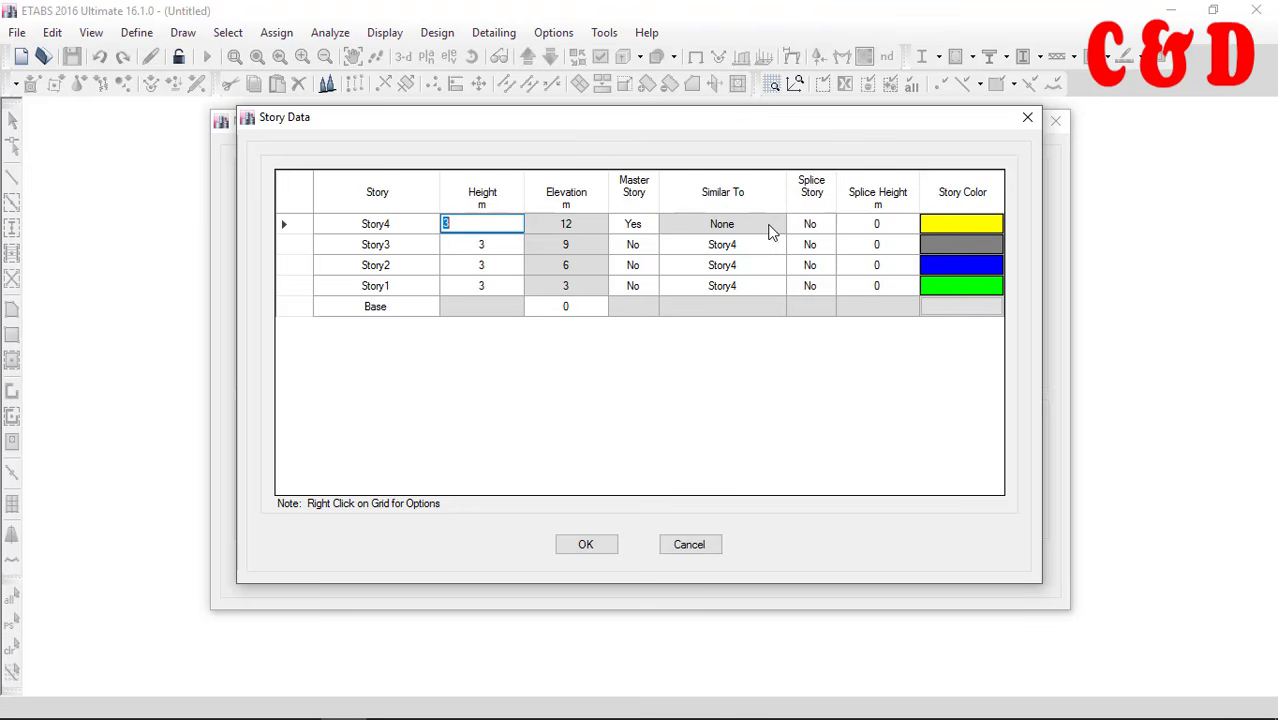
Try to change the master story setting of Story4 to No
{"action": "left_click", "coordinate": [650, 228]}
{"action": "left_click", "coordinate": [650, 226]}
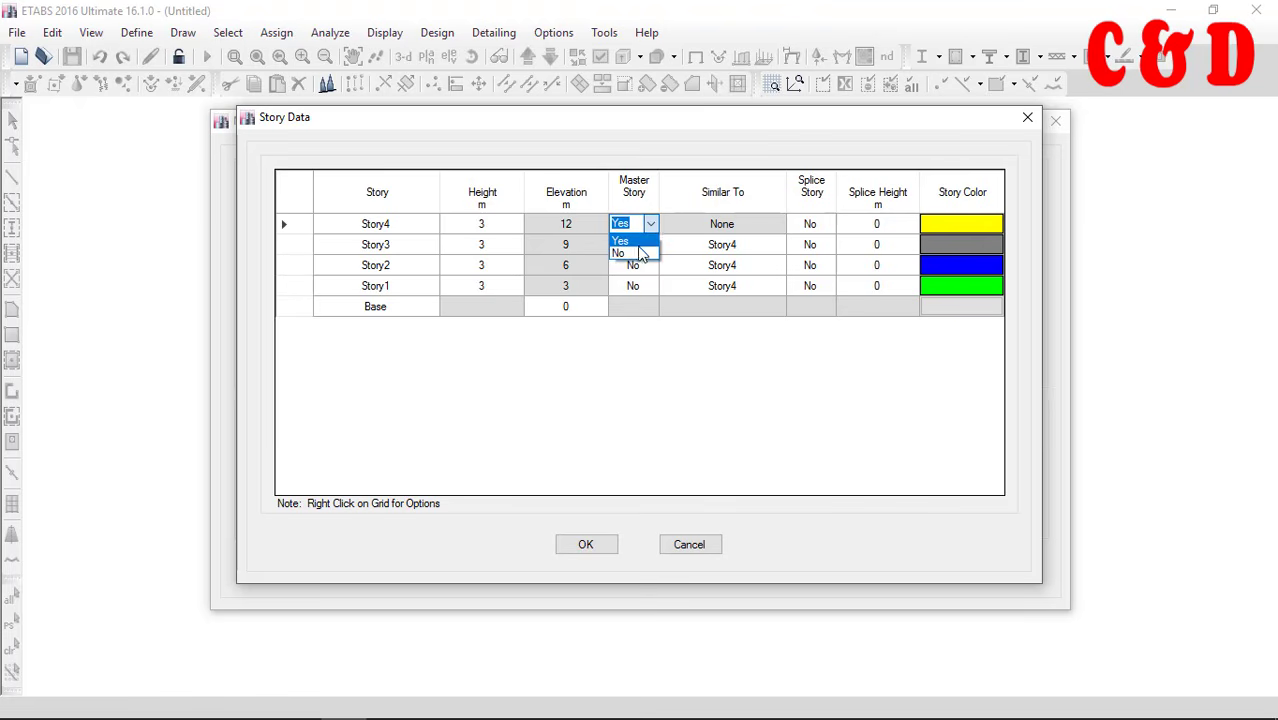
{"action": "left_click", "coordinate": [638, 253]}
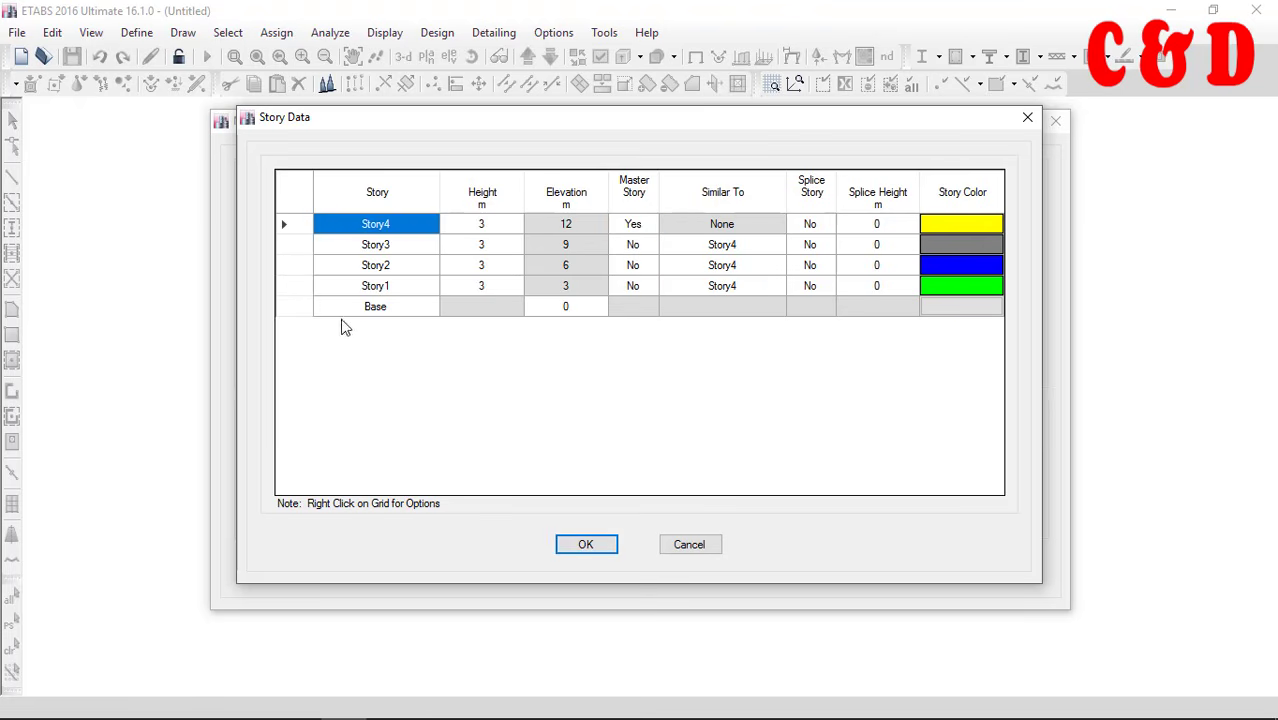
Go through the name entries of Story1 to Story4 and the base level once more
{"action": "left_click", "coordinate": [393, 286]}
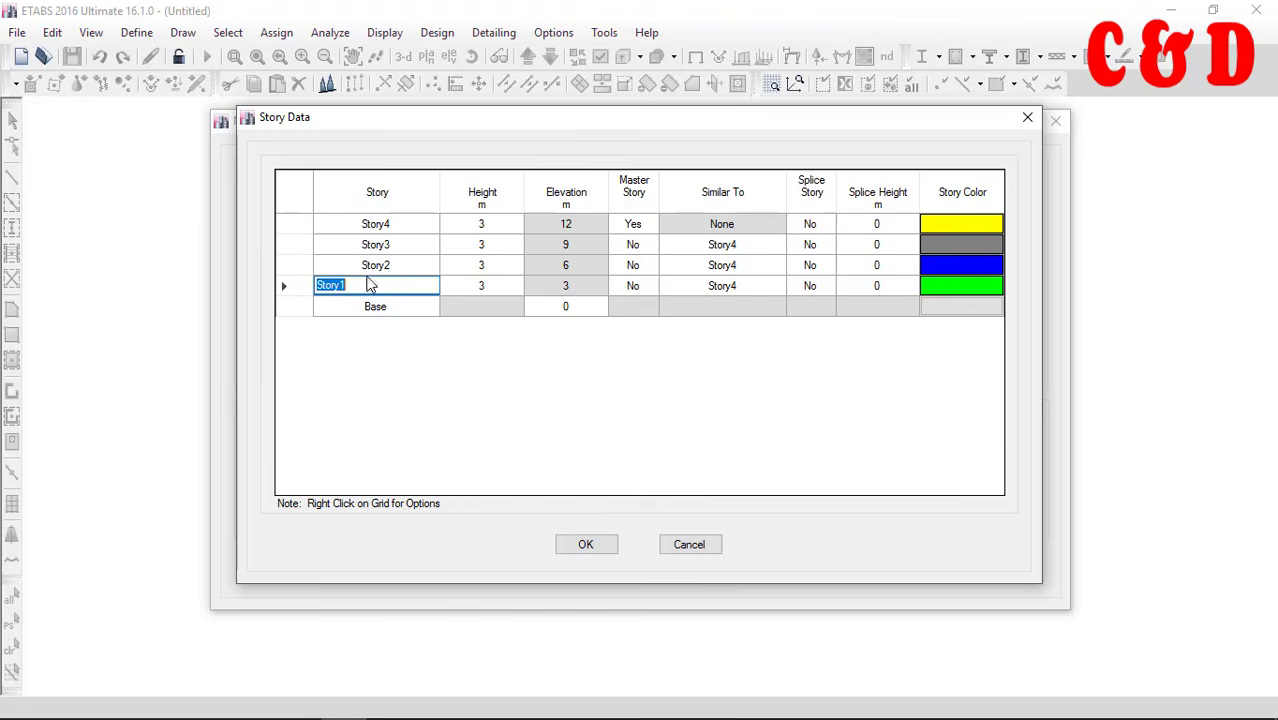
{"action": "left_click", "coordinate": [377, 268]}
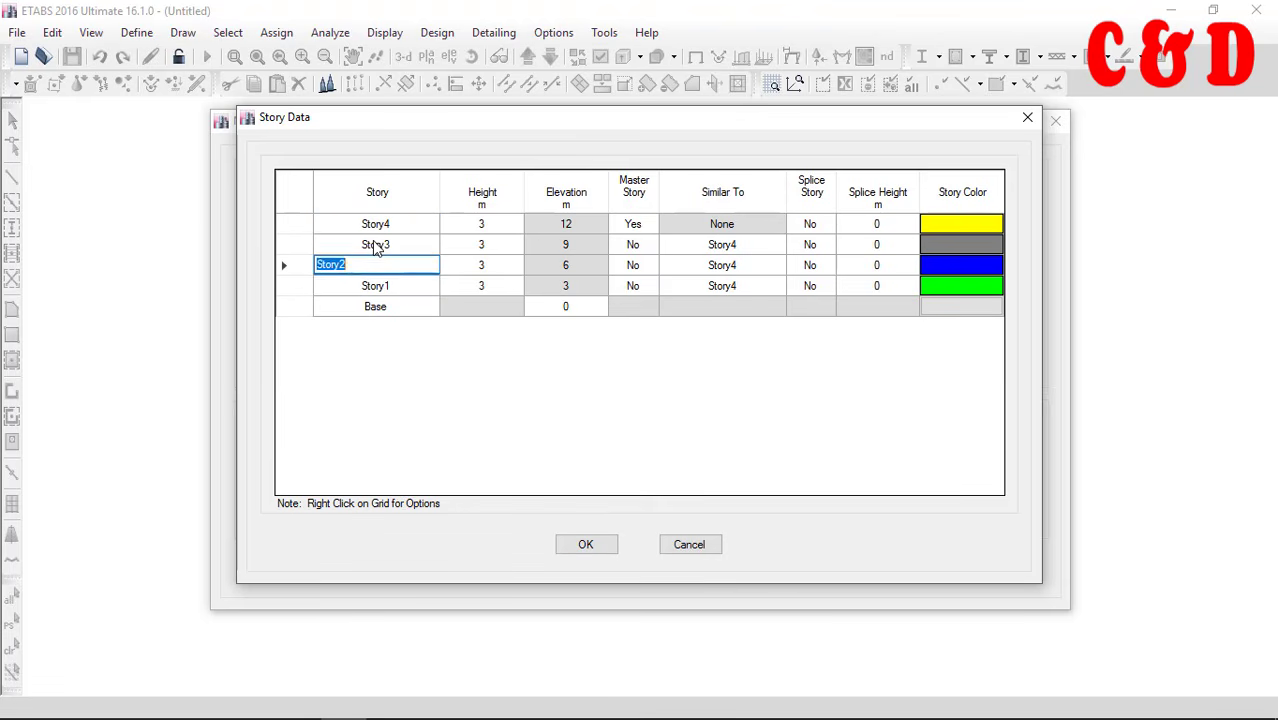
{"action": "left_click", "coordinate": [376, 248]}
{"action": "left_click", "coordinate": [377, 227]}
{"action": "left_click", "coordinate": [385, 288]}
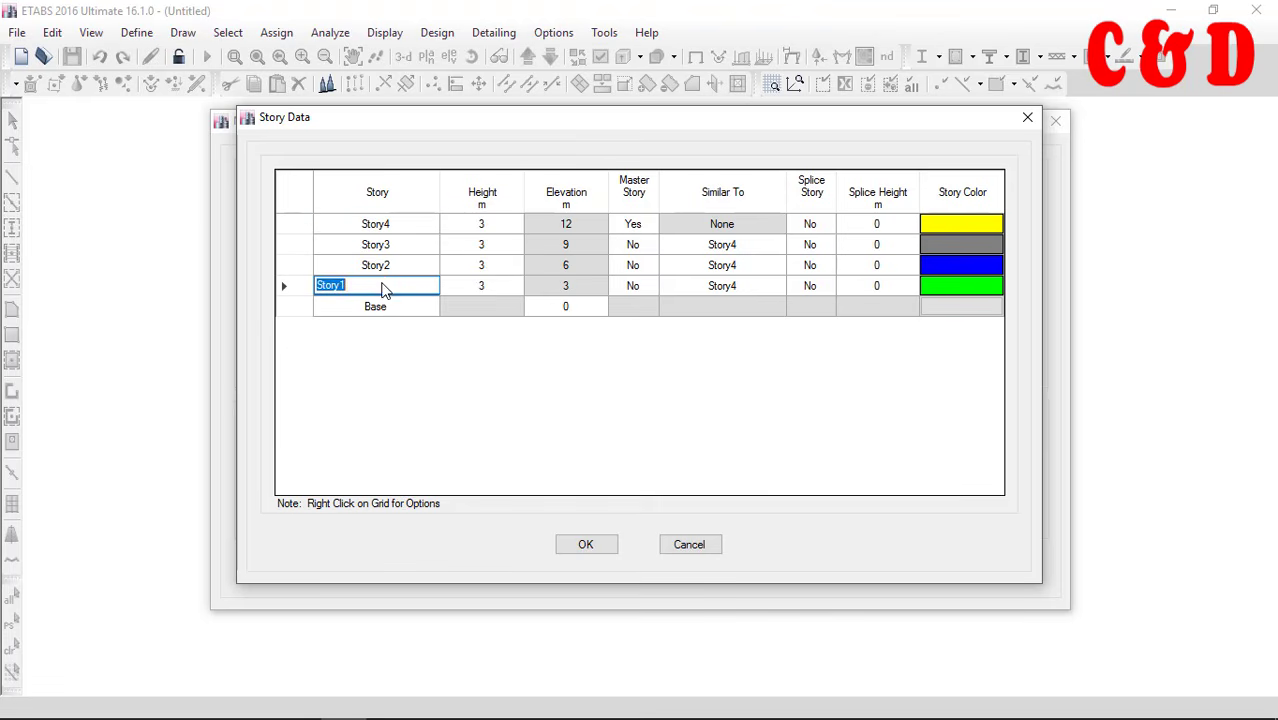
{"action": "left_click", "coordinate": [388, 307]}
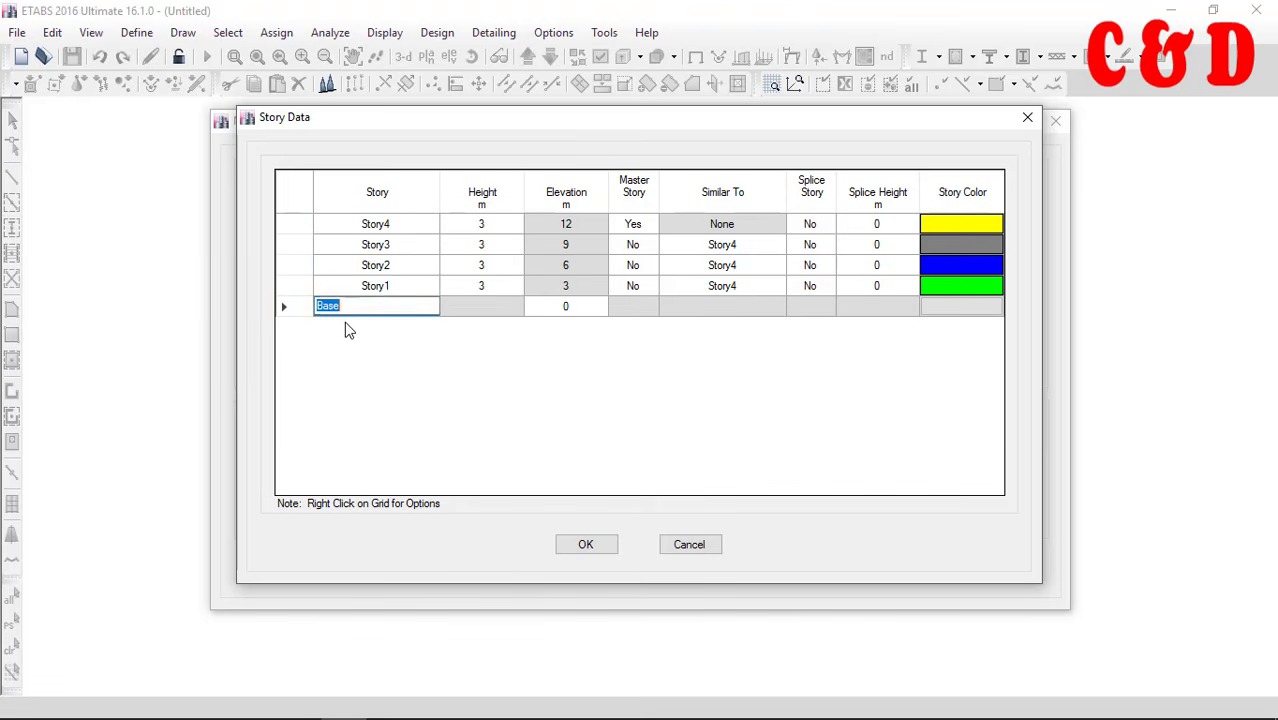
{"action": "left_click", "coordinate": [380, 289]}
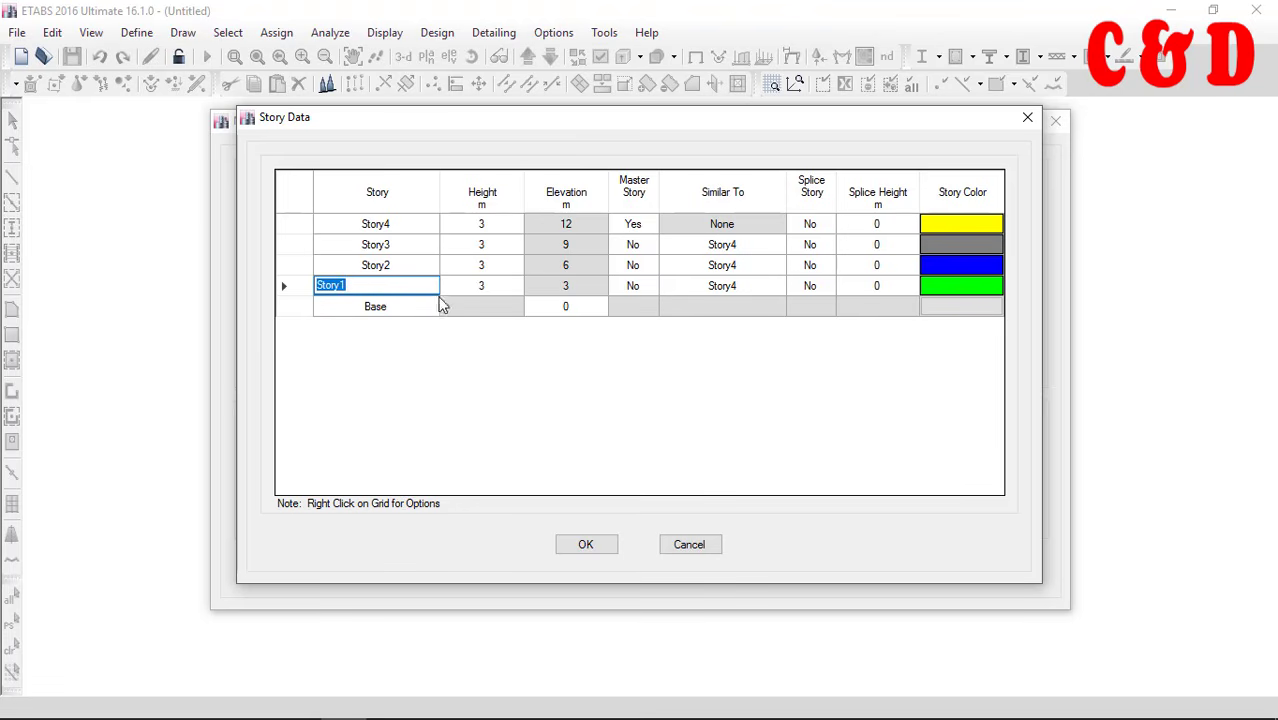
Go through the height entries of Story1 to Story4 in the story table
{"action": "left_click", "coordinate": [484, 288]}
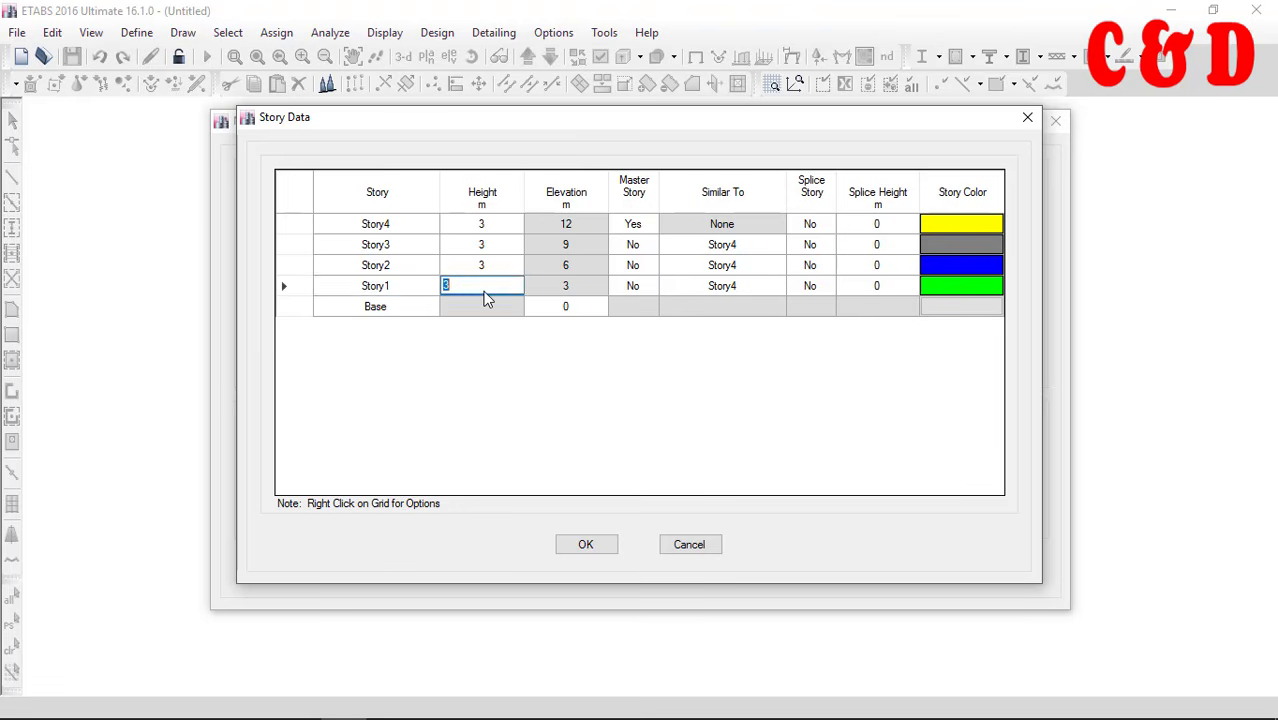
{"action": "left_click", "coordinate": [488, 265]}
{"action": "left_click", "coordinate": [485, 244]}
{"action": "left_click", "coordinate": [486, 224]}
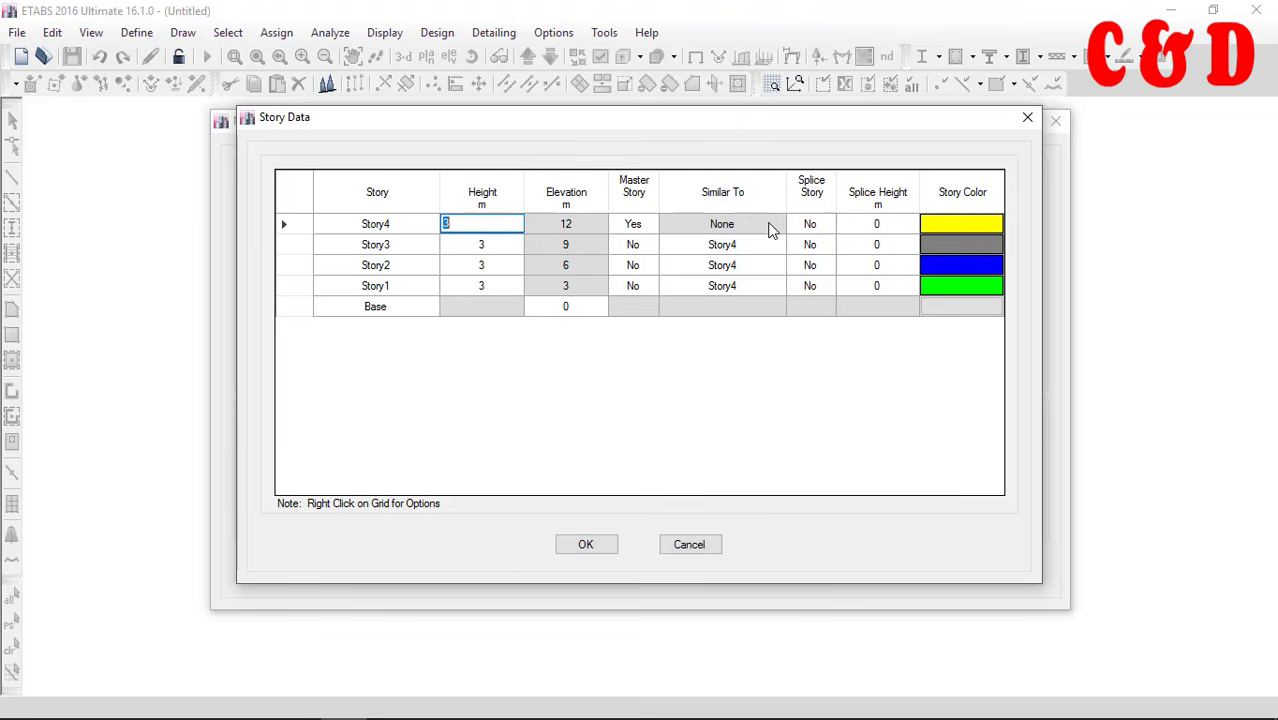
Set the master story option of Story4 to No
{"action": "left_click", "coordinate": [649, 224]}
{"action": "left_click", "coordinate": [650, 225]}
{"action": "left_click", "coordinate": [649, 241]}
Try out Story3 as the master story by setting its master story option to Yes
{"action": "left_click", "coordinate": [649, 243]}
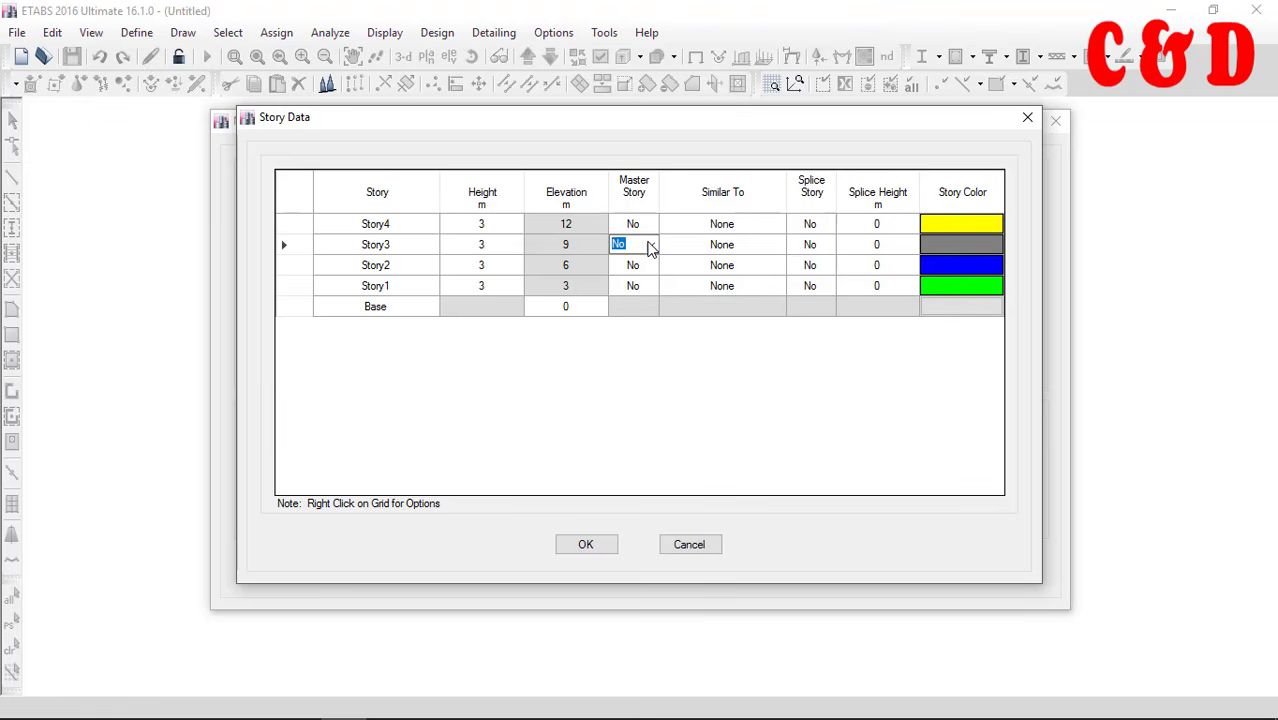
{"action": "left_click", "coordinate": [650, 245]}
{"action": "left_click", "coordinate": [633, 263]}
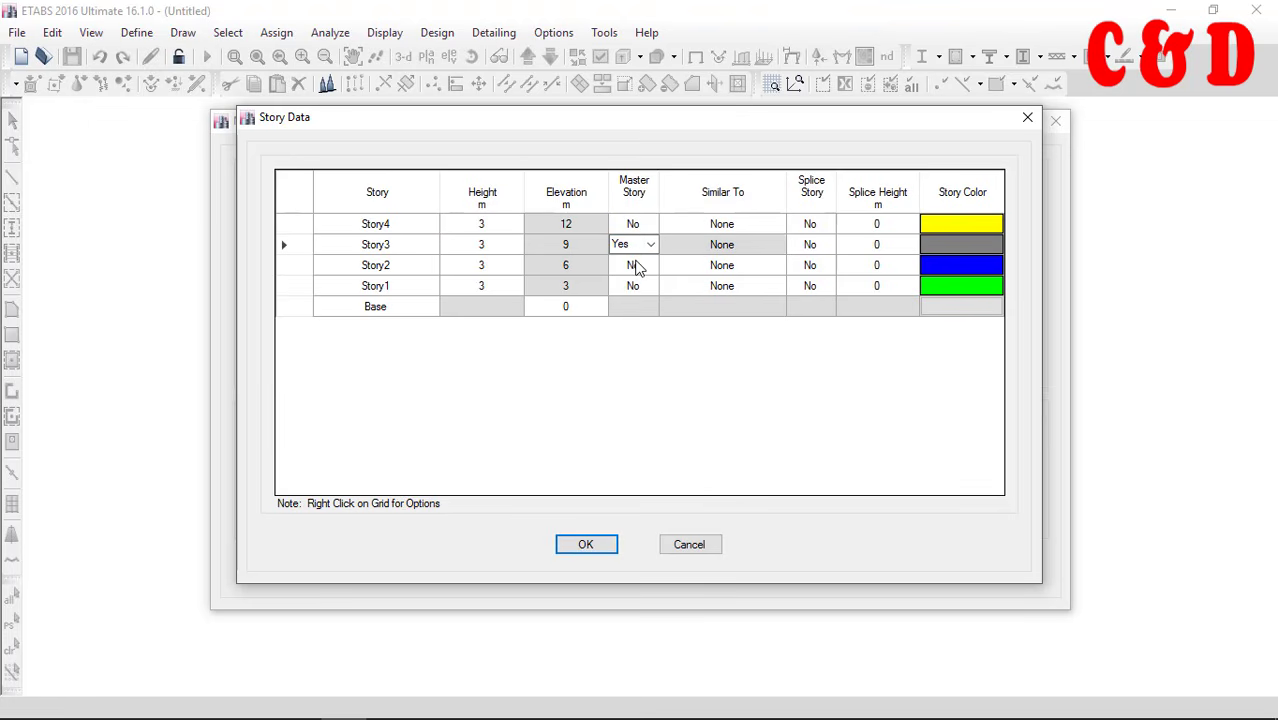
{"action": "left_click", "coordinate": [796, 246]}
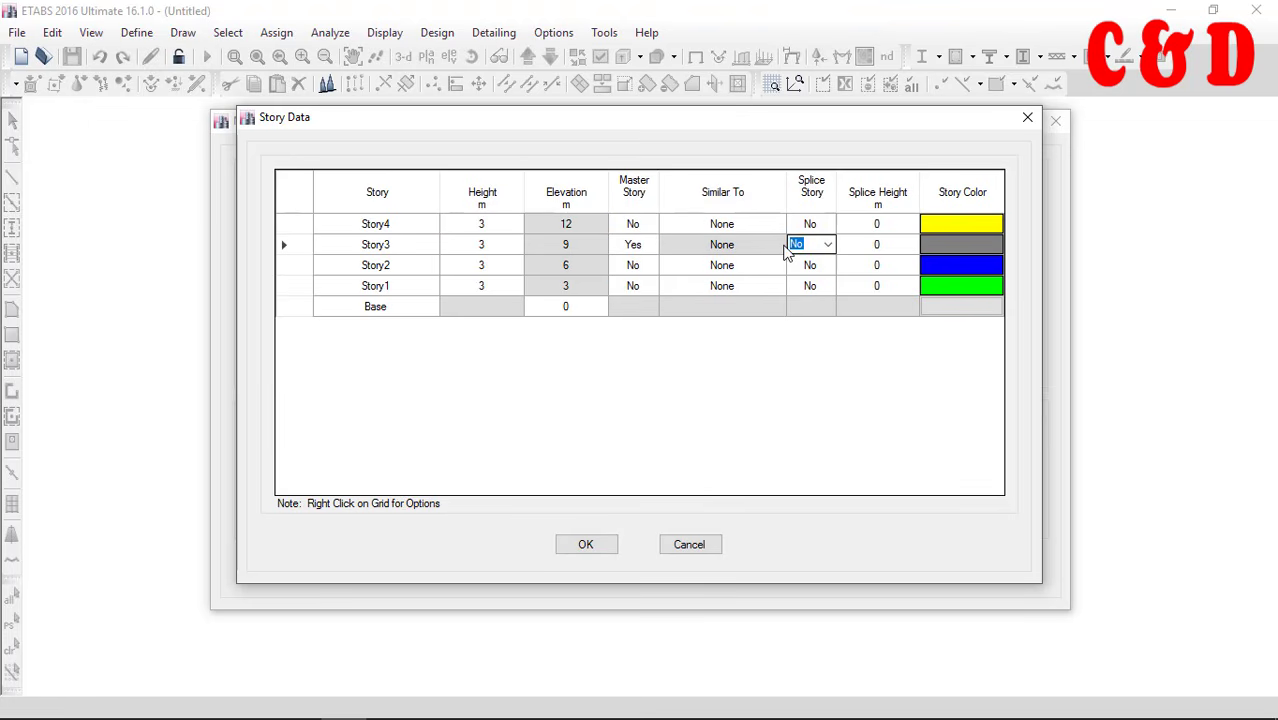
{"action": "left_click", "coordinate": [651, 248]}
{"action": "left_click", "coordinate": [650, 245]}
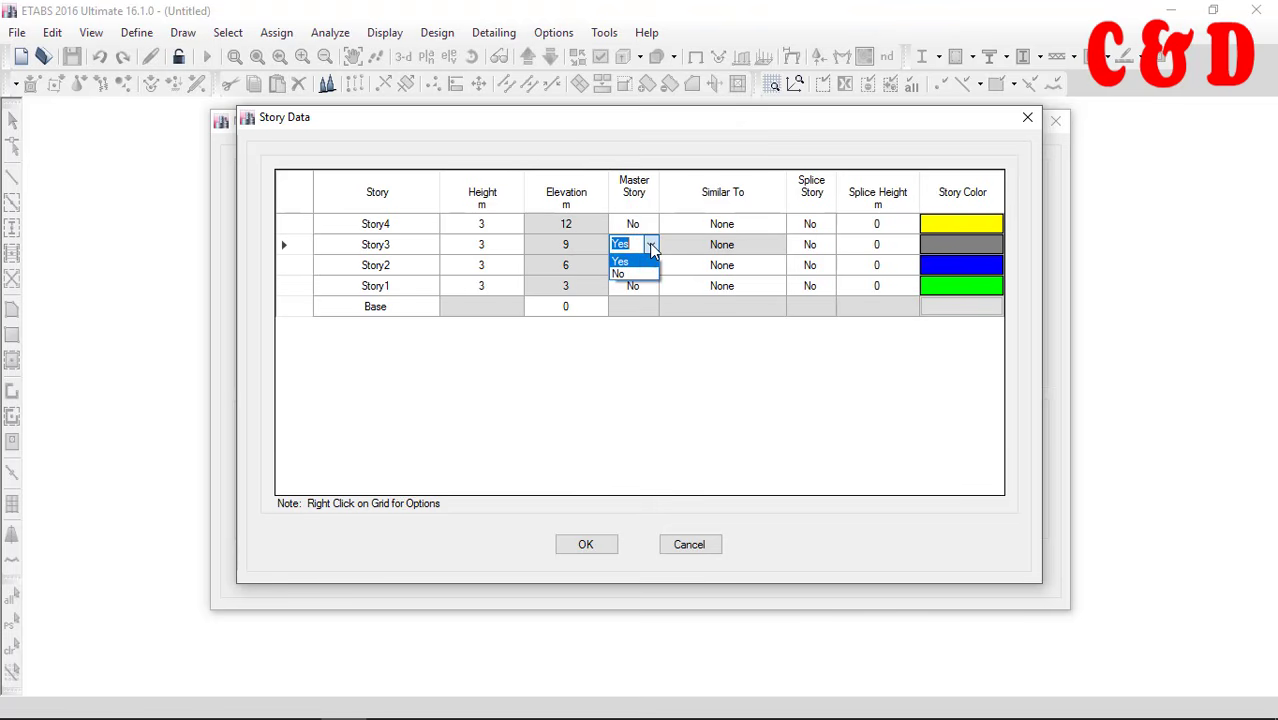
{"action": "left_click", "coordinate": [640, 257]}
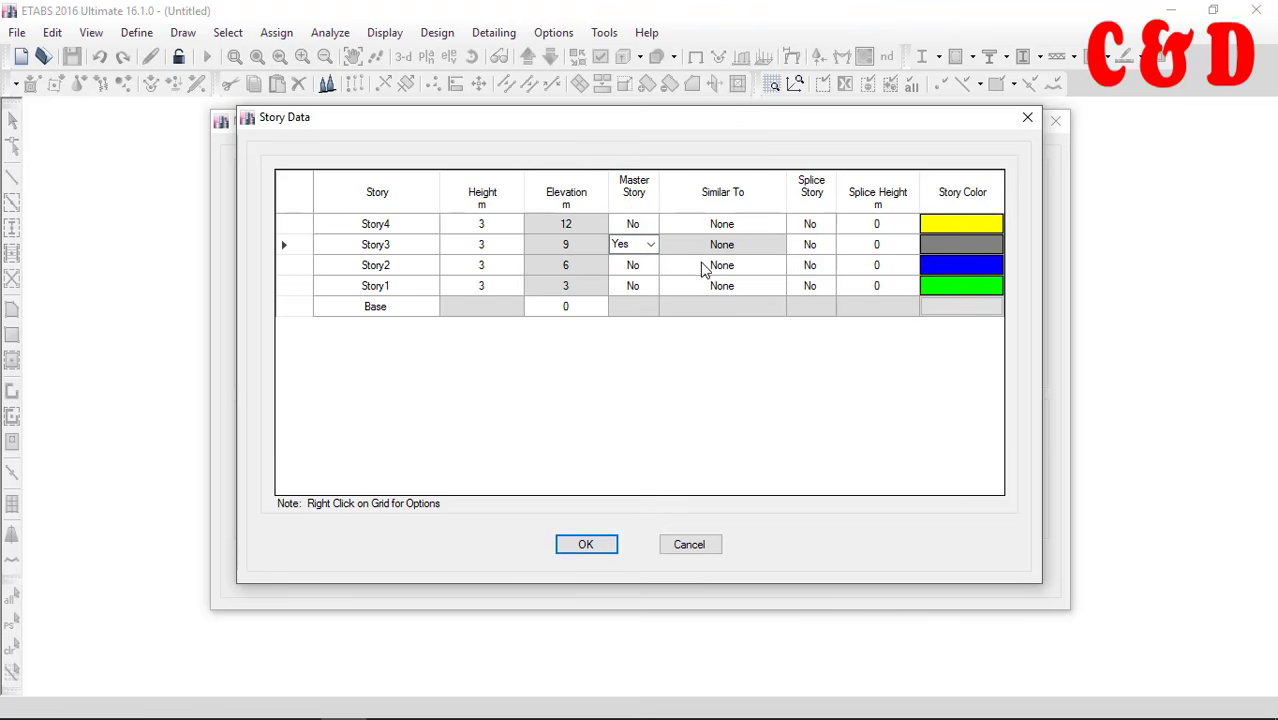
Return the master story option of Story3 to No
{"action": "left_click", "coordinate": [648, 266]}
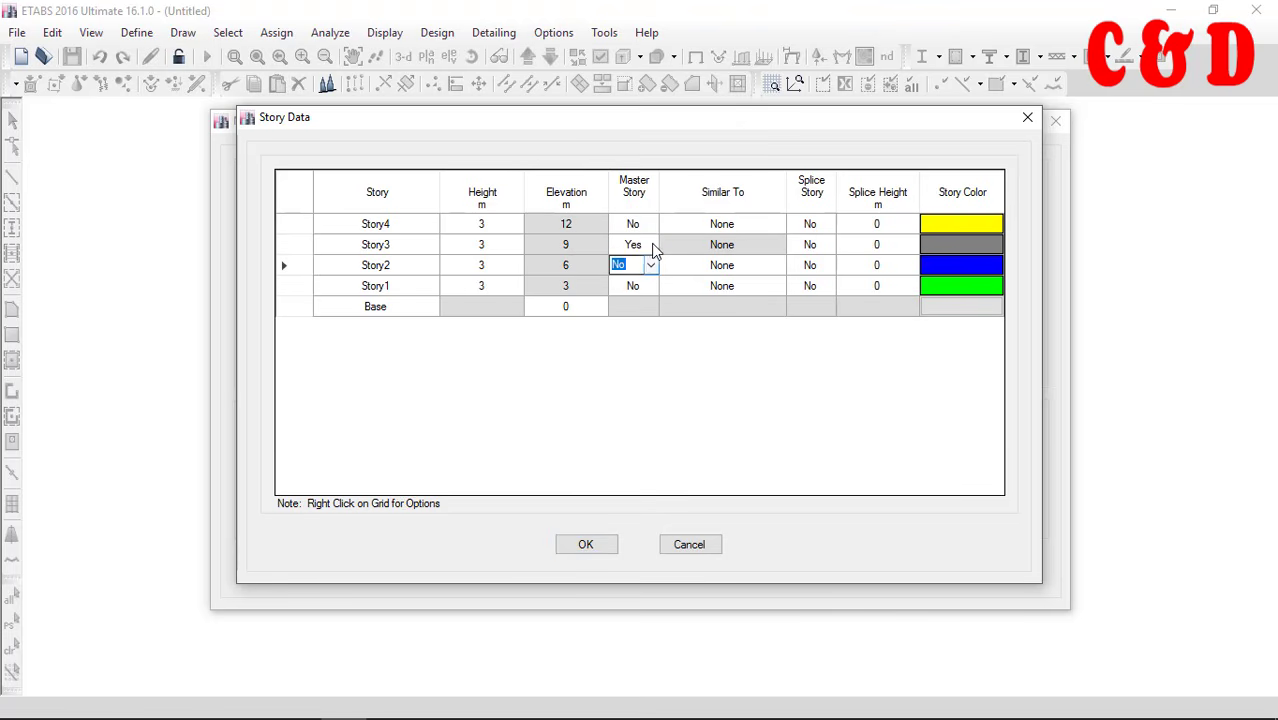
{"action": "left_click", "coordinate": [651, 248]}
{"action": "left_click", "coordinate": [650, 246]}
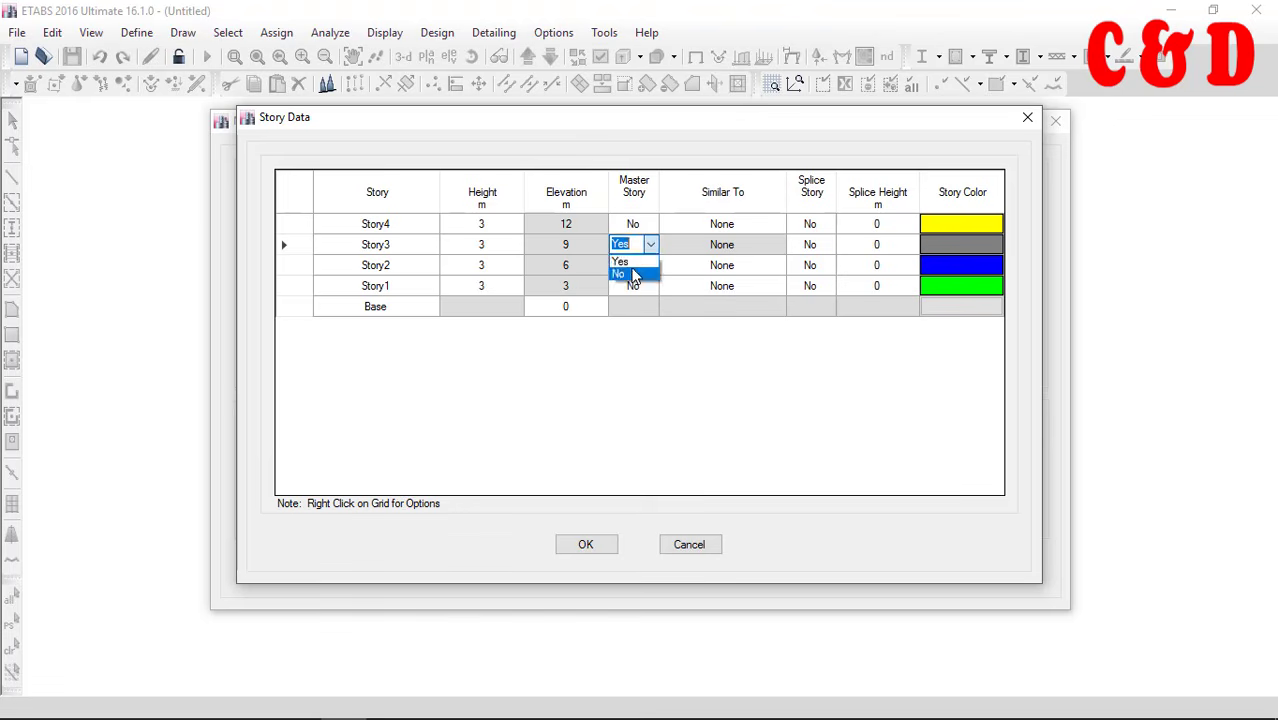
{"action": "left_click", "coordinate": [632, 272]}
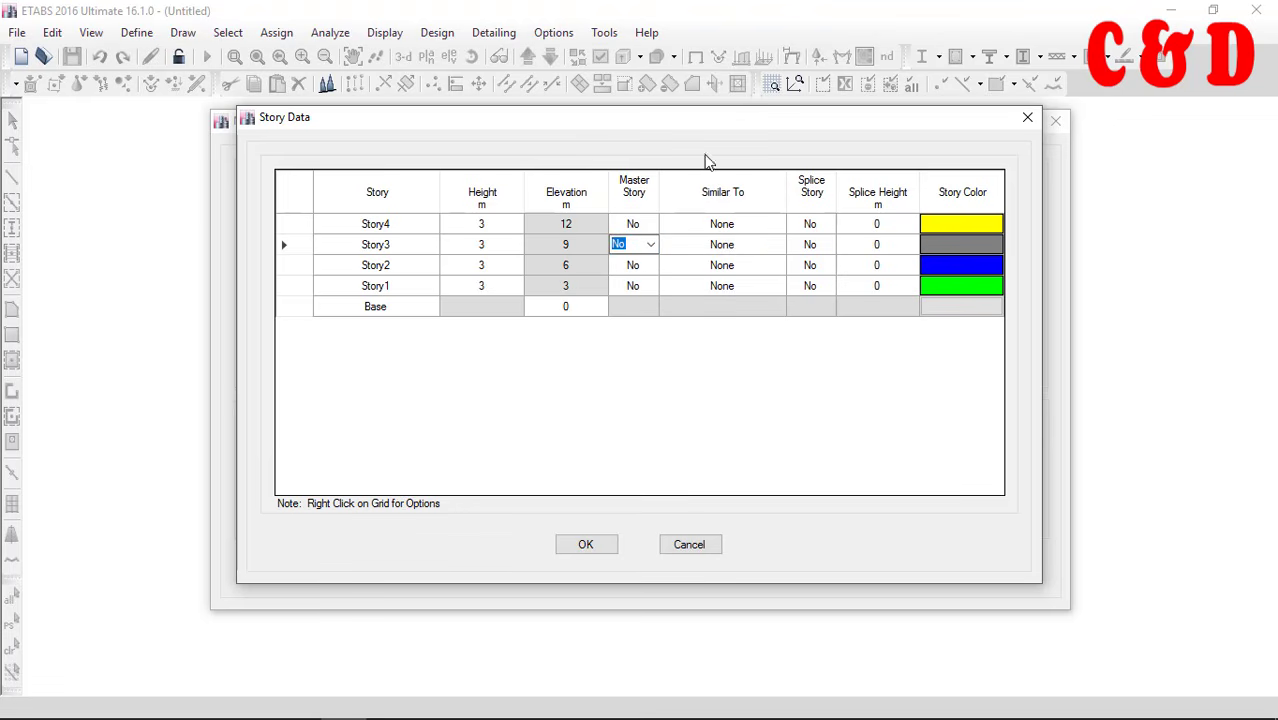
Check which Similar To choices Story3, Story2 and Story1 offer while no master story is defined
{"action": "left_click", "coordinate": [733, 248]}
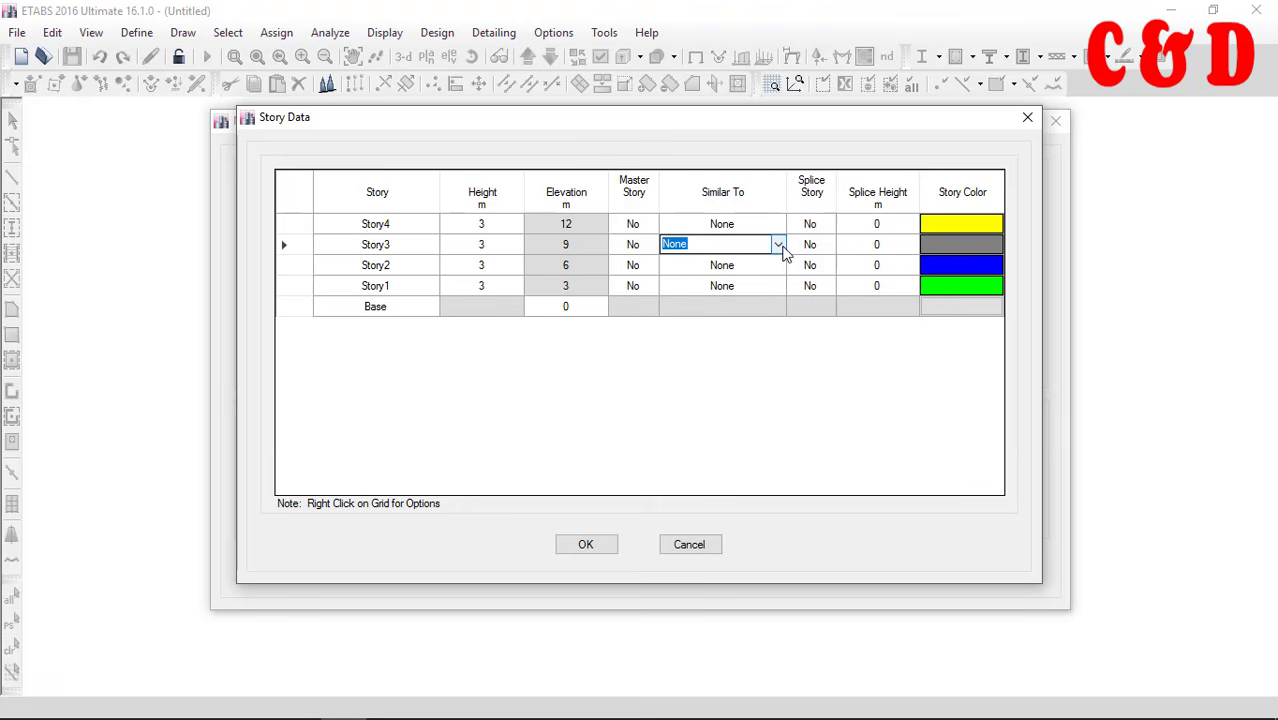
{"action": "left_click", "coordinate": [779, 267]}
{"action": "left_click", "coordinate": [779, 266]}
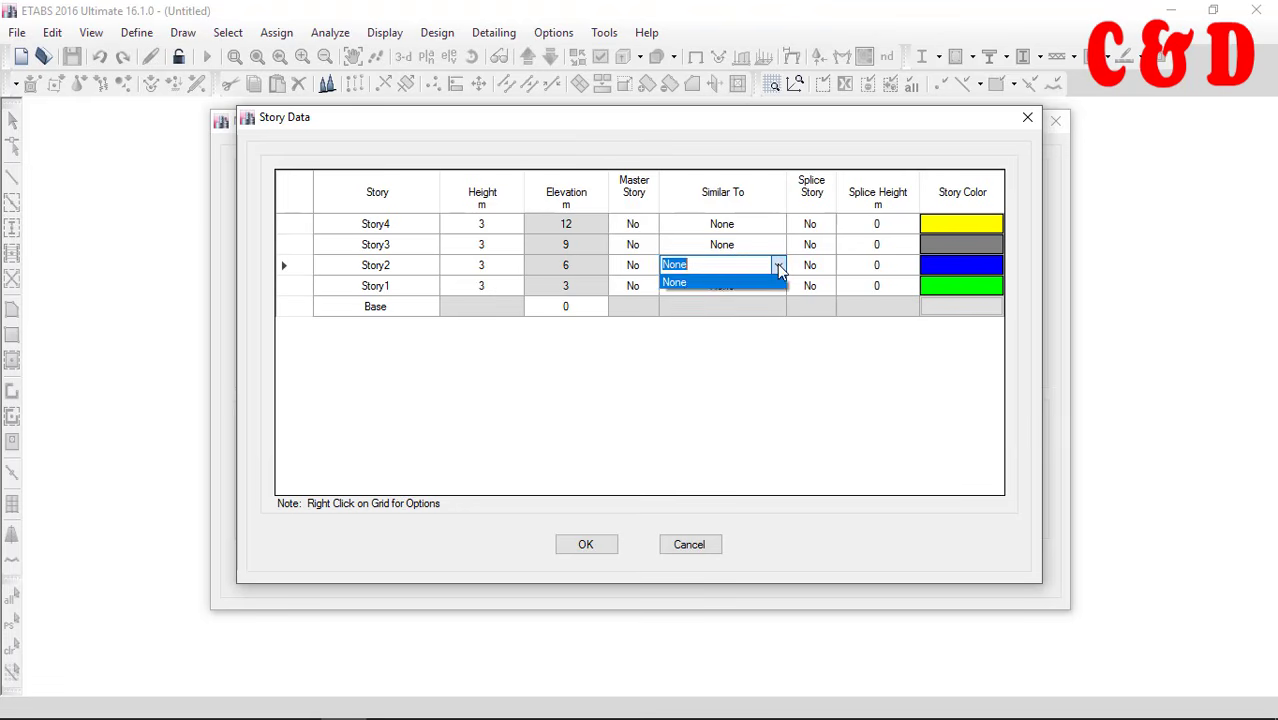
{"action": "left_click", "coordinate": [778, 266]}
{"action": "left_click", "coordinate": [772, 287]}
{"action": "left_click", "coordinate": [771, 287]}
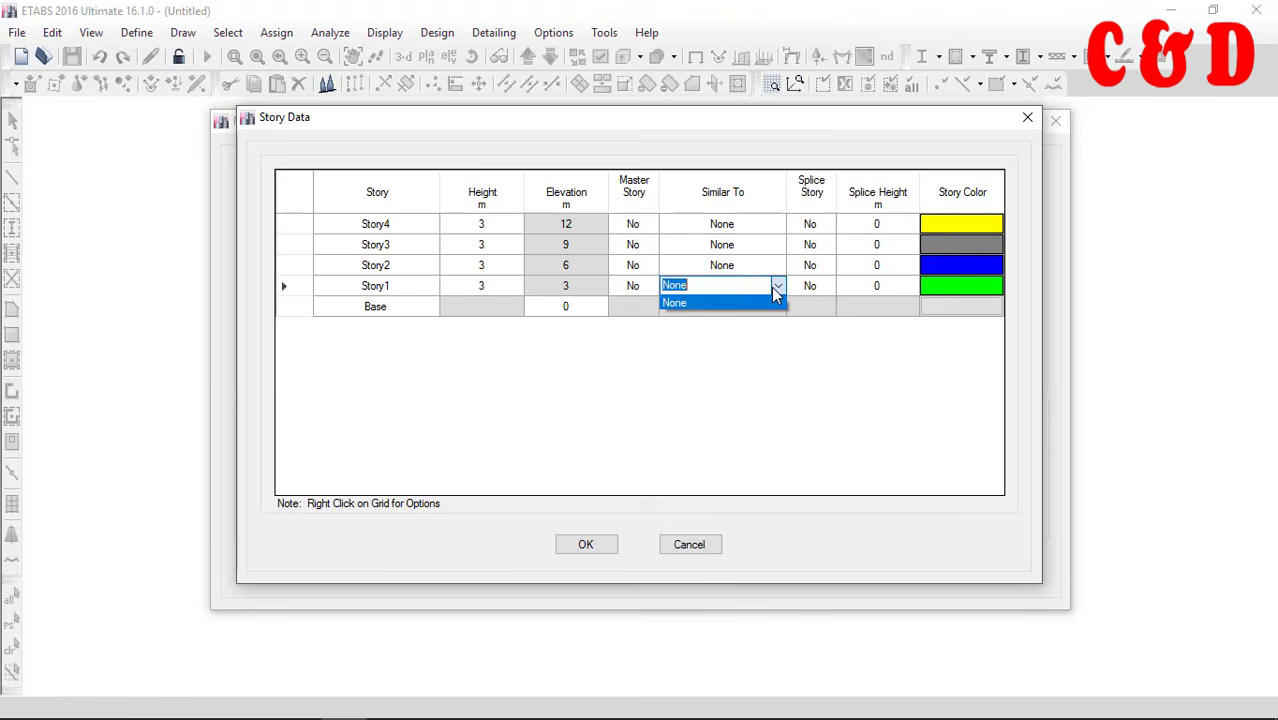
{"action": "left_click", "coordinate": [771, 287]}
Make Story3 the master story by setting its master story option to Yes
{"action": "left_click", "coordinate": [651, 244]}
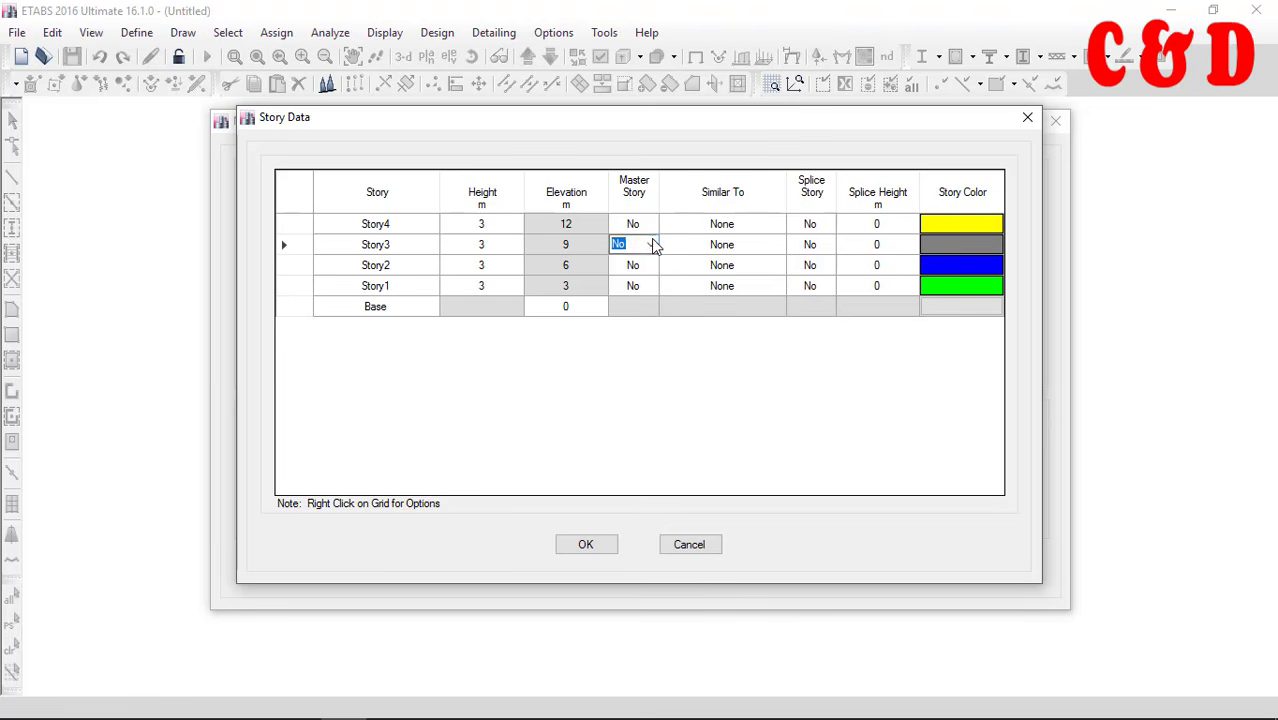
{"action": "left_click", "coordinate": [651, 244]}
{"action": "left_click", "coordinate": [633, 264]}
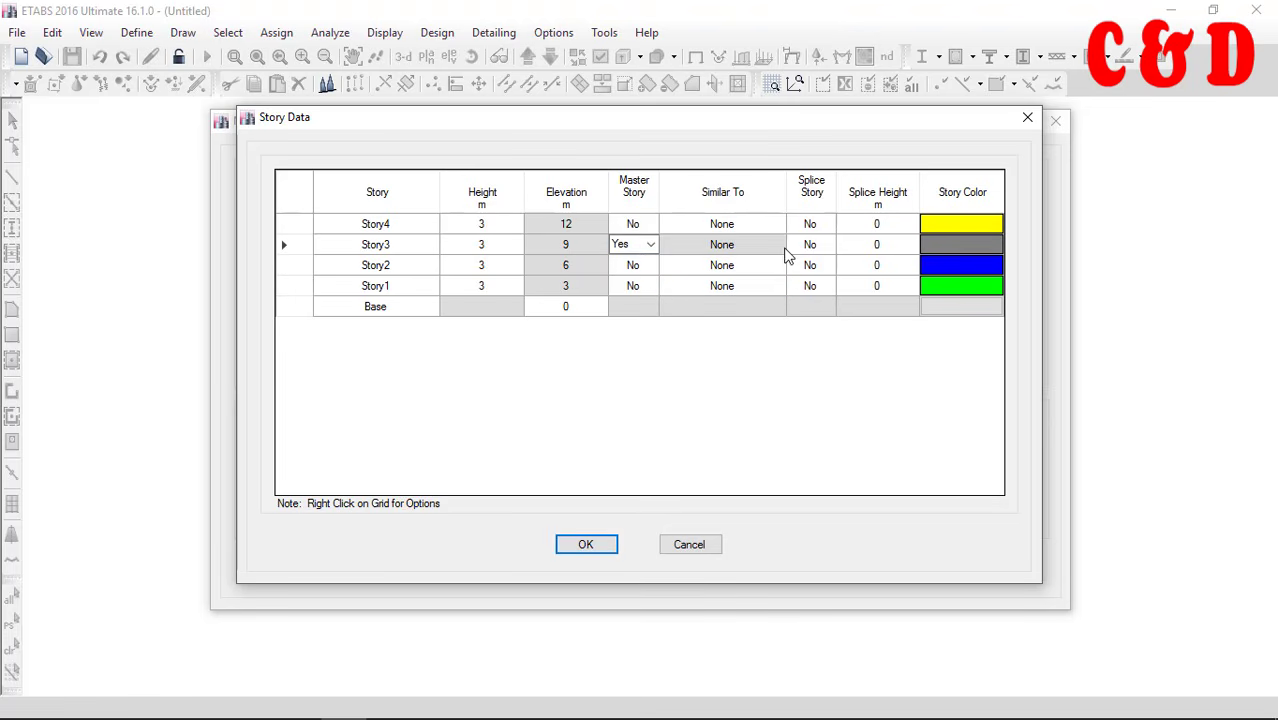
{"action": "left_click", "coordinate": [775, 252]}
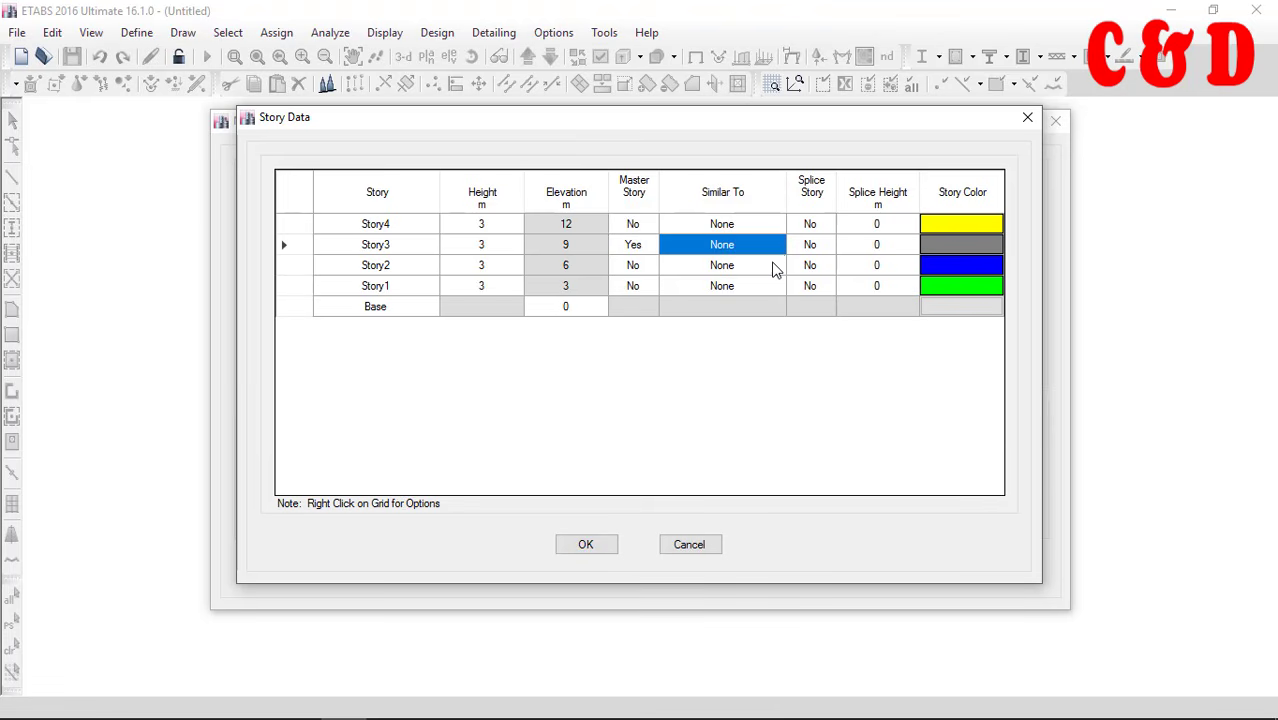
Set Story2 and Story1 as similar to the master story Story3
{"action": "left_click", "coordinate": [771, 264]}
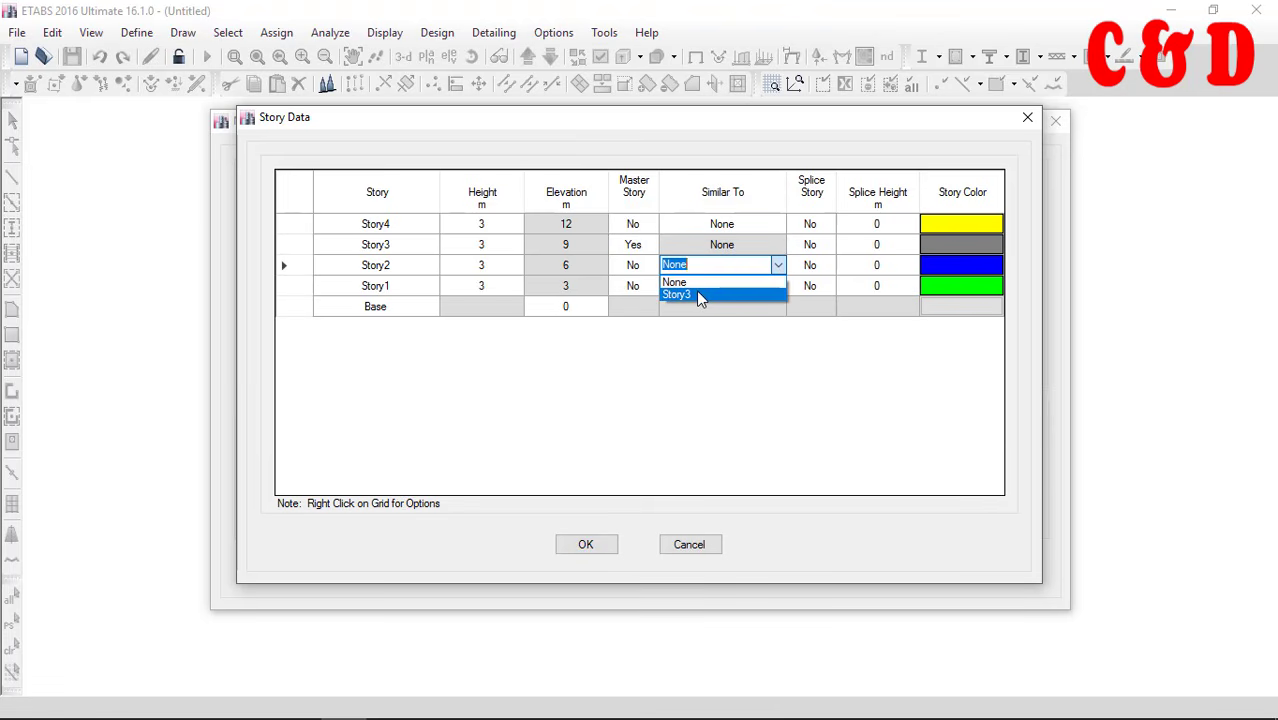
{"action": "left_click", "coordinate": [698, 295]}
{"action": "left_click", "coordinate": [776, 285]}
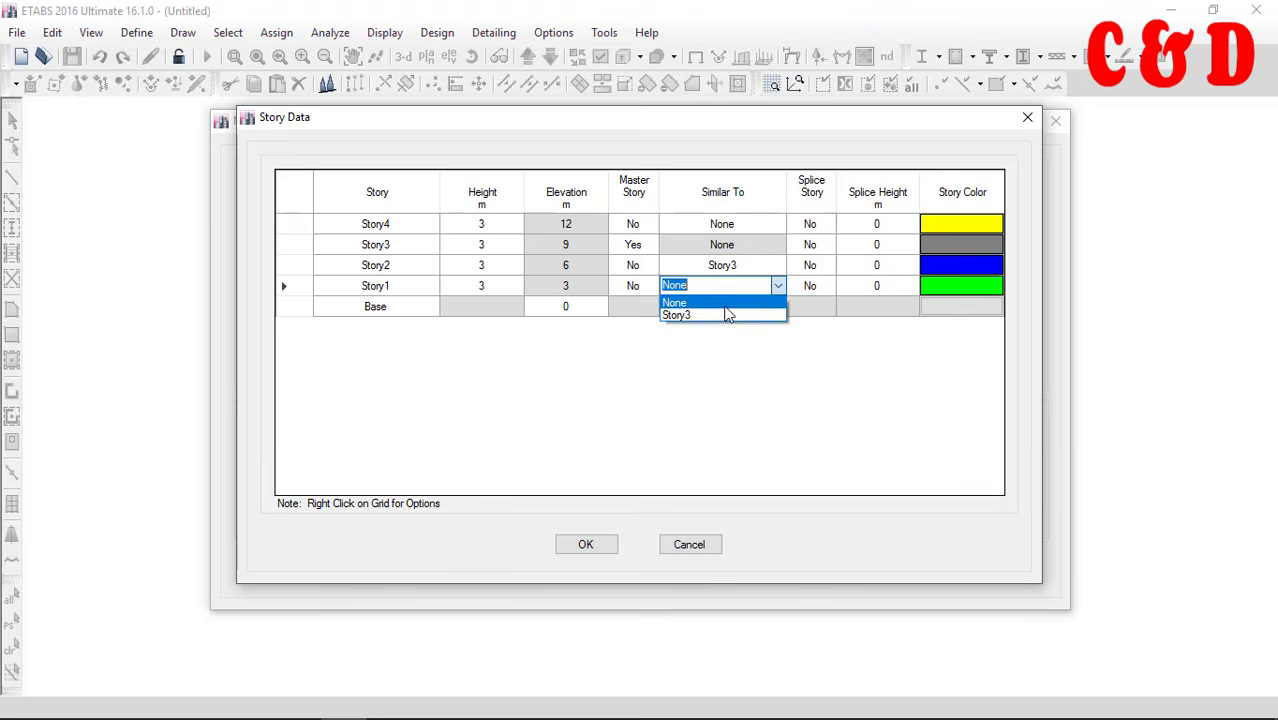
{"action": "left_click", "coordinate": [683, 316]}
Try Story4 as similar to Story3, and set its Similar To entry back to None
{"action": "left_click", "coordinate": [778, 224]}
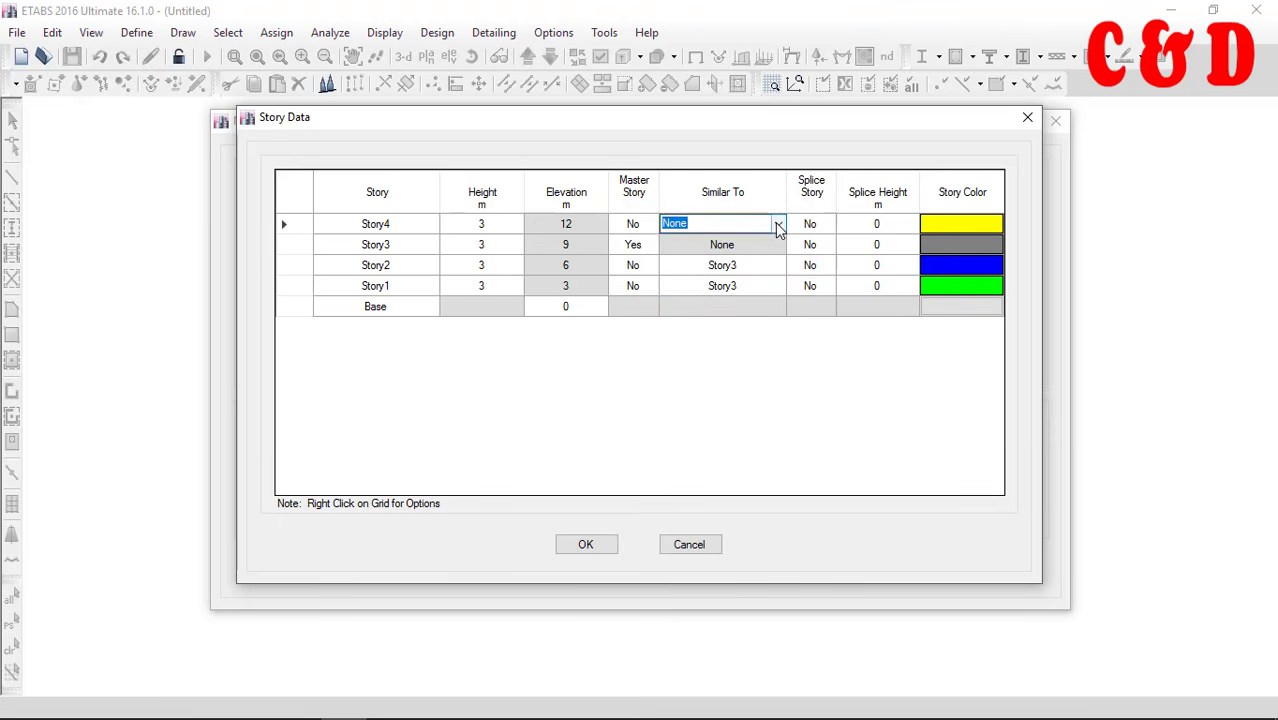
{"action": "left_click", "coordinate": [778, 224]}
{"action": "left_click", "coordinate": [750, 258]}
{"action": "left_click", "coordinate": [778, 228]}
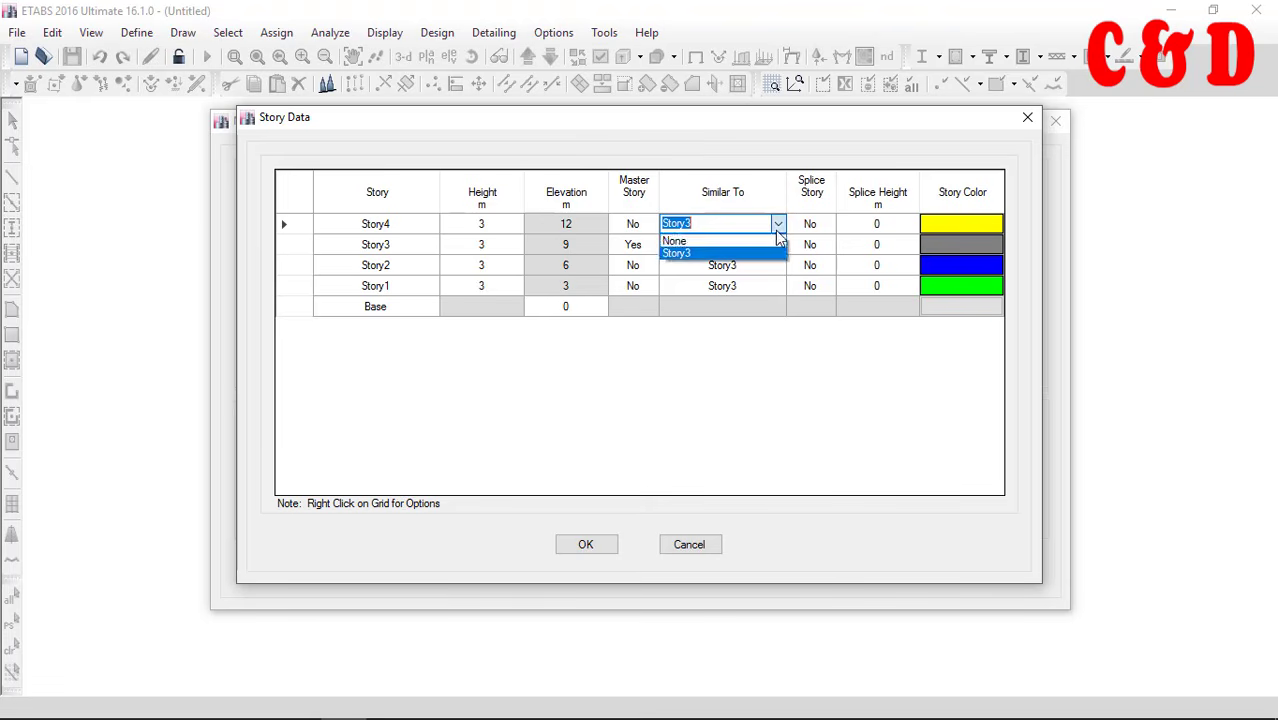
{"action": "left_click", "coordinate": [745, 242]}
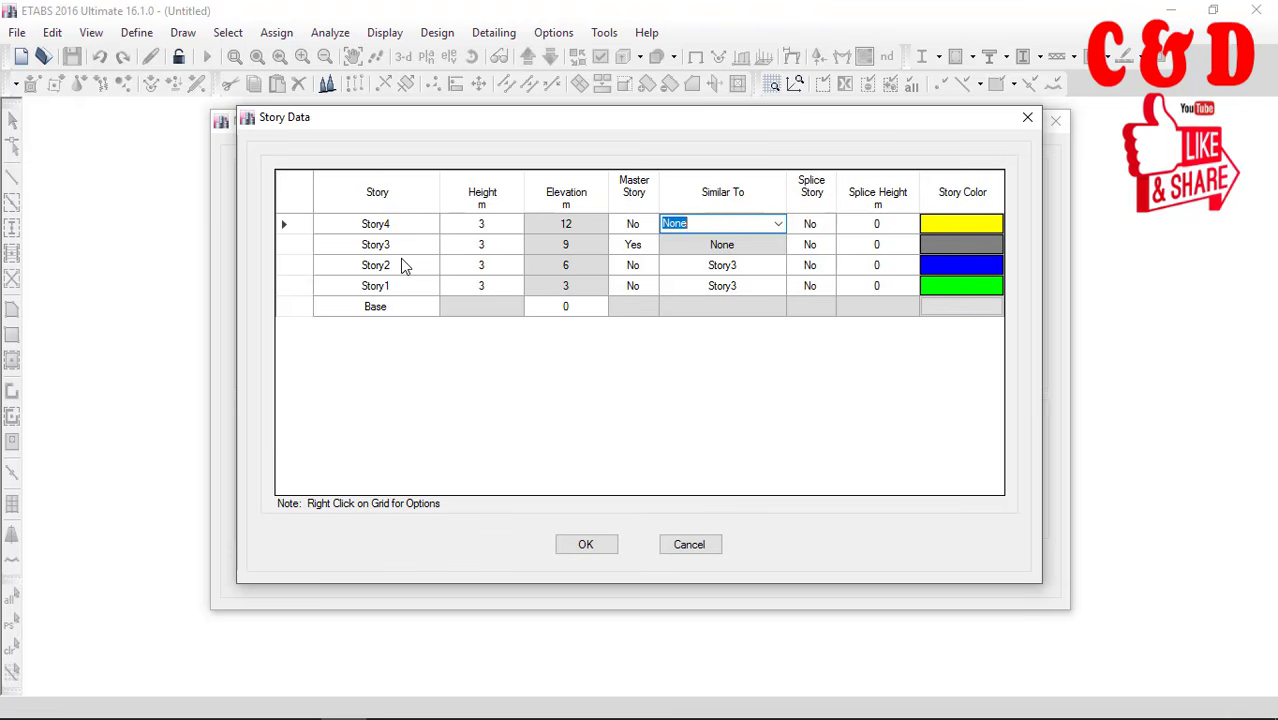
{"action": "left_click", "coordinate": [296, 285]}
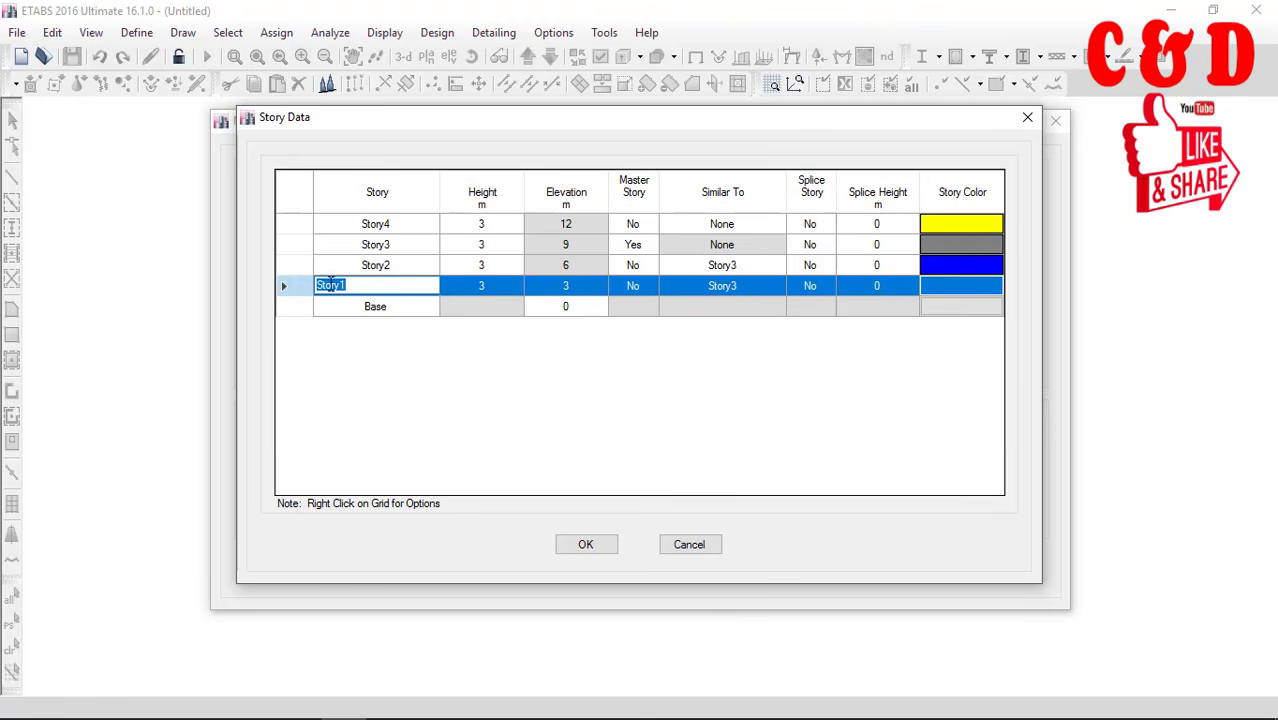
{"action": "right_click", "coordinate": [306, 287]}
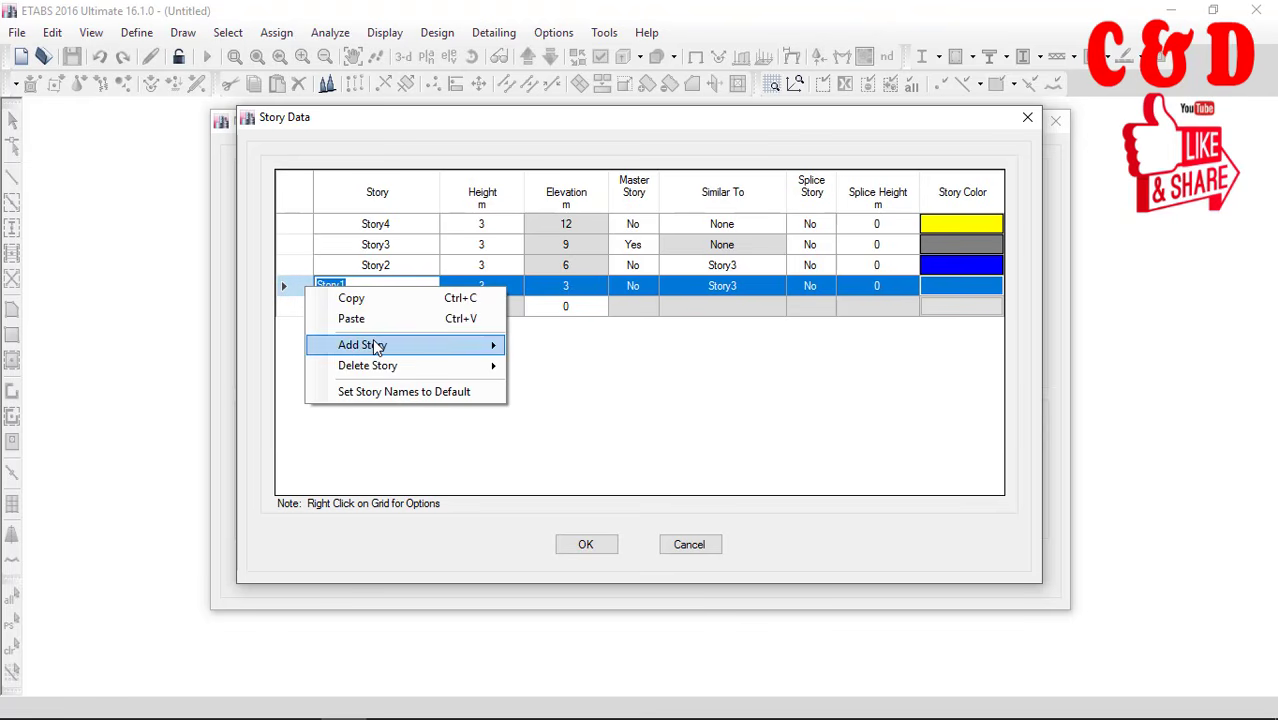
{"action": "left_click", "coordinate": [297, 288]}
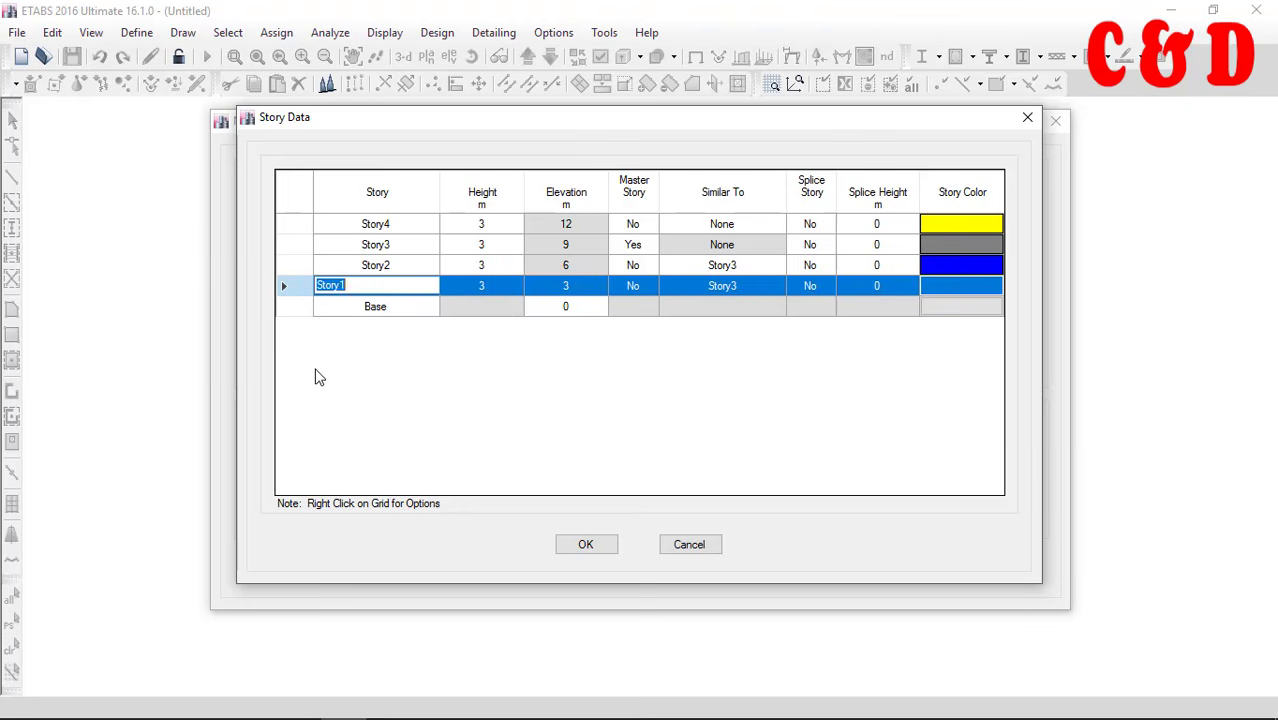
Start adding one new story that keeps the existing story heights, with a story height of 0.3 m
{"action": "right_click", "coordinate": [307, 292]}
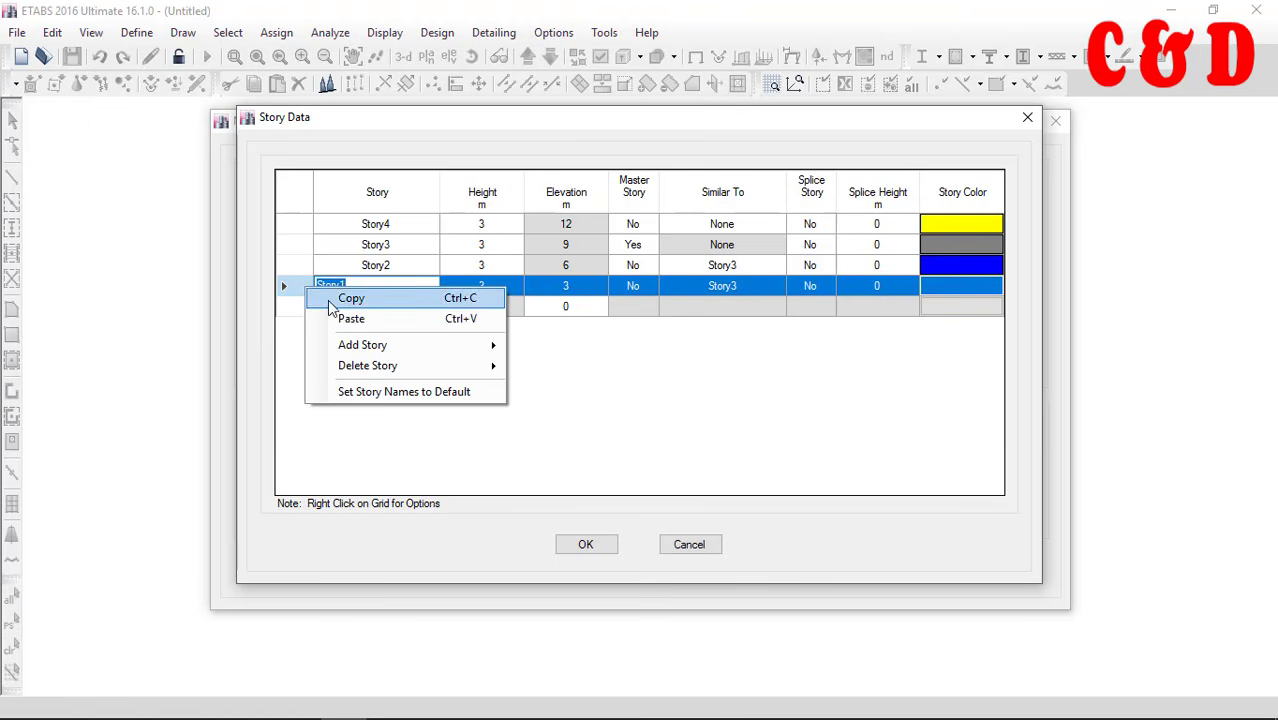
{"action": "mouse_move", "coordinate": [376, 347]}
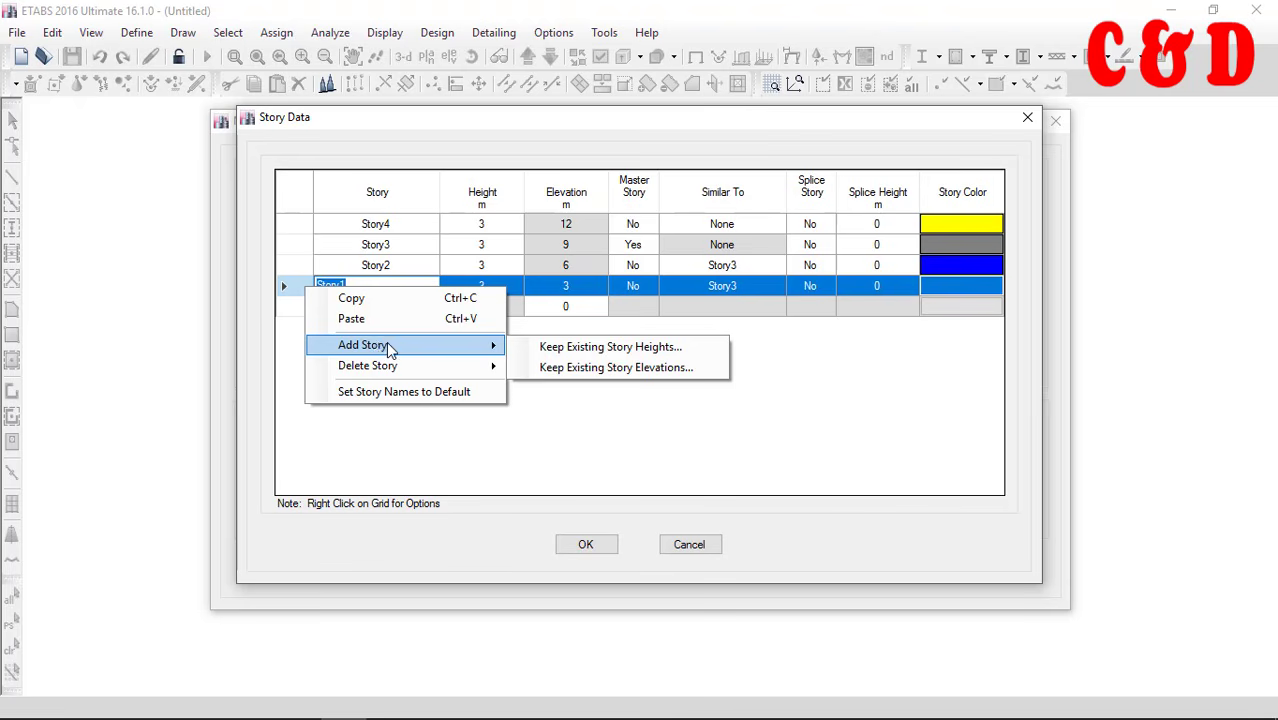
{"action": "left_click", "coordinate": [590, 347]}
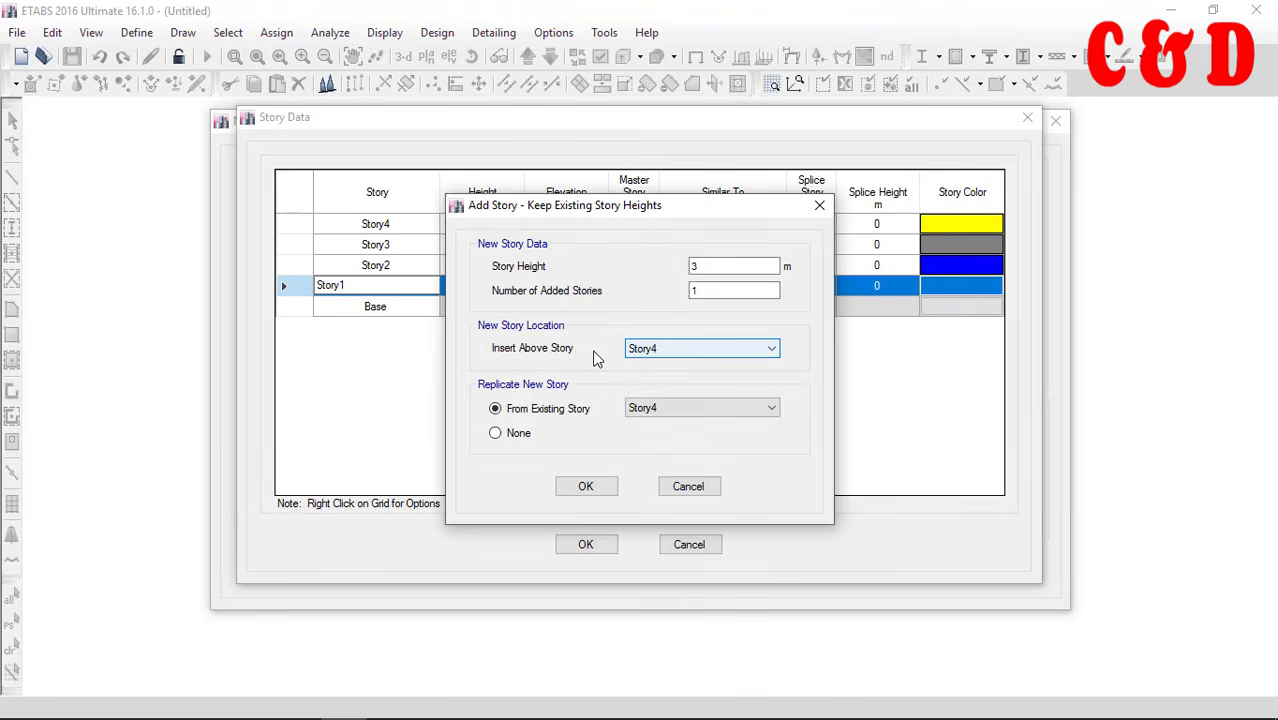
{"action": "left_click", "coordinate": [711, 268]}
{"action": "left_click", "coordinate": [733, 291]}
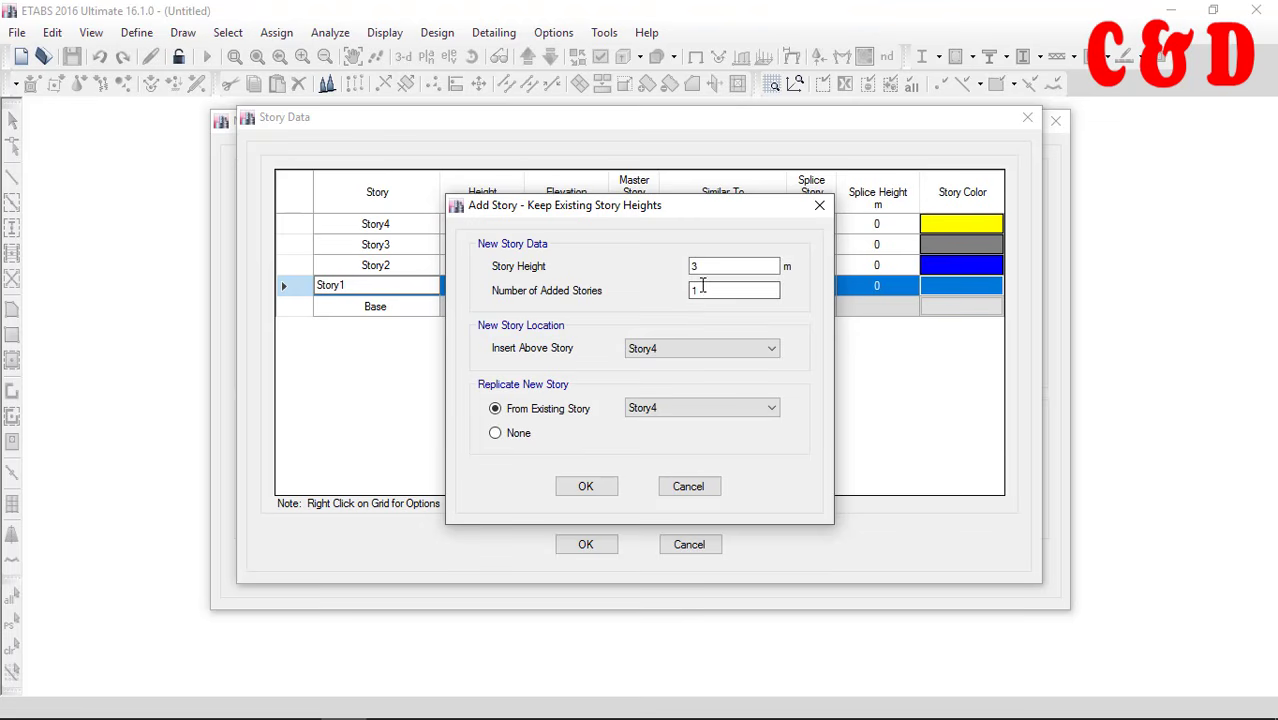
{"action": "double_click", "coordinate": [711, 265]}
{"action": "left_click", "coordinate": [708, 266]}
{"action": "left_click", "coordinate": [714, 290]}
Insert the new story above Base with replication set to None, and confirm the addition
{"action": "left_click", "coordinate": [668, 350]}
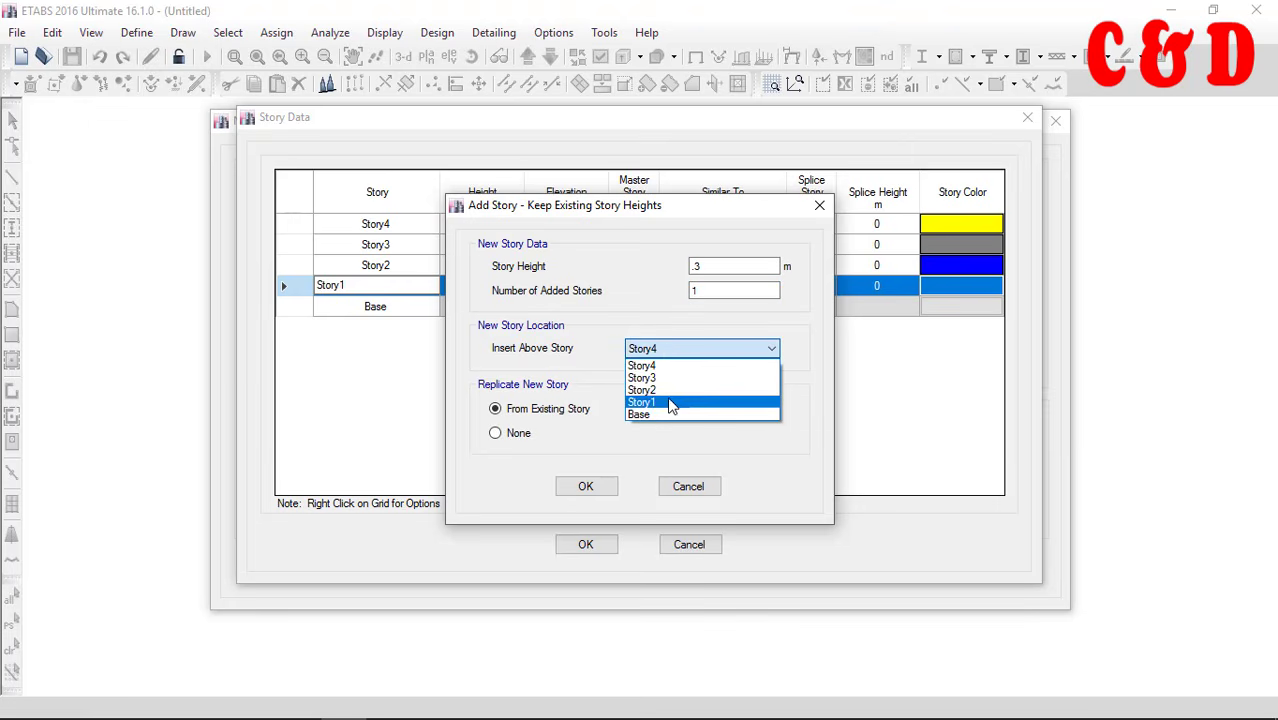
{"action": "left_click", "coordinate": [665, 413]}
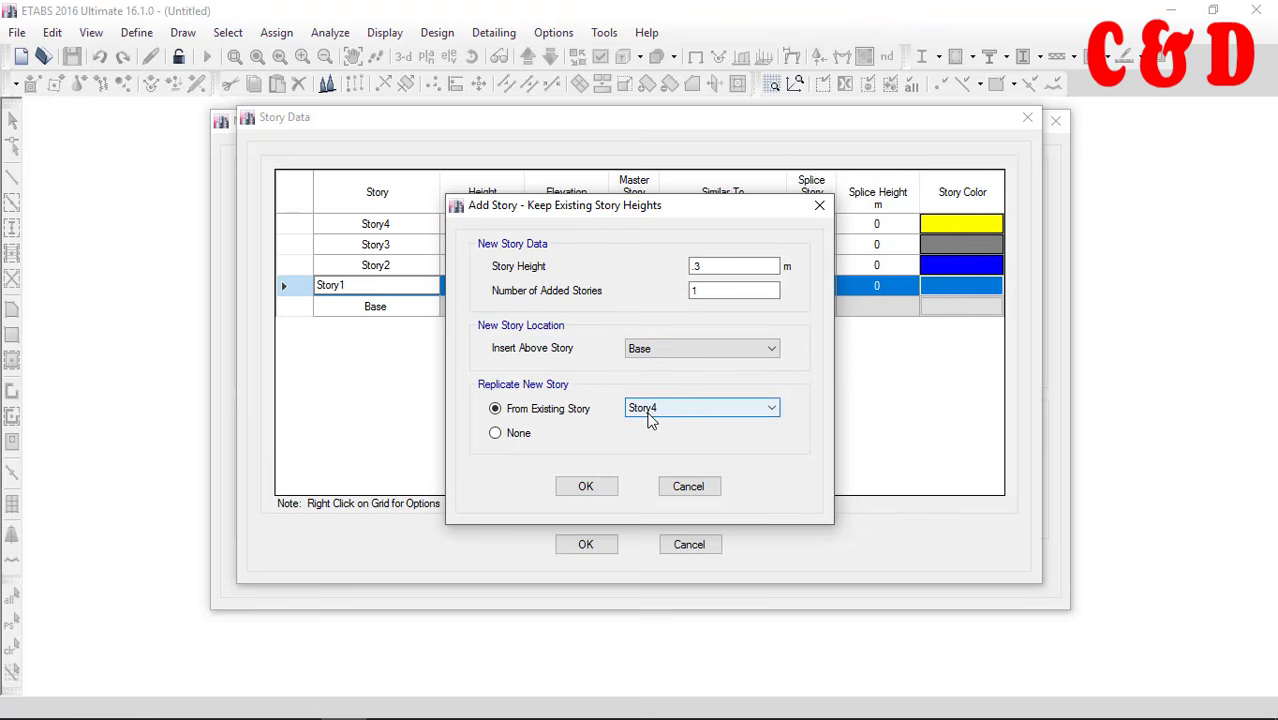
{"action": "left_click", "coordinate": [513, 440]}
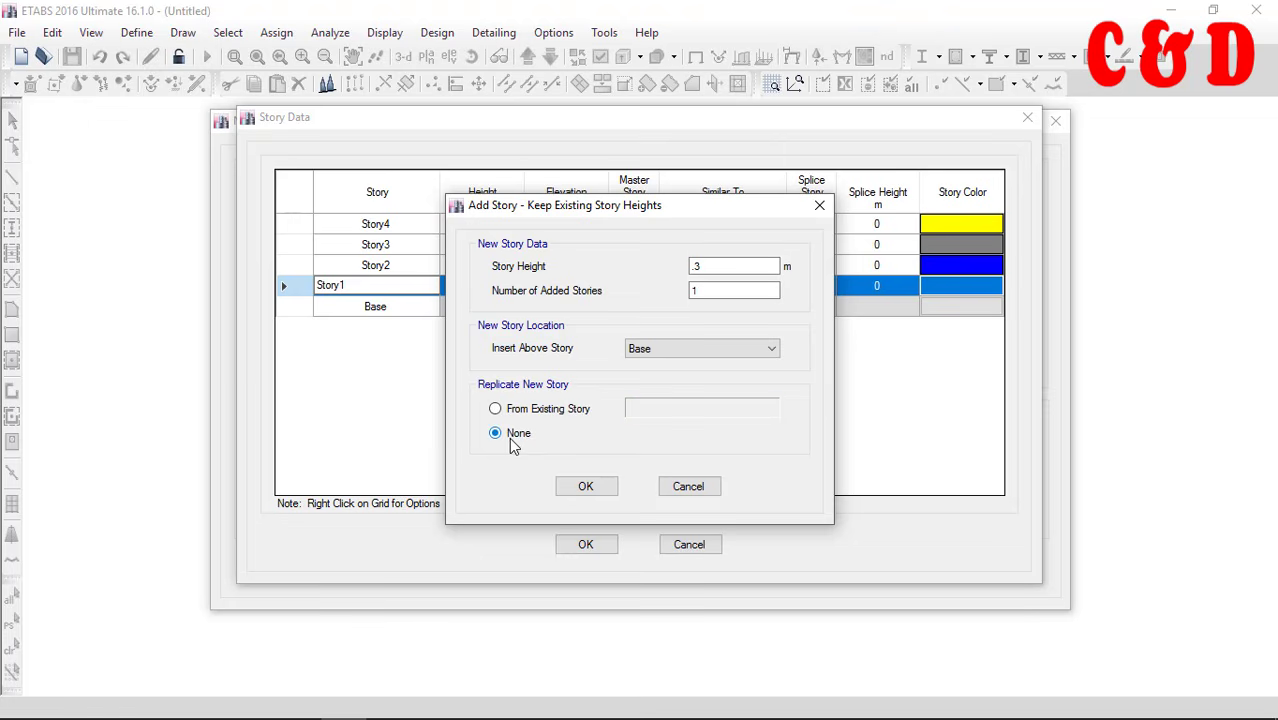
{"action": "left_click", "coordinate": [590, 488]}
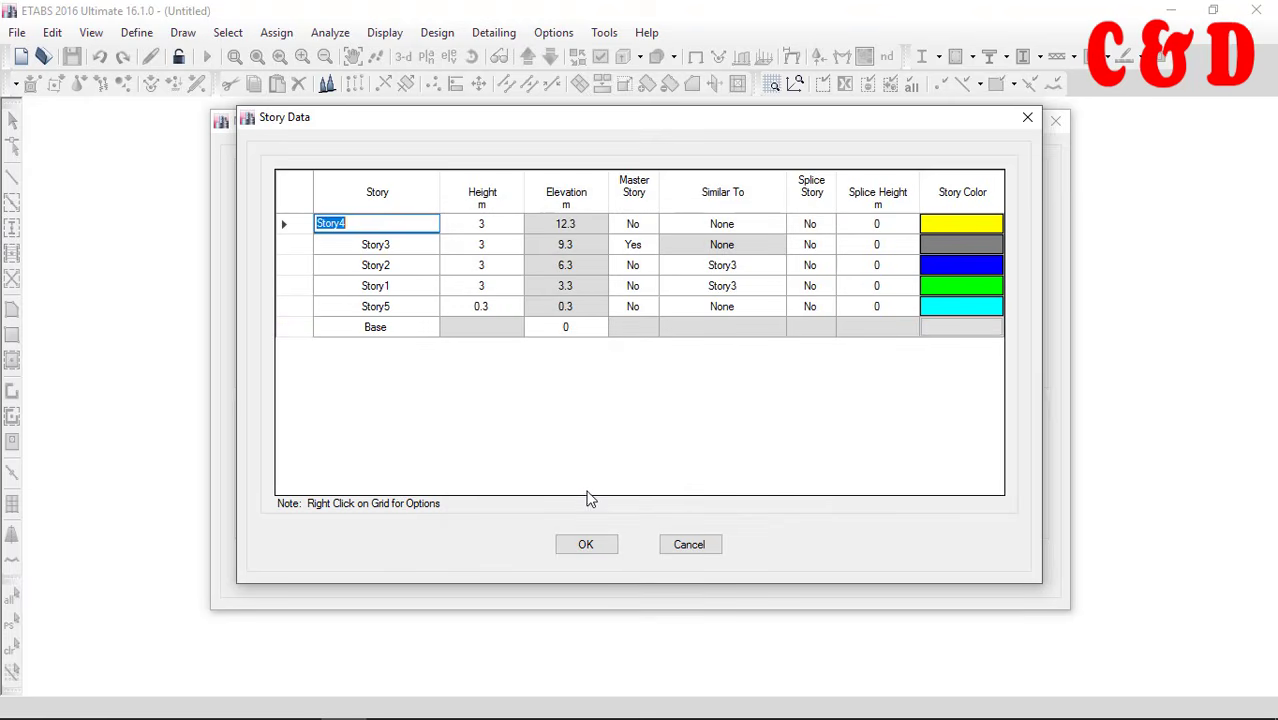
Rename Story5 to Pt_St, Story1 to 1_St, Story2 to 2_St, Story3 to 3_St and Story4 to T_St
{"action": "left_click", "coordinate": [418, 311]}
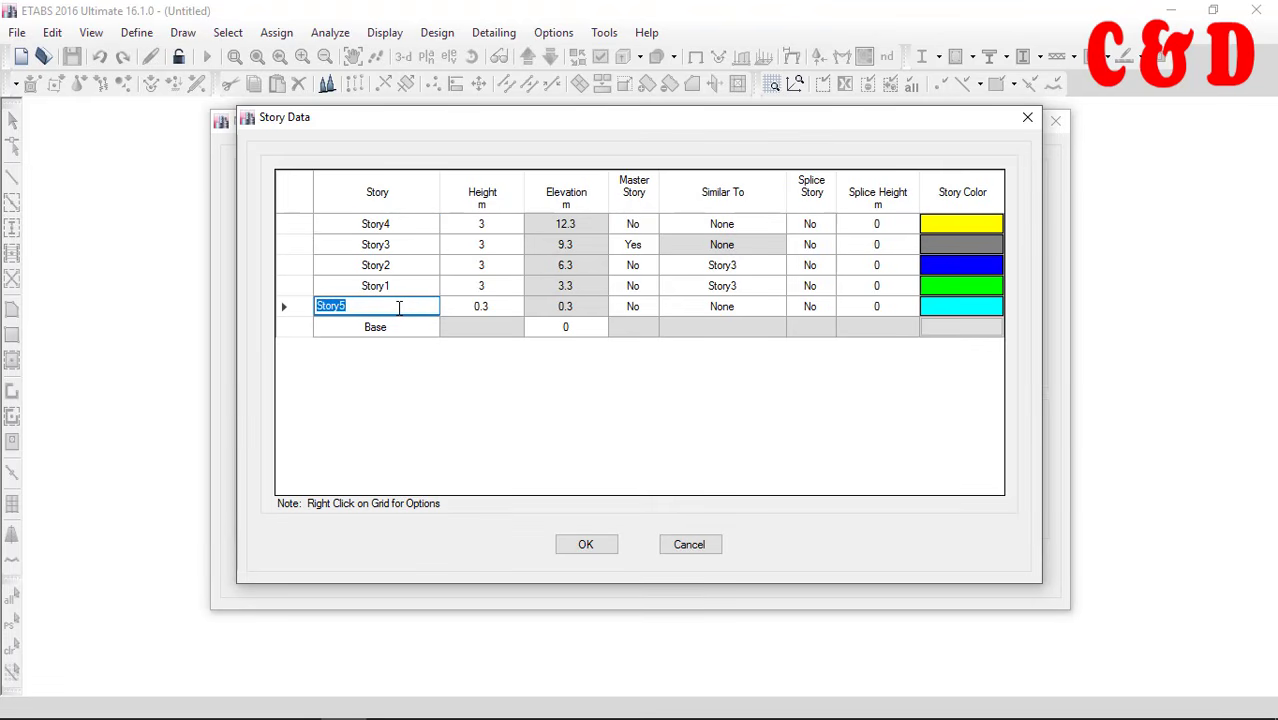
{"action": "type", "text": "Pt_St"}
{"action": "left_click", "coordinate": [410, 285]}
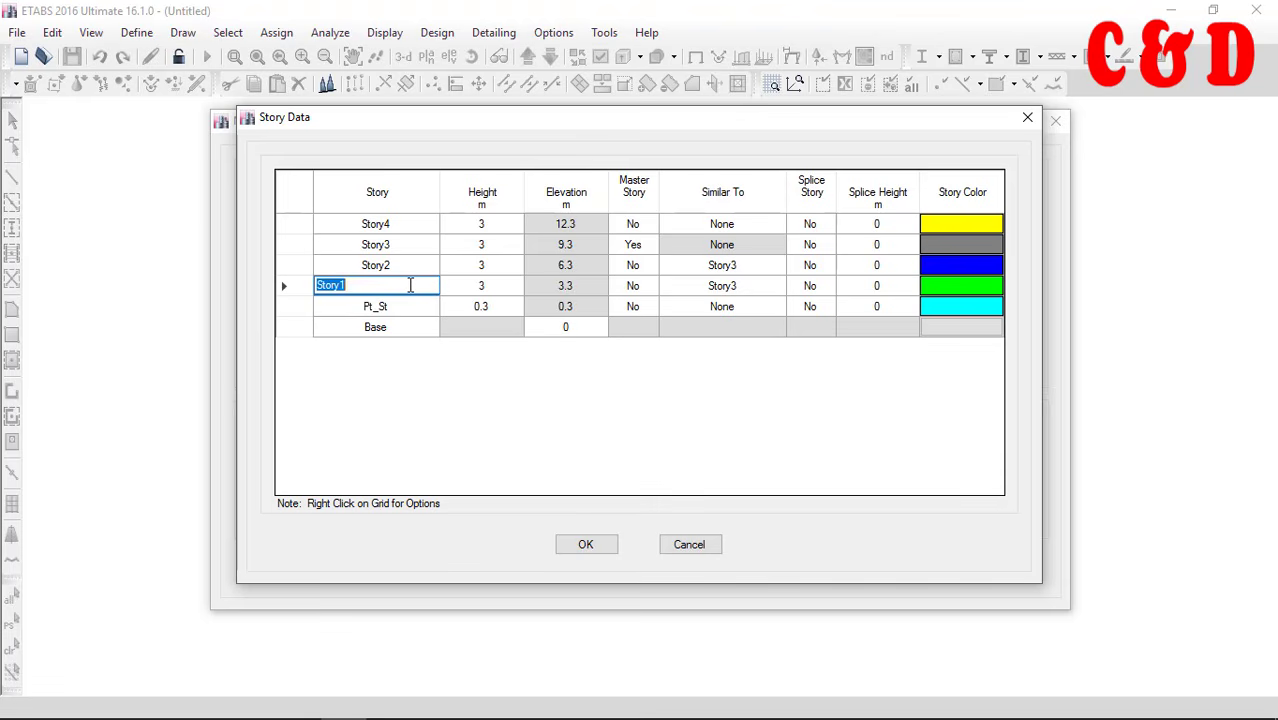
{"action": "type", "text": "1"}
{"action": "left_click", "coordinate": [403, 260]}
{"action": "type", "text": "2_St"}
{"action": "left_click", "coordinate": [405, 248]}
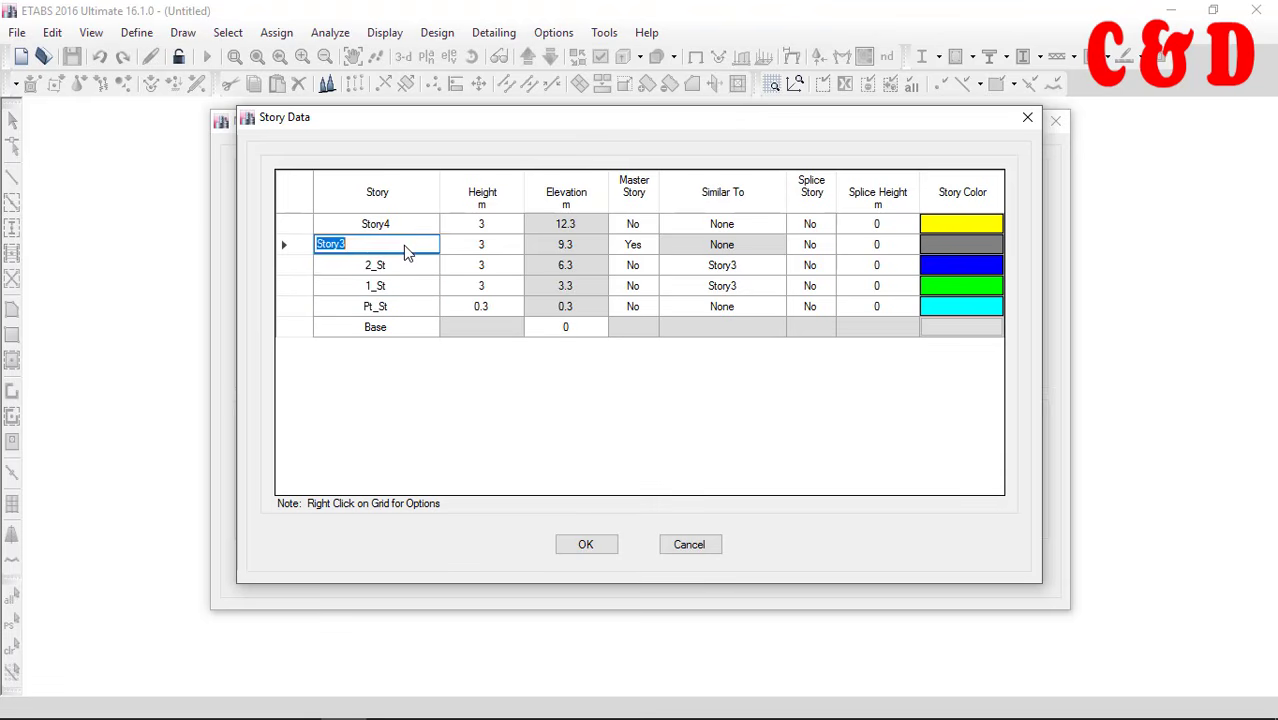
{"action": "type", "text": "3_St"}
{"action": "left_click", "coordinate": [393, 228]}
{"action": "type", "text": "Top"}
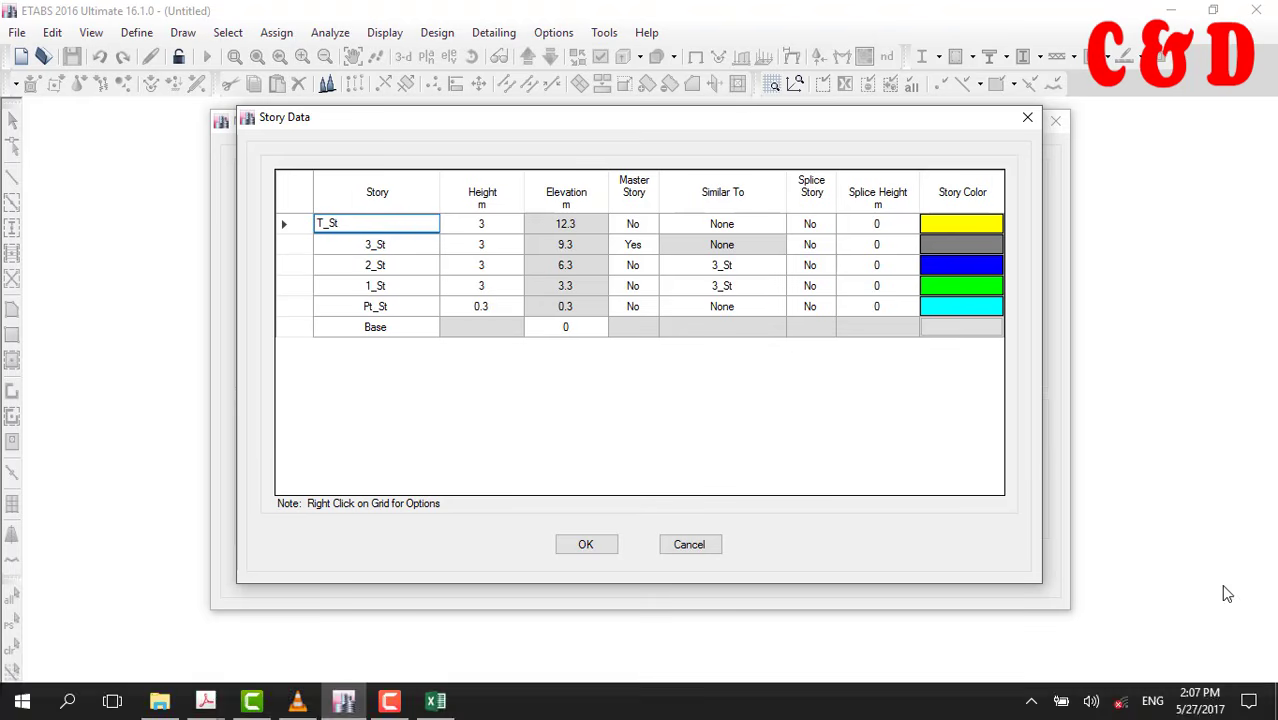
Set the height of stories 1_St, 2_St, 3_St and T_St to 2.75 m each
{"action": "left_click", "coordinate": [499, 286]}
{"action": "type", "text": "2.75"}
{"action": "left_click", "coordinate": [478, 287]}
{"action": "key", "text": "ctrl+c"}
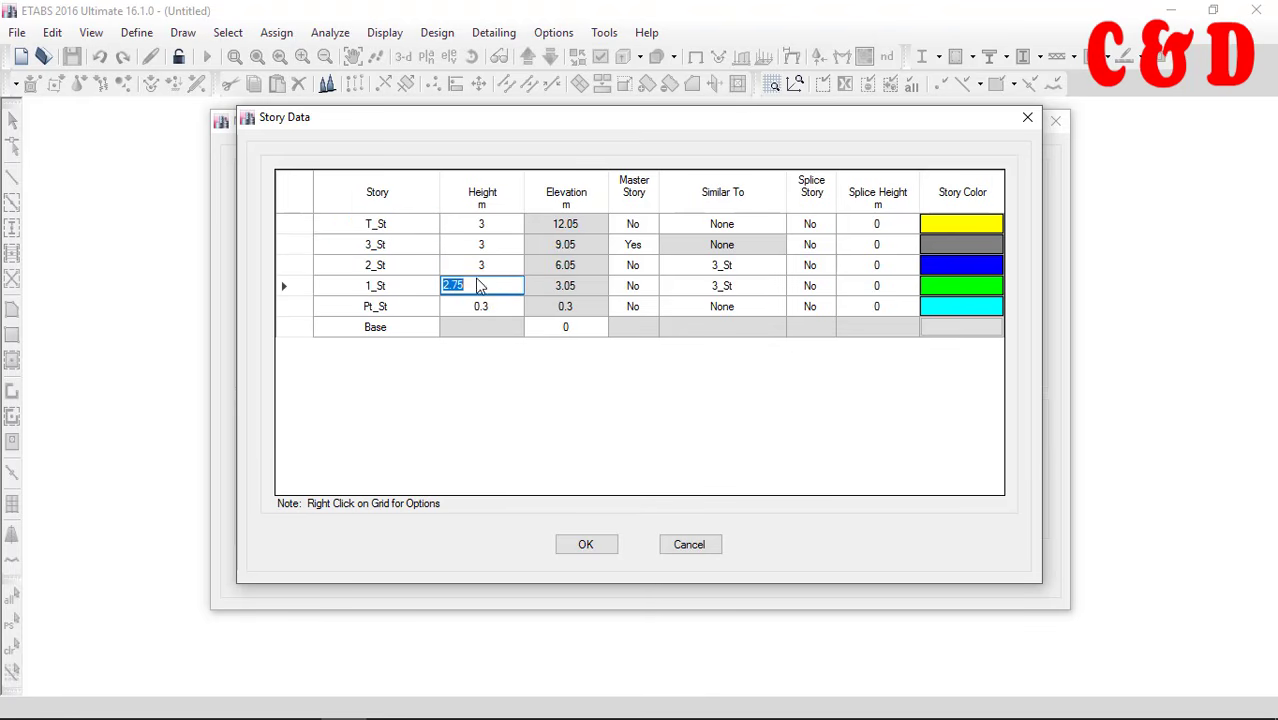
{"action": "left_click", "coordinate": [477, 268]}
{"action": "key", "text": "ctrl+v"}
{"action": "left_click", "coordinate": [483, 248]}
{"action": "key", "text": "ctrl+v"}
{"action": "left_click", "coordinate": [487, 227]}
{"action": "key", "text": "ctrl+v"}
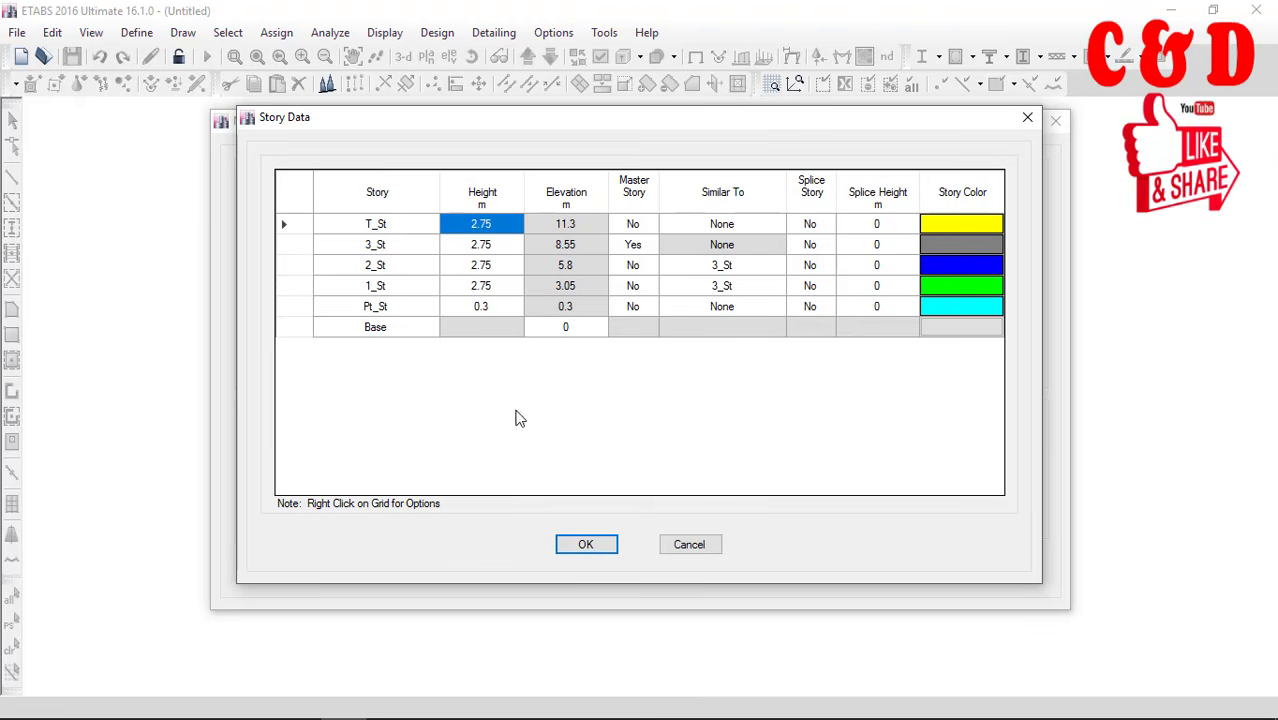
Make 1_St a master story and remove the master story setting from 3_St
{"action": "left_click", "coordinate": [647, 286]}
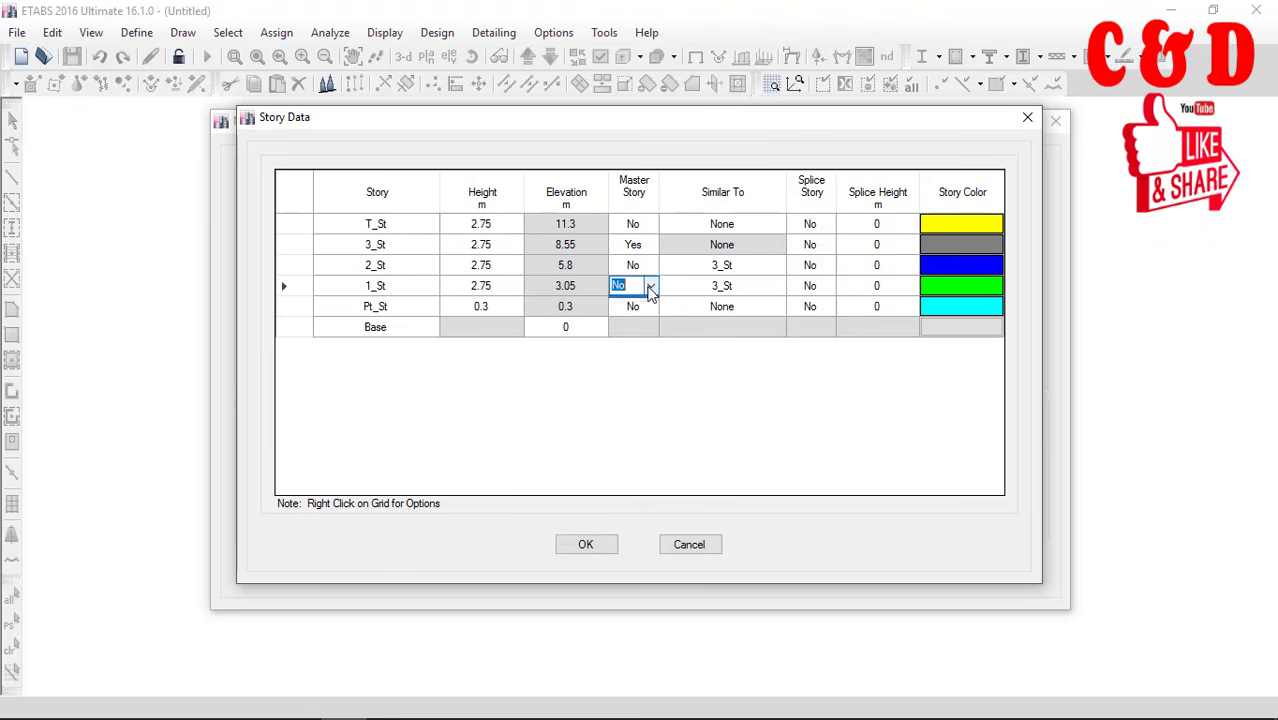
{"action": "left_click", "coordinate": [648, 286]}
{"action": "left_click", "coordinate": [633, 306]}
{"action": "left_click", "coordinate": [652, 250]}
{"action": "left_click", "coordinate": [642, 273]}
Set stories 2_St and 3_St as similar to 1_St
{"action": "left_click", "coordinate": [778, 267]}
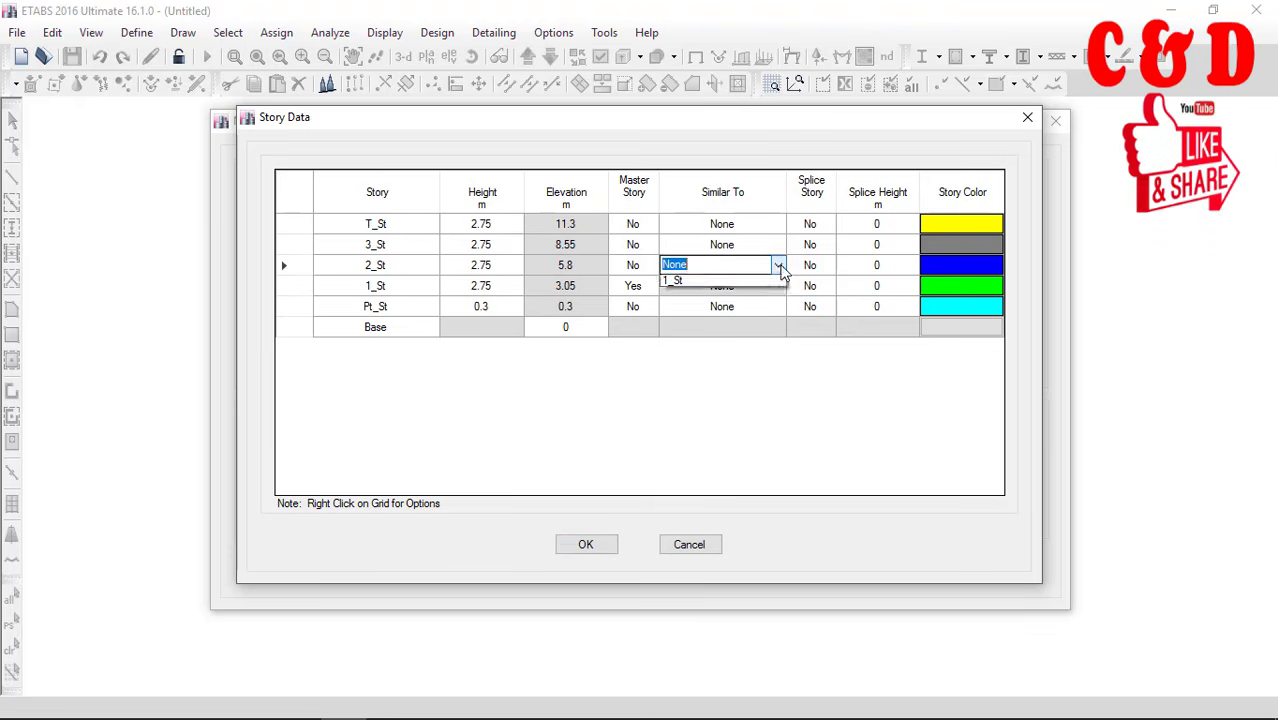
{"action": "left_click", "coordinate": [758, 294]}
{"action": "left_click", "coordinate": [780, 246]}
{"action": "left_click", "coordinate": [724, 274]}
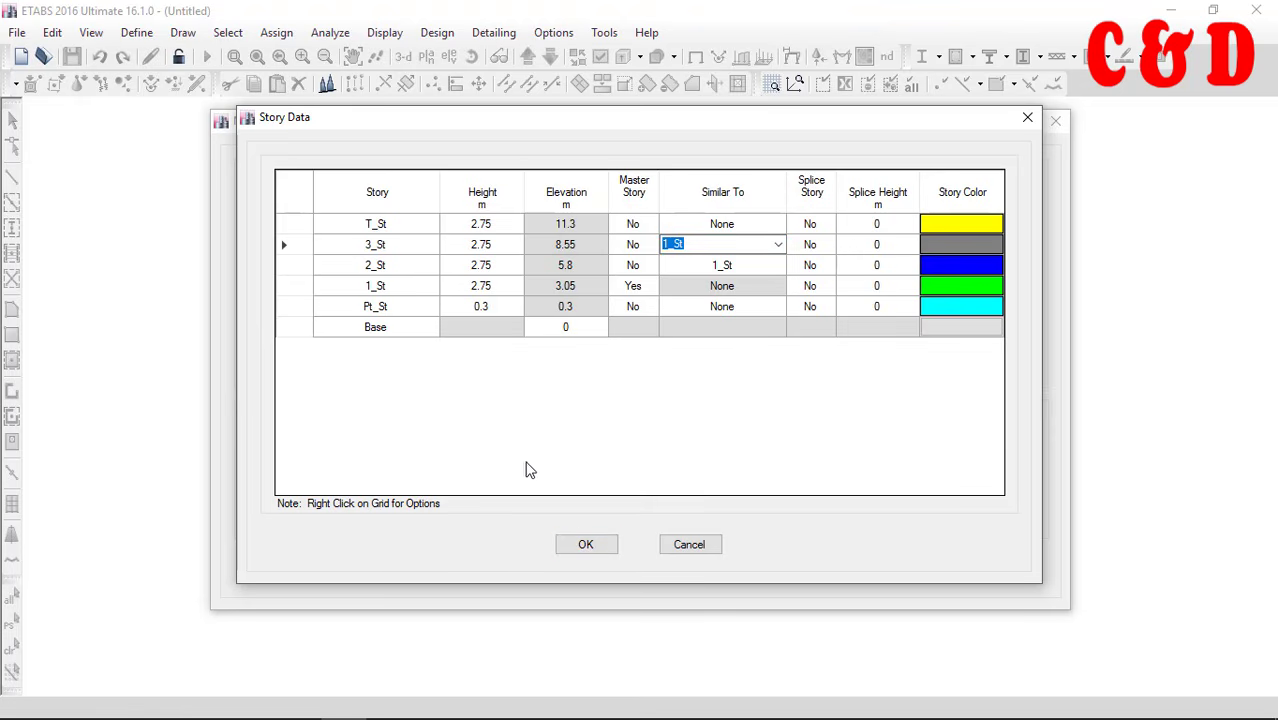
{"action": "left_click", "coordinate": [960, 227]}
{"action": "left_click", "coordinate": [960, 227]}
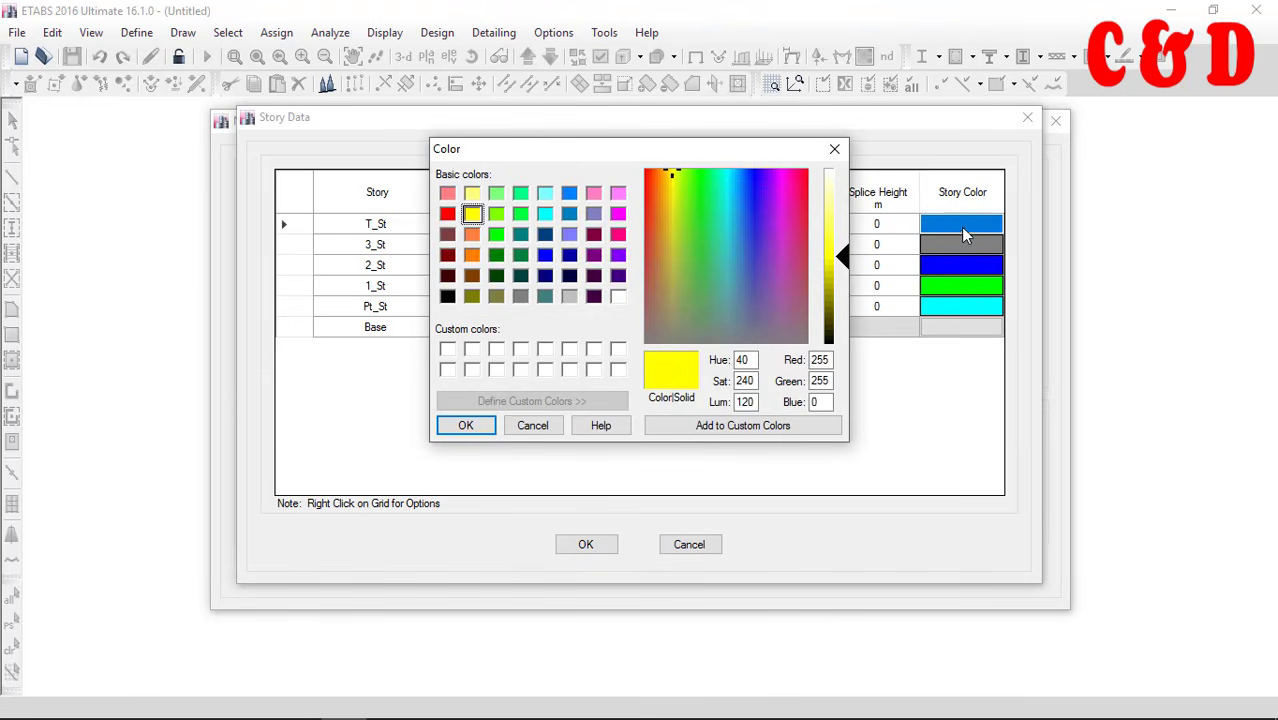
{"action": "left_click", "coordinate": [532, 425]}
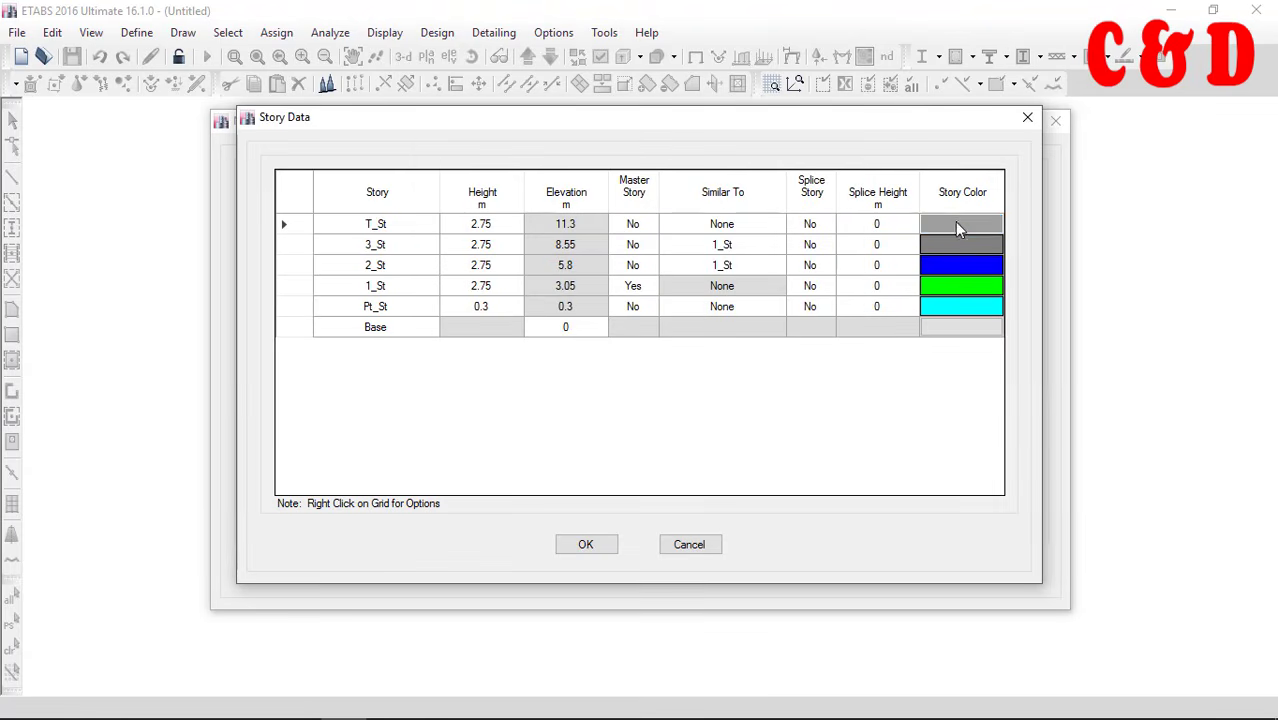
{"action": "left_click", "coordinate": [963, 250]}
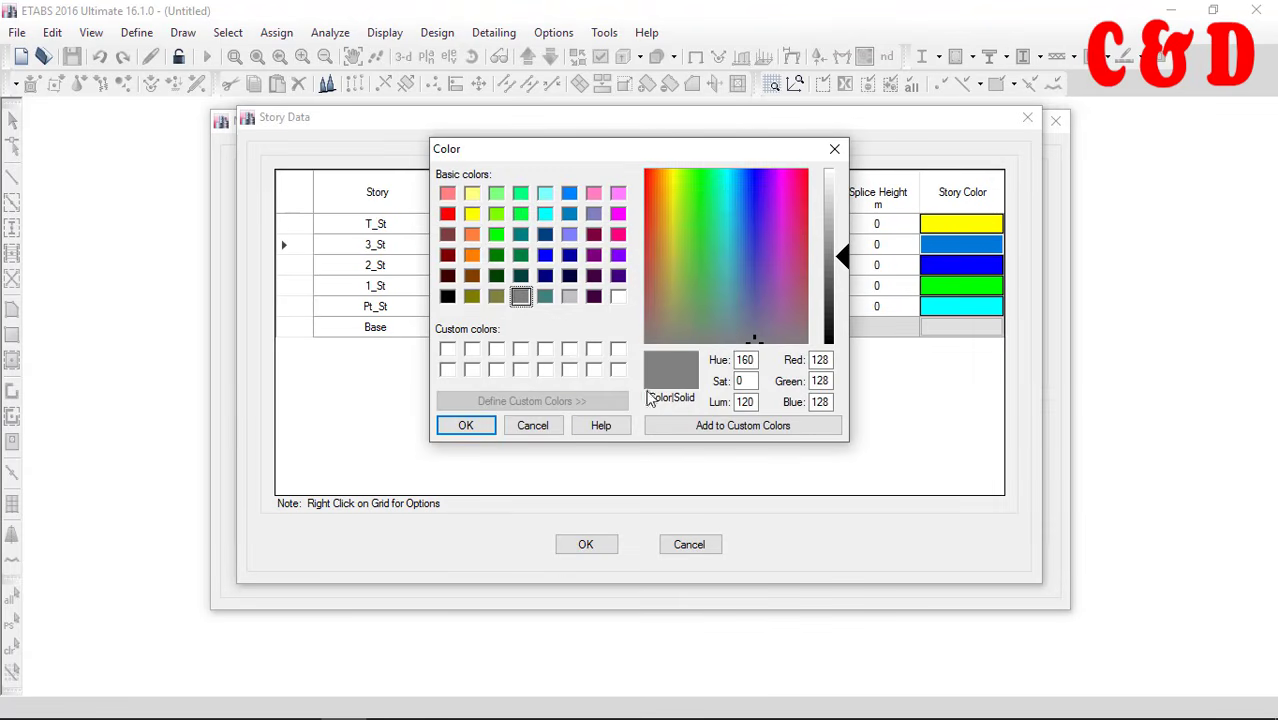
{"action": "left_click", "coordinate": [532, 425]}
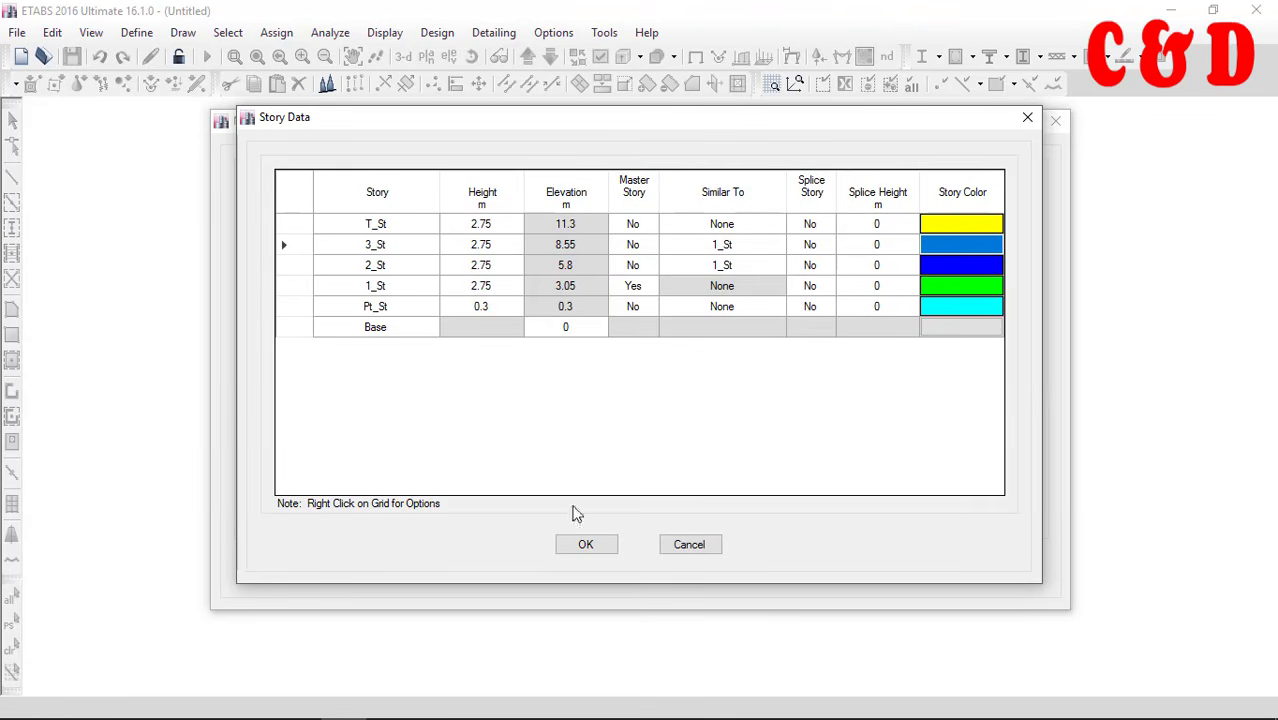
Accept the custom story data and create the new model with the Grid Only template
{"action": "left_click", "coordinate": [587, 549]}
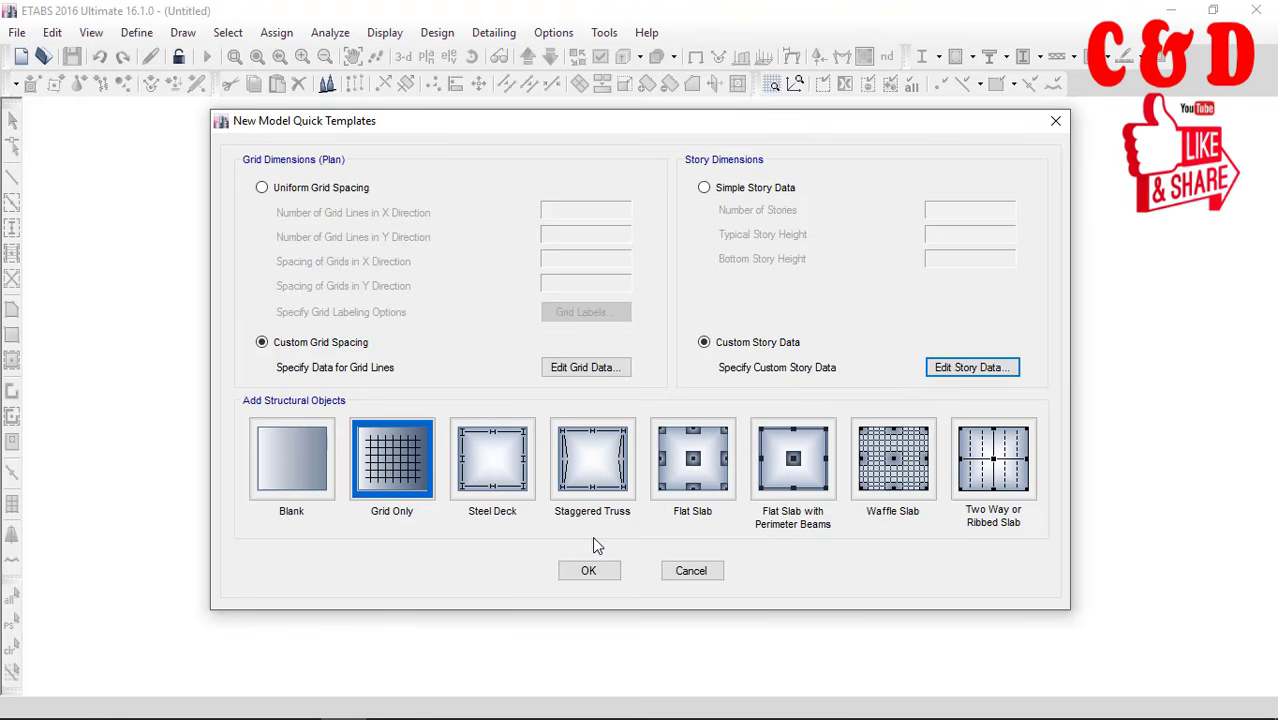
{"action": "left_click", "coordinate": [590, 571]}
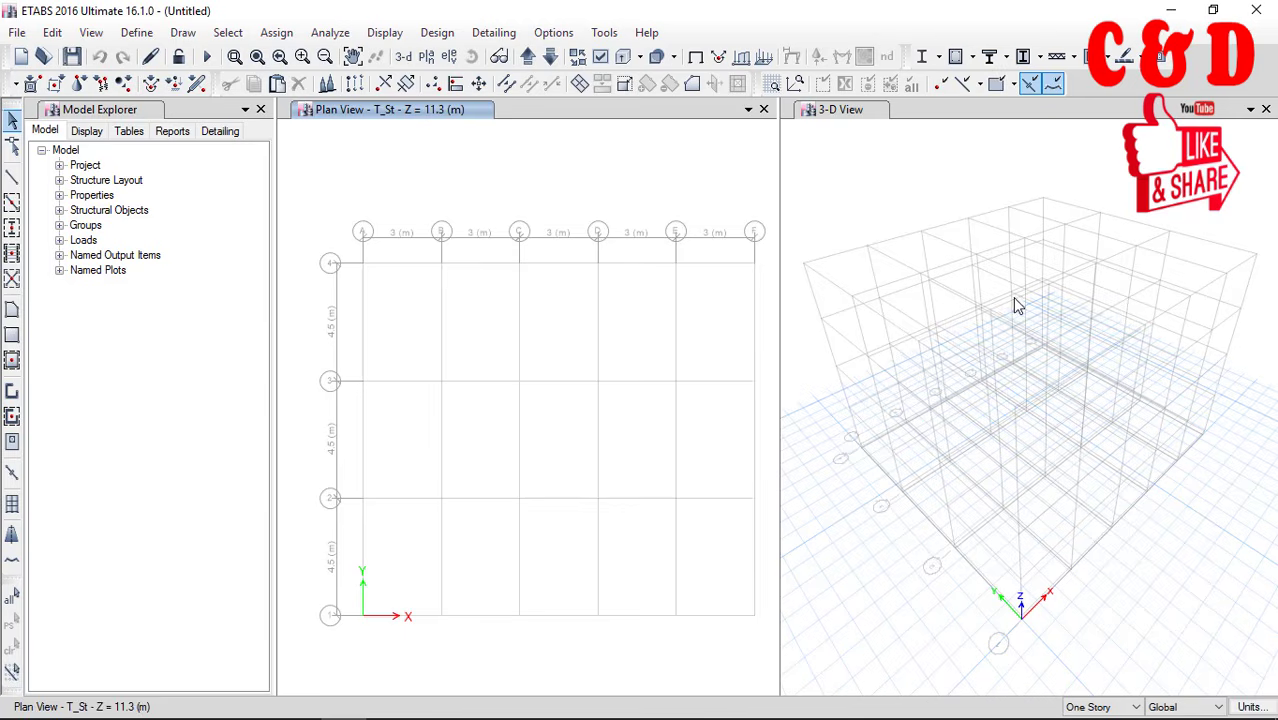
{"action": "left_click", "coordinate": [1124, 583]}
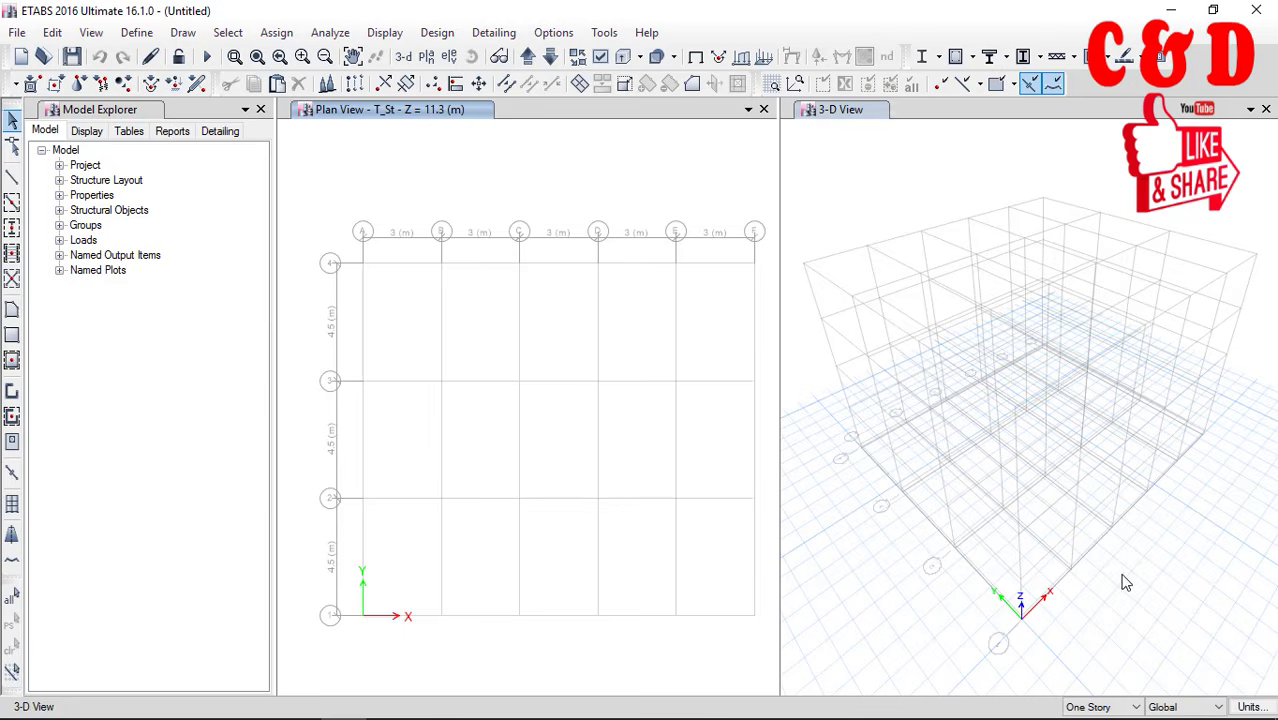
{"action": "mouse_move", "coordinate": [1124, 583]}
{"action": "middle_mouse_down", "text": "shift"}
{"action": "mouse_move", "coordinate": [1110, 582]}
{"action": "mouse_move", "coordinate": [1144, 590]}
{"action": "mouse_move", "coordinate": [1130, 588]}
{"action": "middle_mouse_up", "text": "shift"}
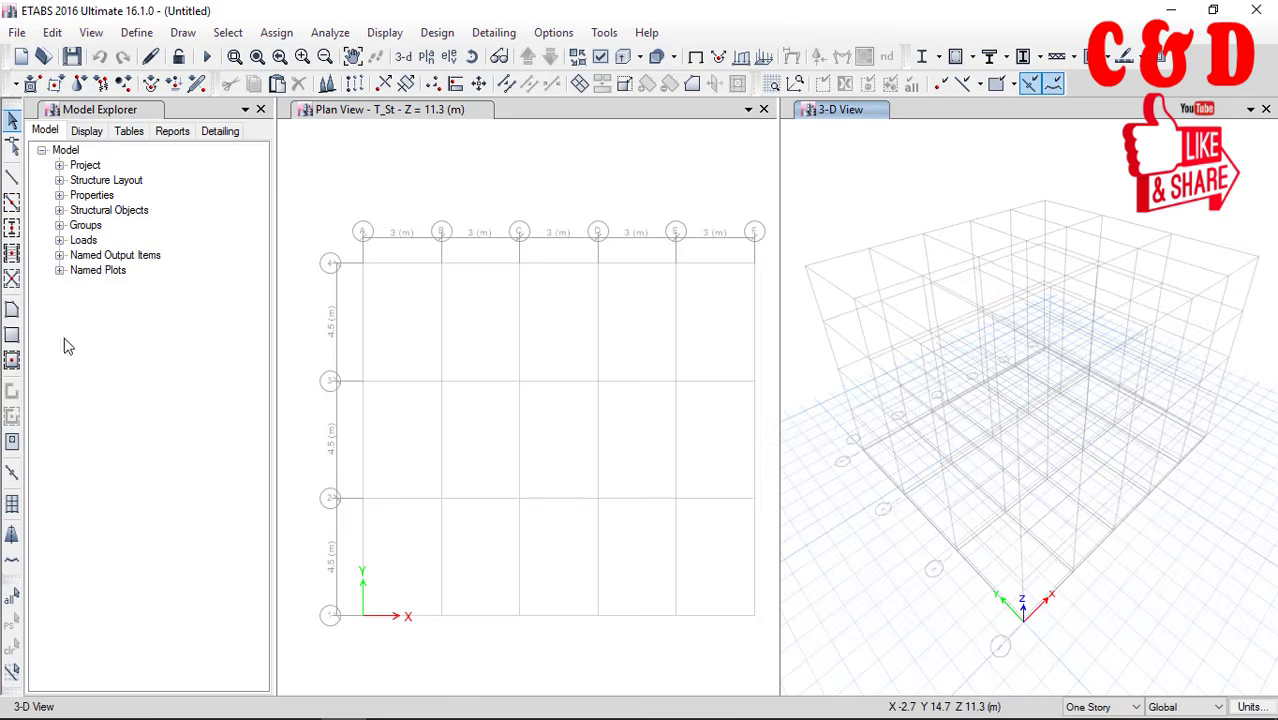
Look through the Display, Tables, Reports and Detailing sections of the Model Explorer, and return to the Model tree
{"action": "left_click", "coordinate": [86, 133]}
{"action": "left_click", "coordinate": [127, 133]}
{"action": "left_click", "coordinate": [160, 135]}
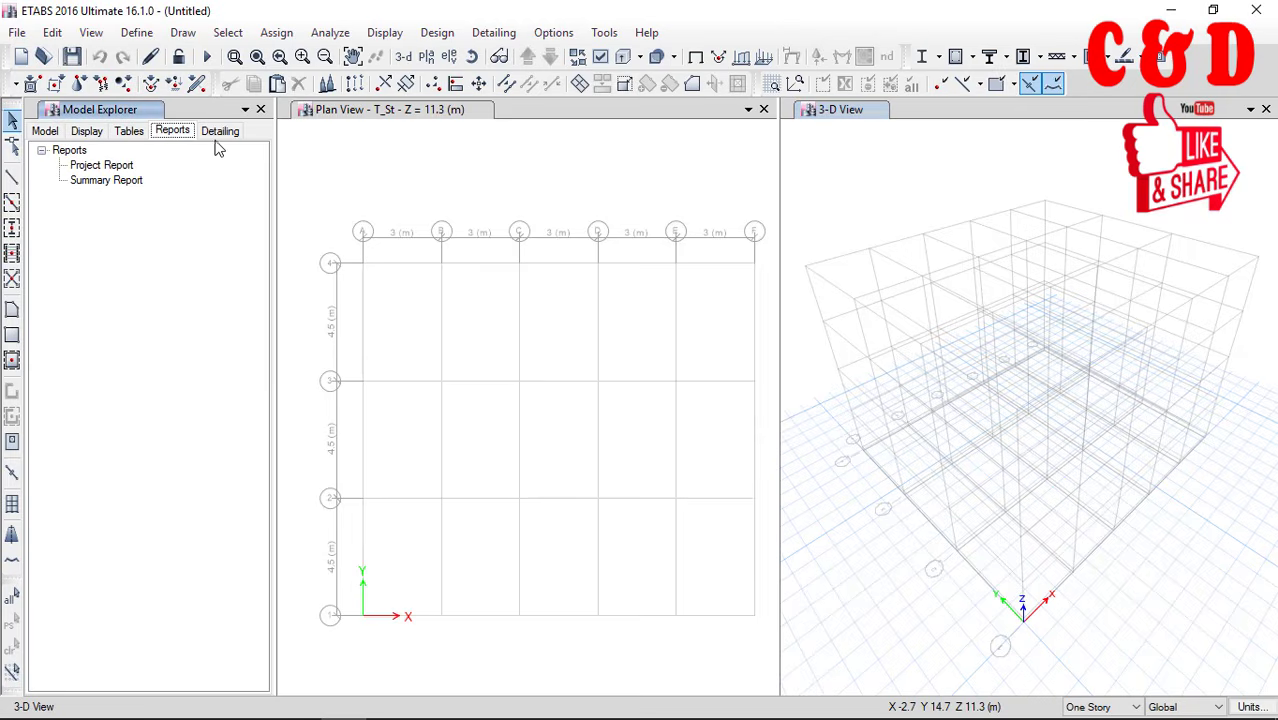
{"action": "left_click", "coordinate": [224, 136]}
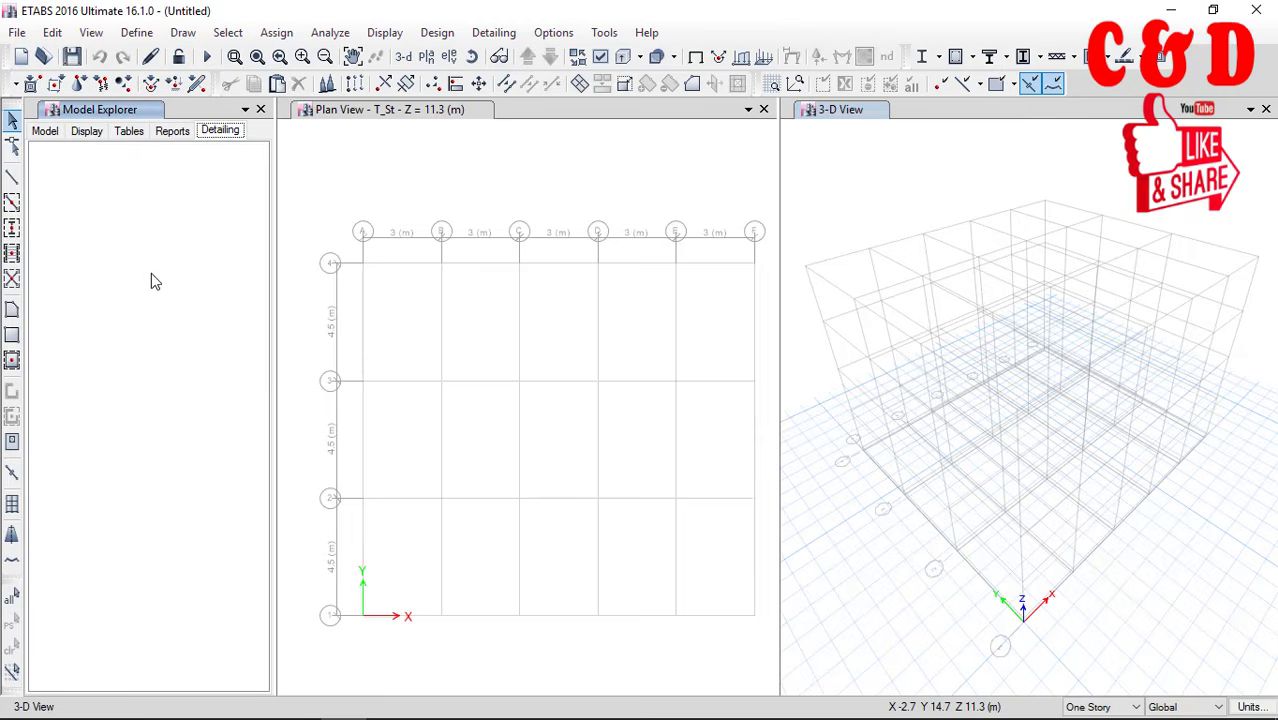
{"action": "left_click", "coordinate": [55, 131]}
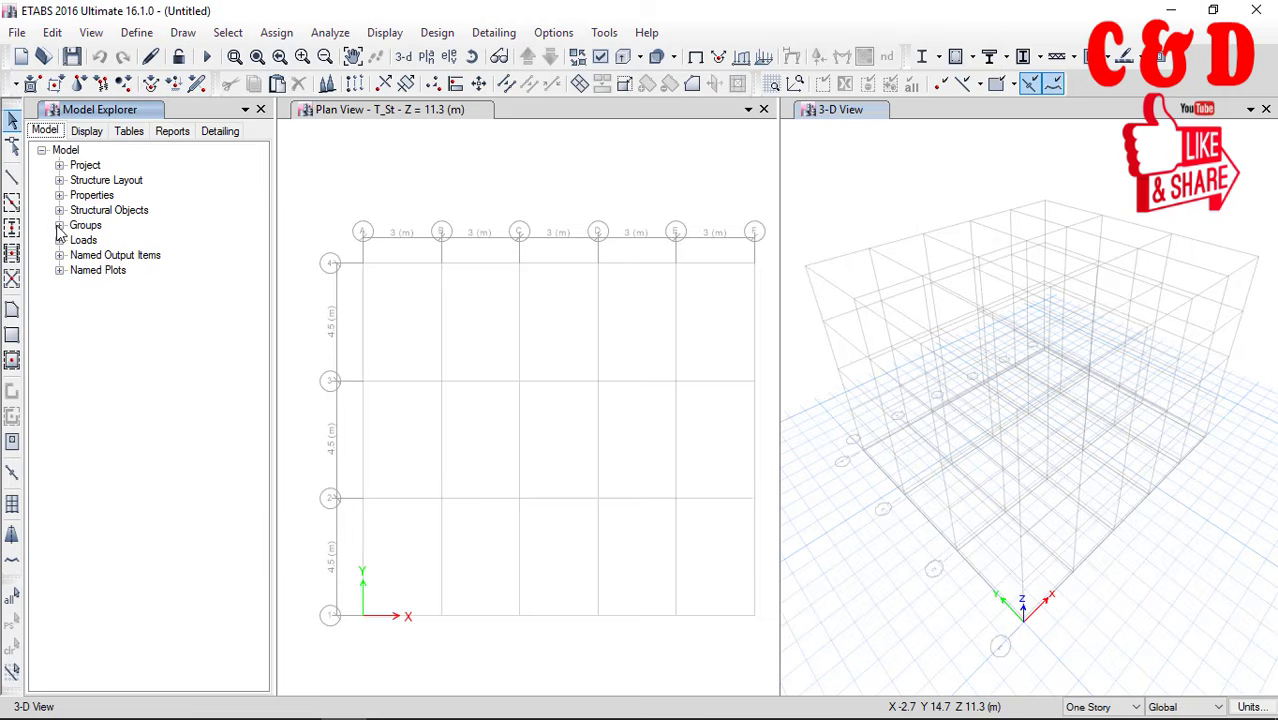